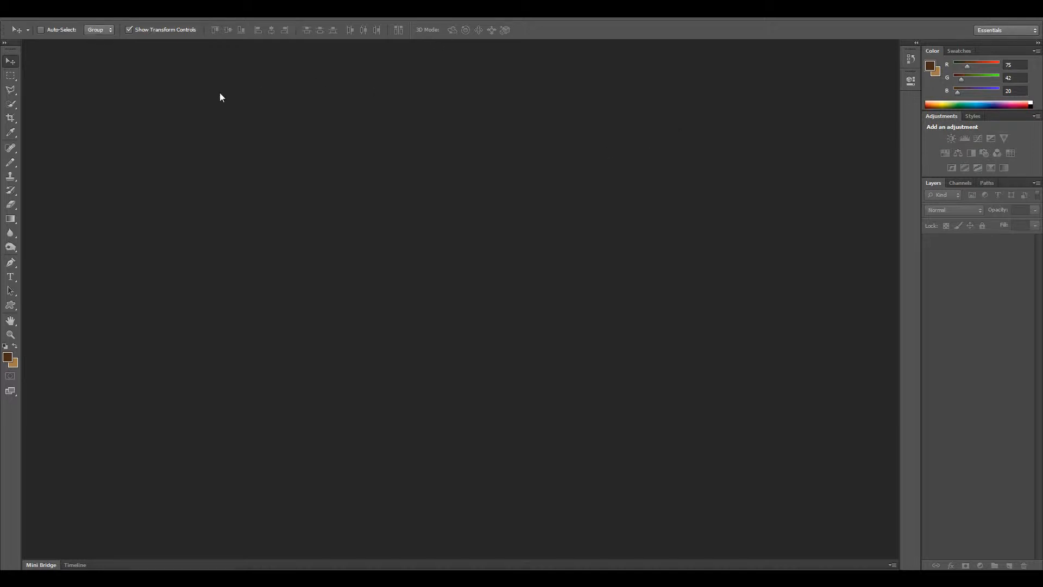
Create a new 512 × 512 pixel RGB document at 72 pixels/inch with a transparent background.
left_click(27, 11)
left_click(41, 25)
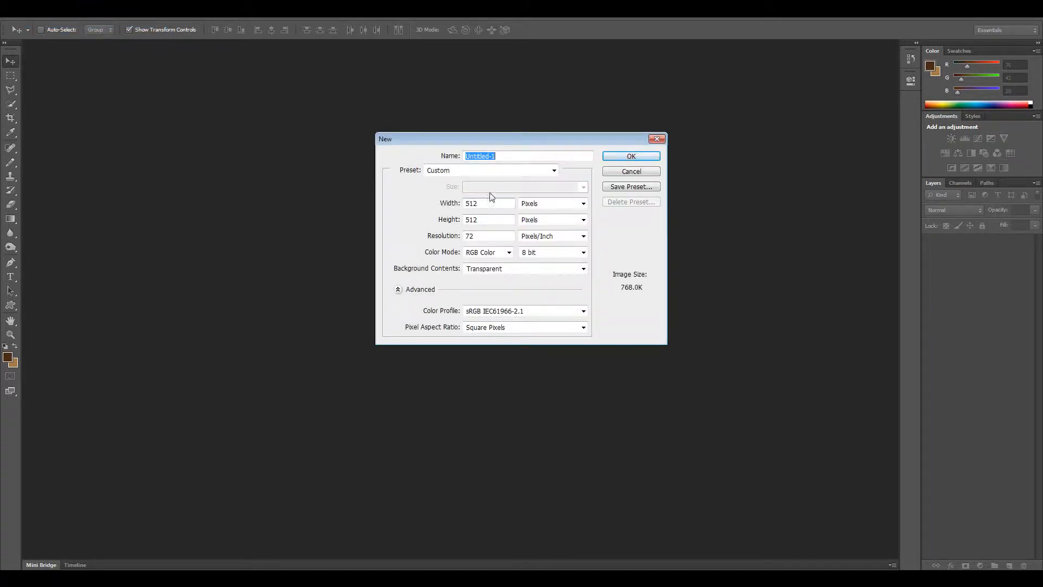
left_click_drag(507, 138, 514, 127)
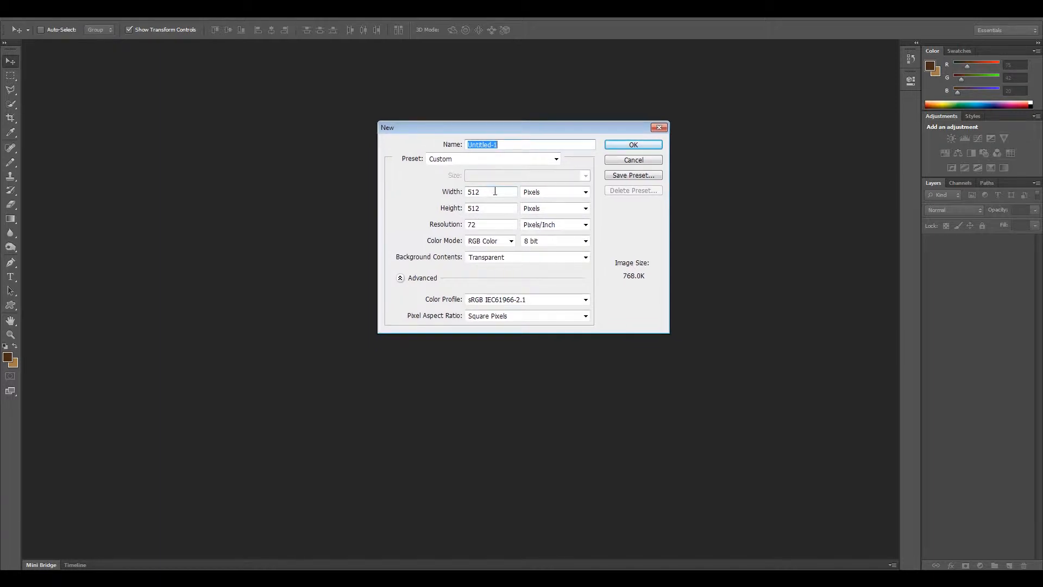
left_click(629, 145)
left_click(639, 147)
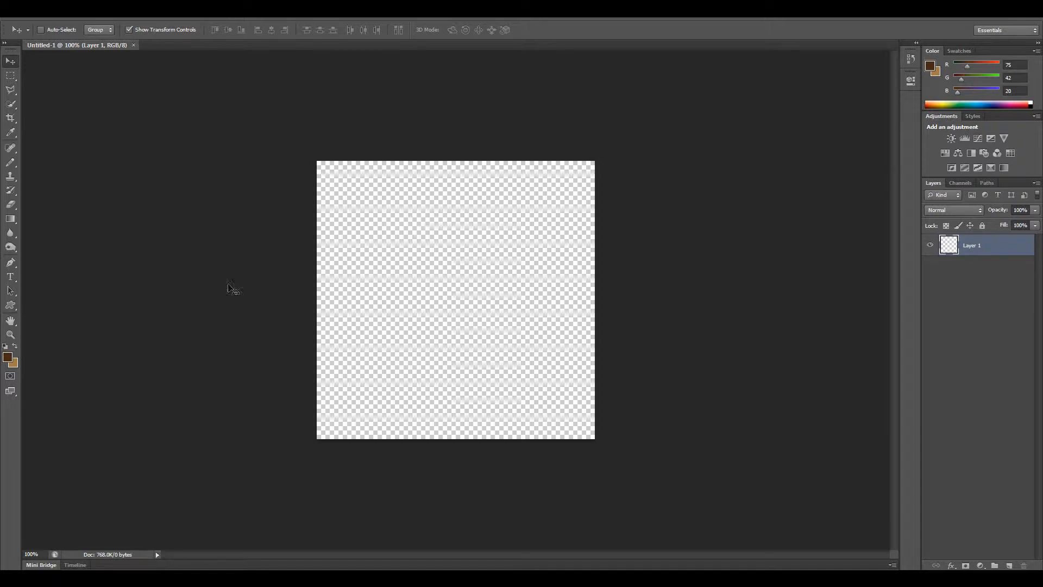
Inspect the hex codes of both the foreground and background colours in the colour picker, swapping them in between.
left_click(9, 359)
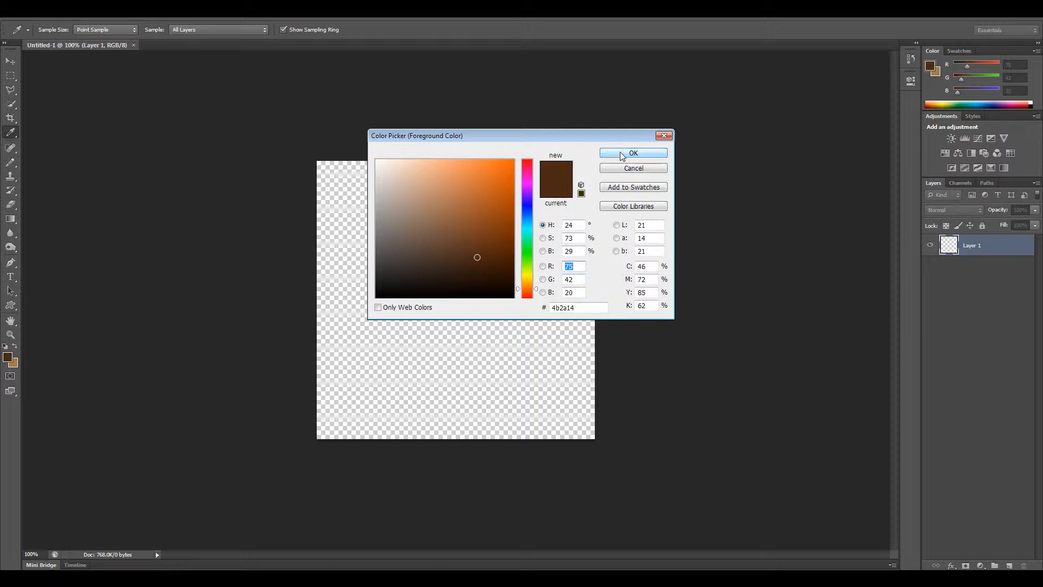
left_click(663, 137)
key("v")
left_click(17, 348)
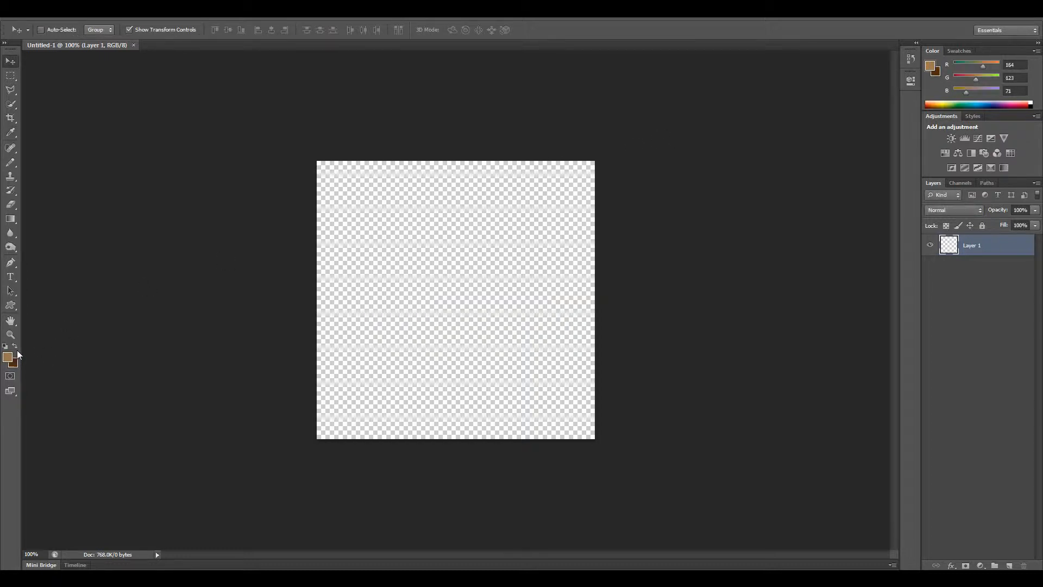
left_click(8, 358)
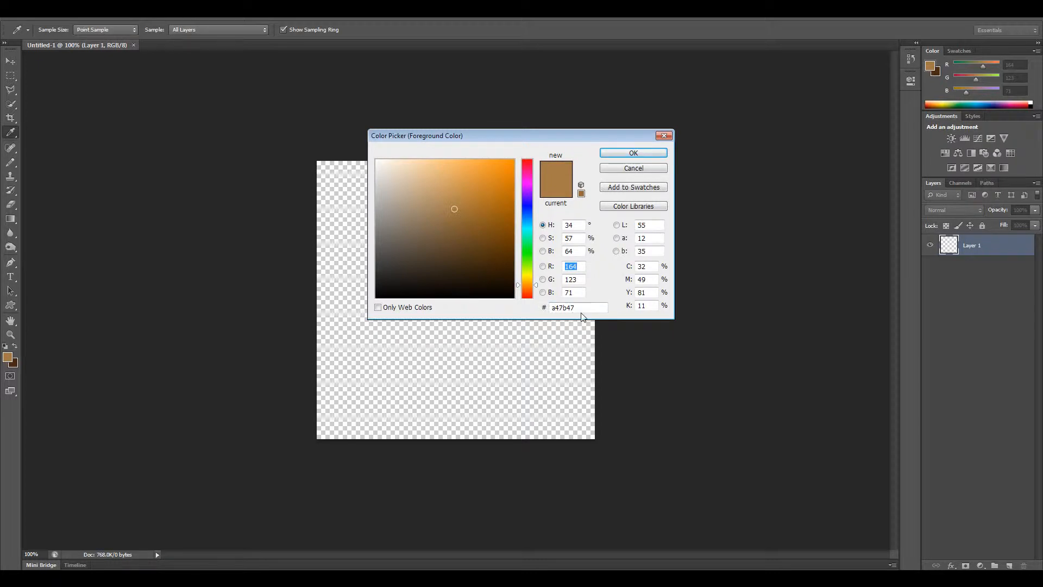
left_click(634, 155)
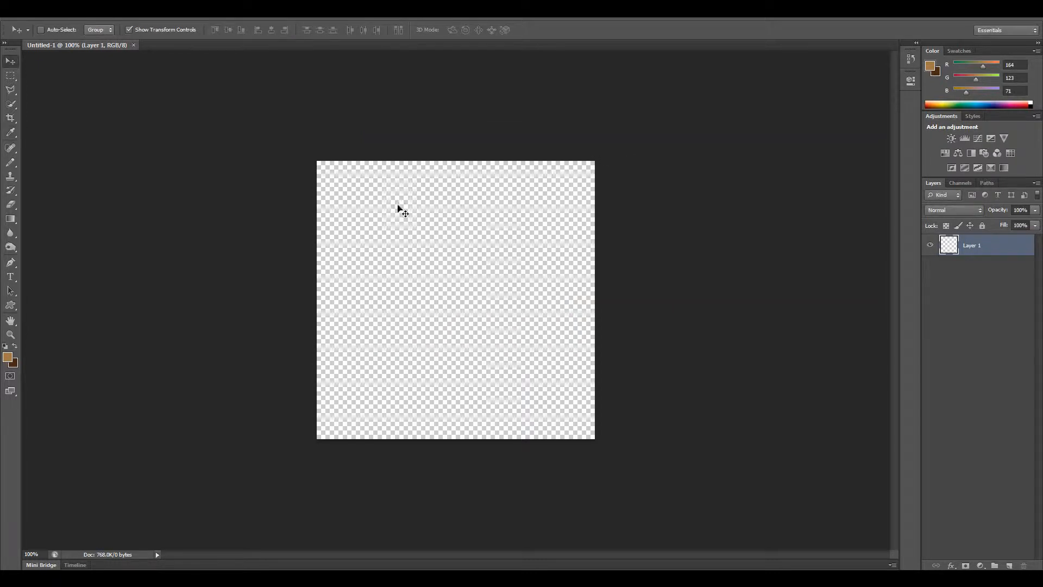
Try a vertical linear gradient from light brown at the canvas top to dark brown at its bottom.
key("g")
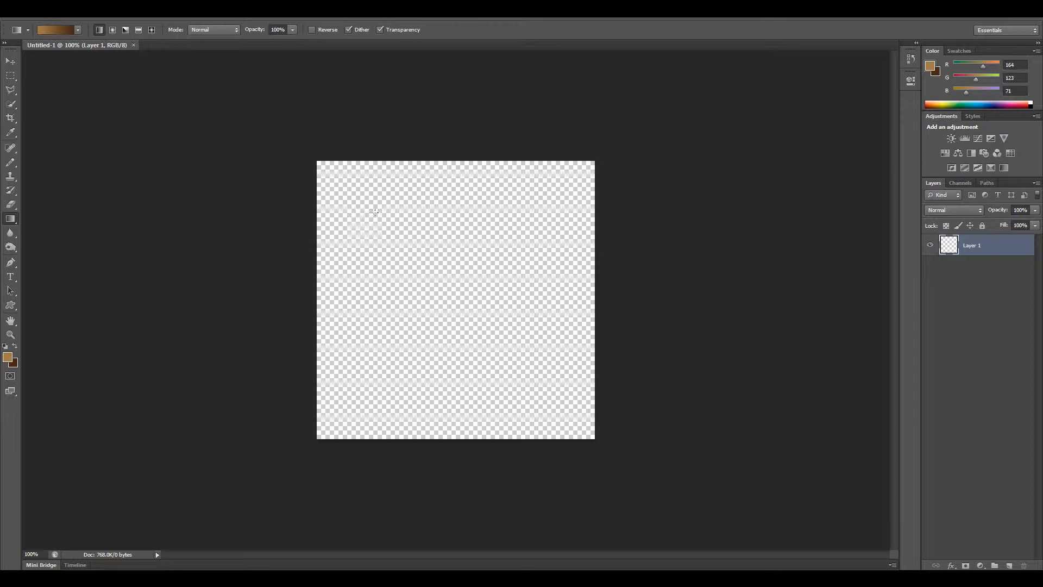
left_click_drag(457, 90, 459, 505)
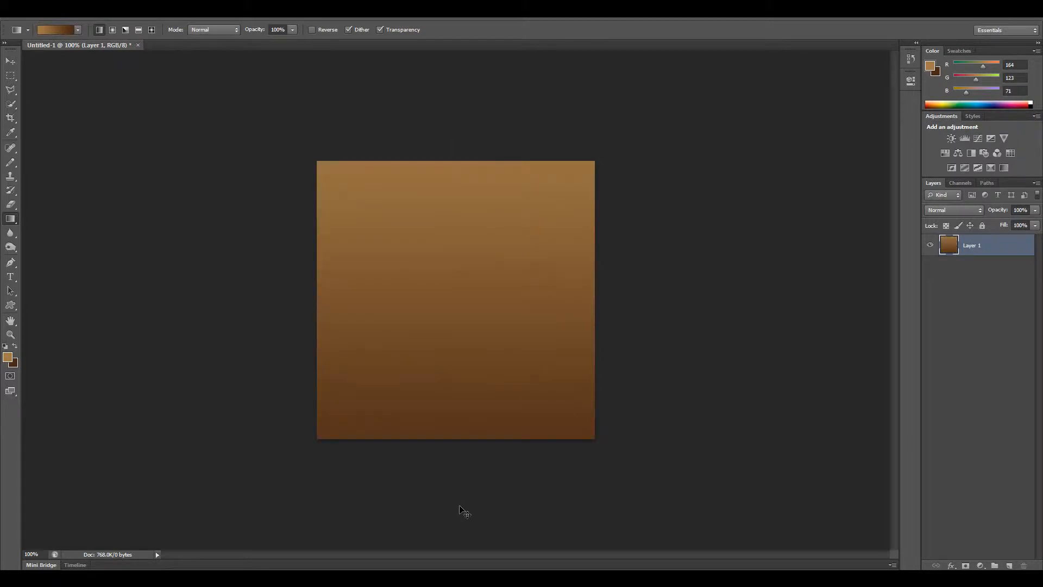
key("ctrl+z")
Swap the foreground and background colours and fill the layer with a vertical linear gradient from dark brown at the top to light brown below.
key("x")
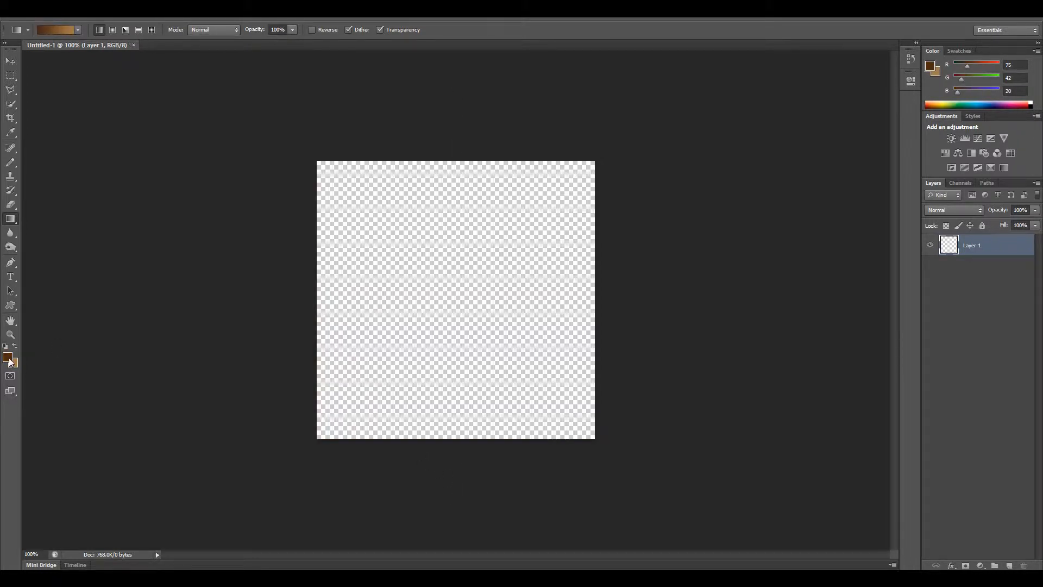
left_click_drag(454, 131, 456, 563)
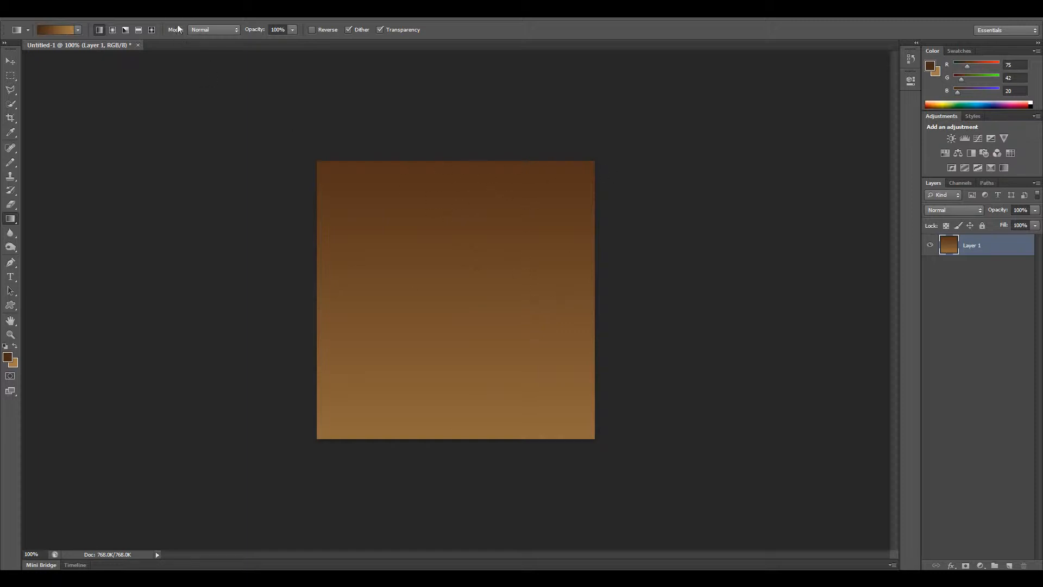
Apply the Stained Glass filter to the gradient with cell size 30, border thickness 20 and light intensity 3.
left_click(174, 10)
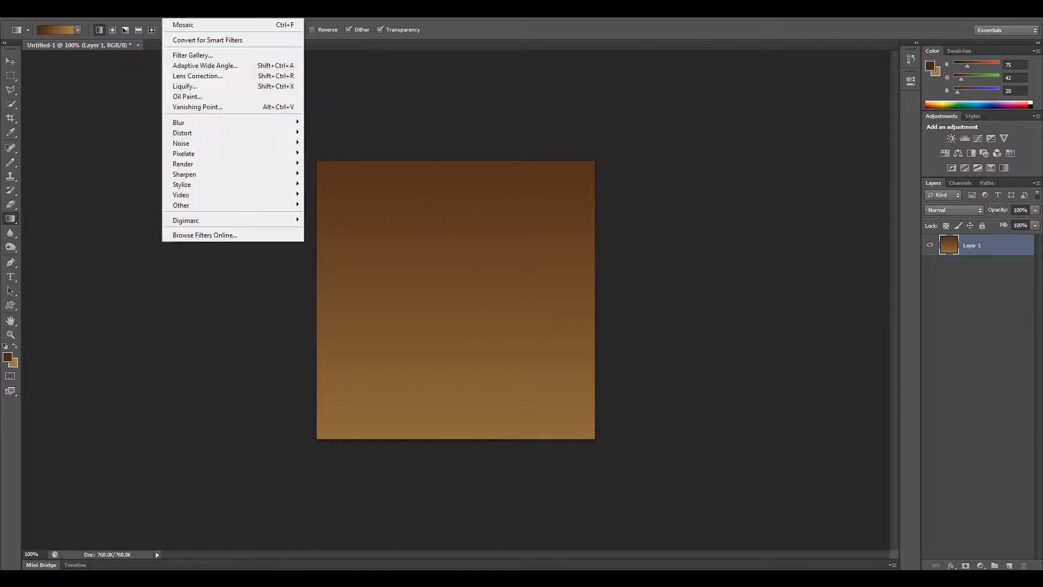
left_click(189, 56)
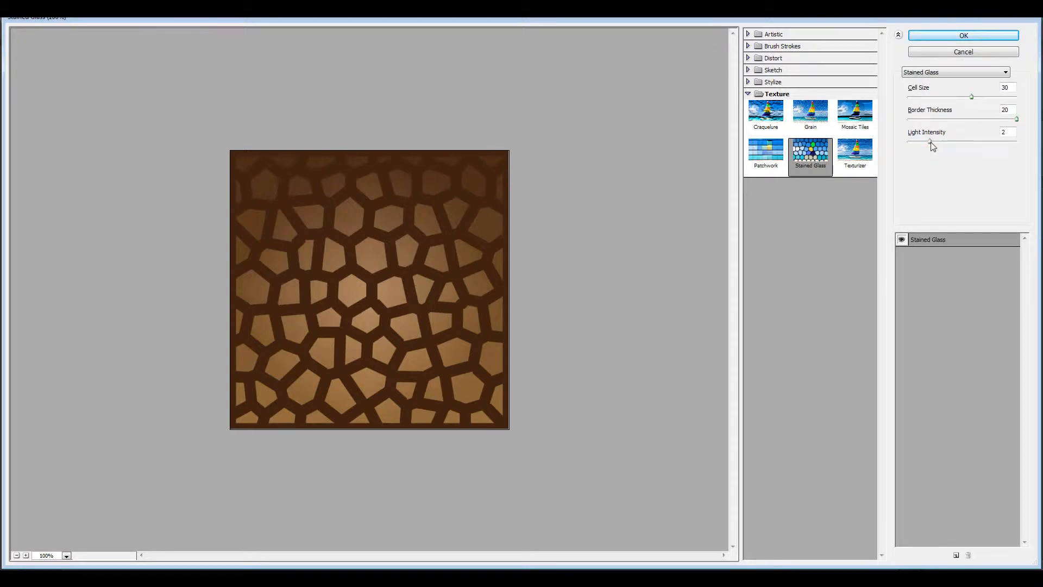
mouse_move(930, 142)
left_mouse_down()
mouse_move(1024, 142)
mouse_move(941, 154)
left_mouse_up()
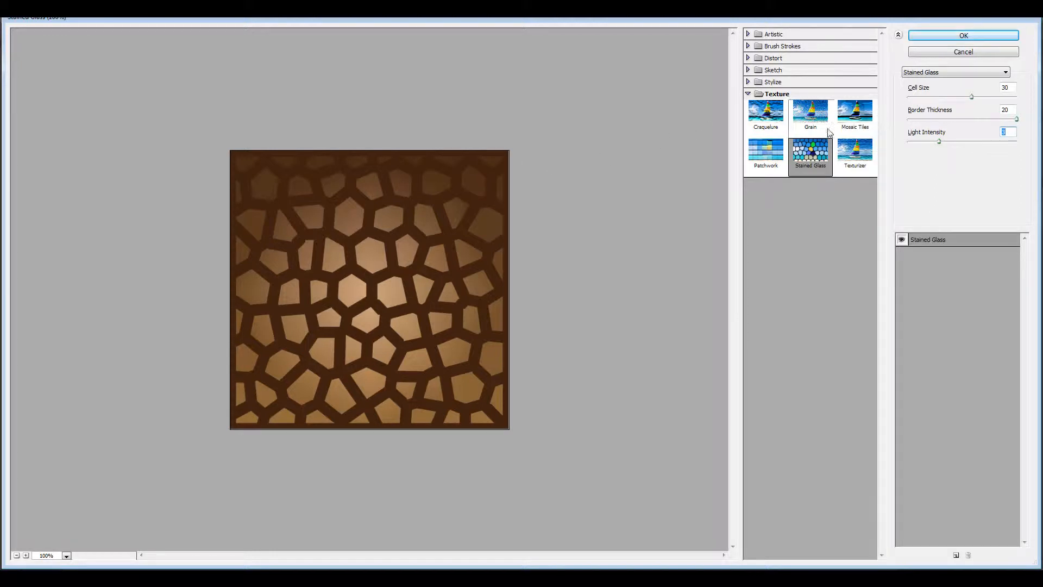
left_click(967, 36)
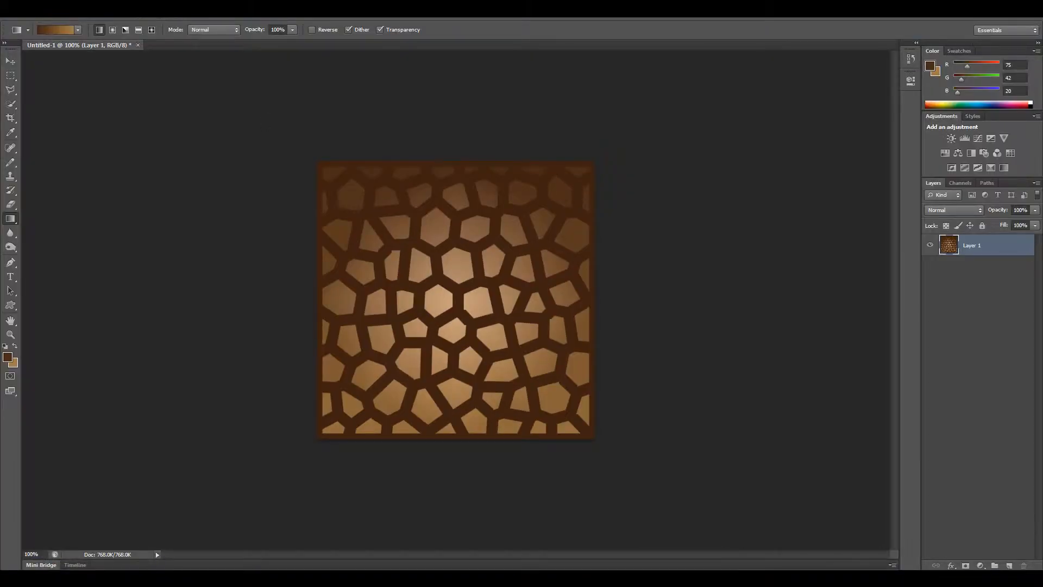
Pixelate the stained-glass pattern with the Mosaic filter, trying different cell sizes and applying a cell size of 37 square.
left_click(175, 9)
mouse_move(185, 153)
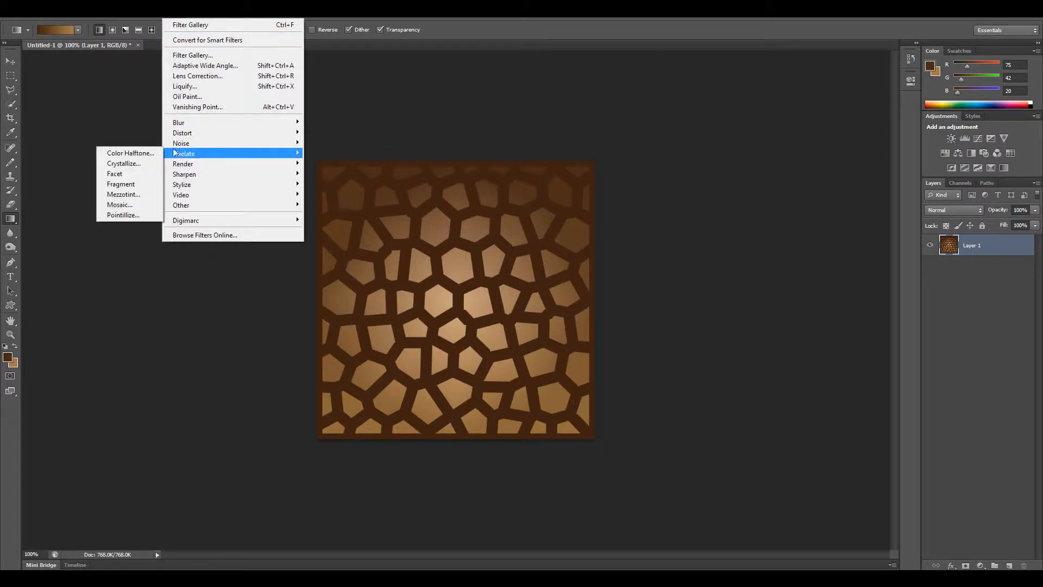
left_click(128, 205)
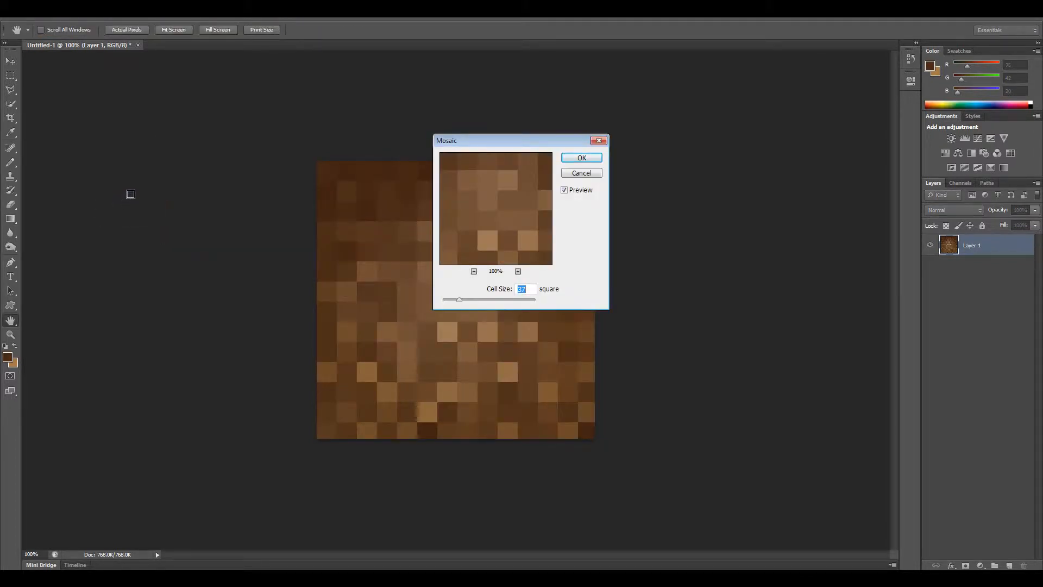
left_click_drag(516, 140, 712, 134)
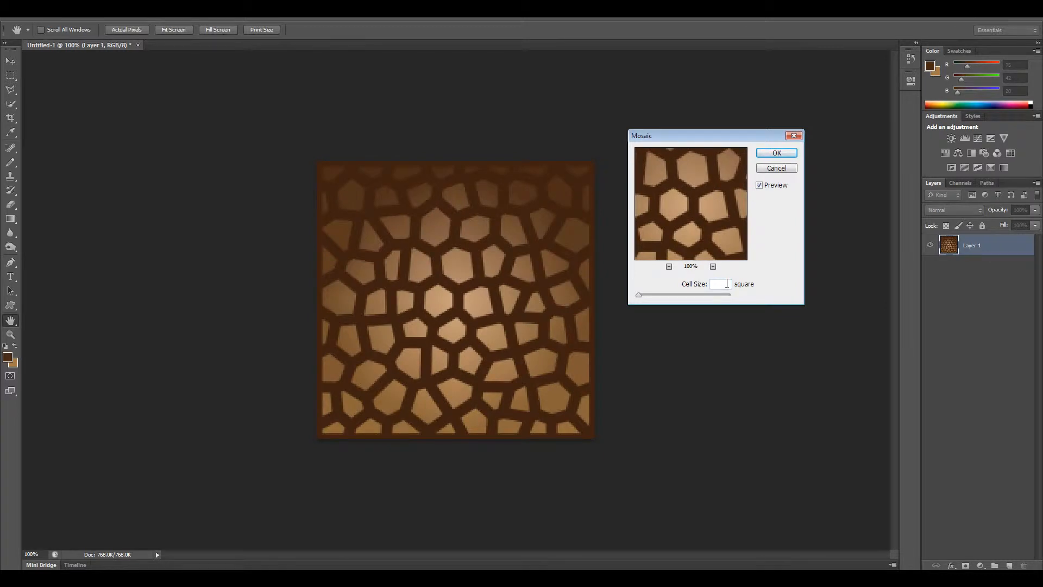
type("40")
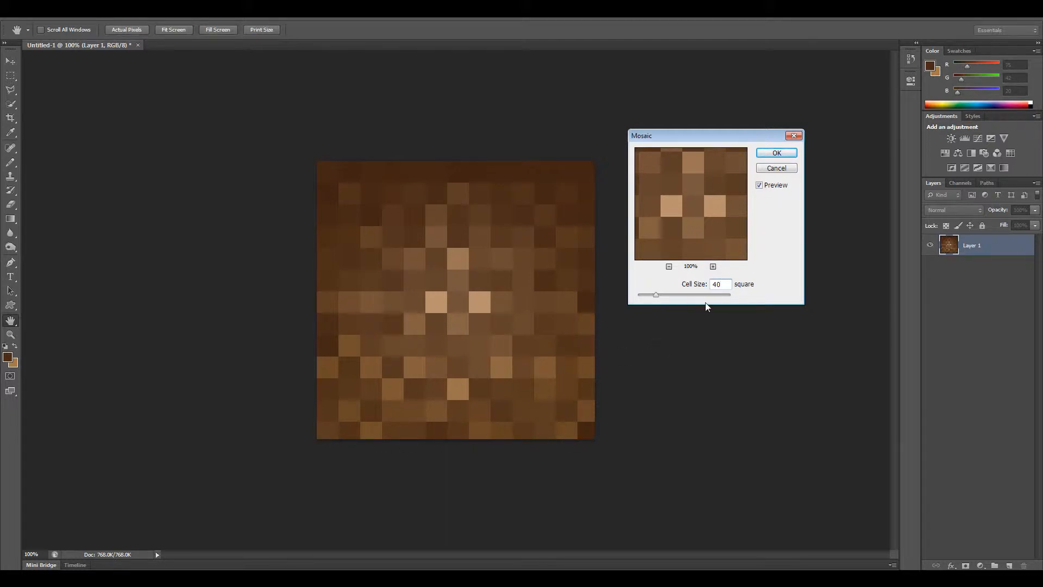
key("Up")
key("Up")
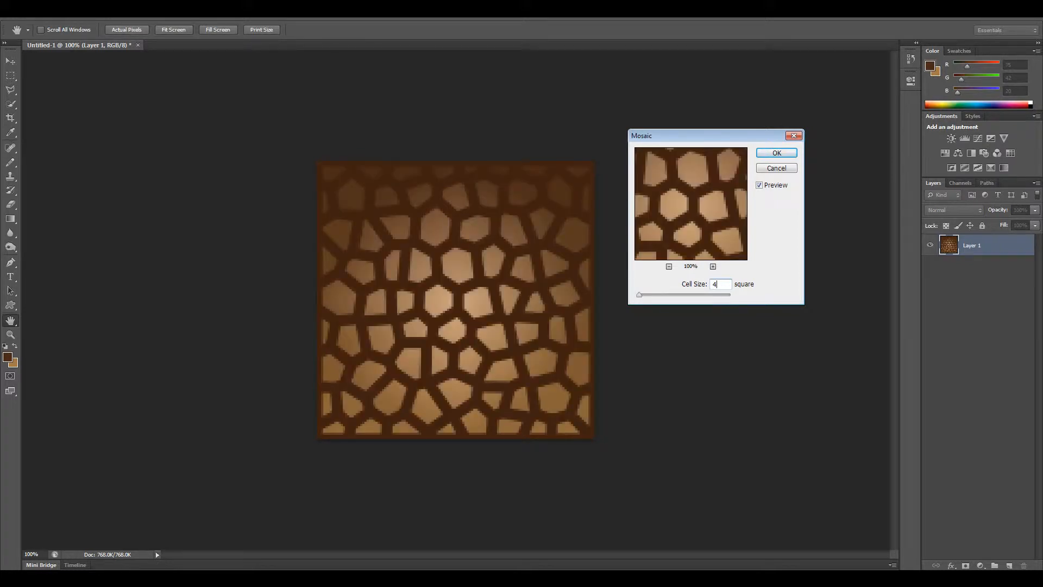
key("Down")
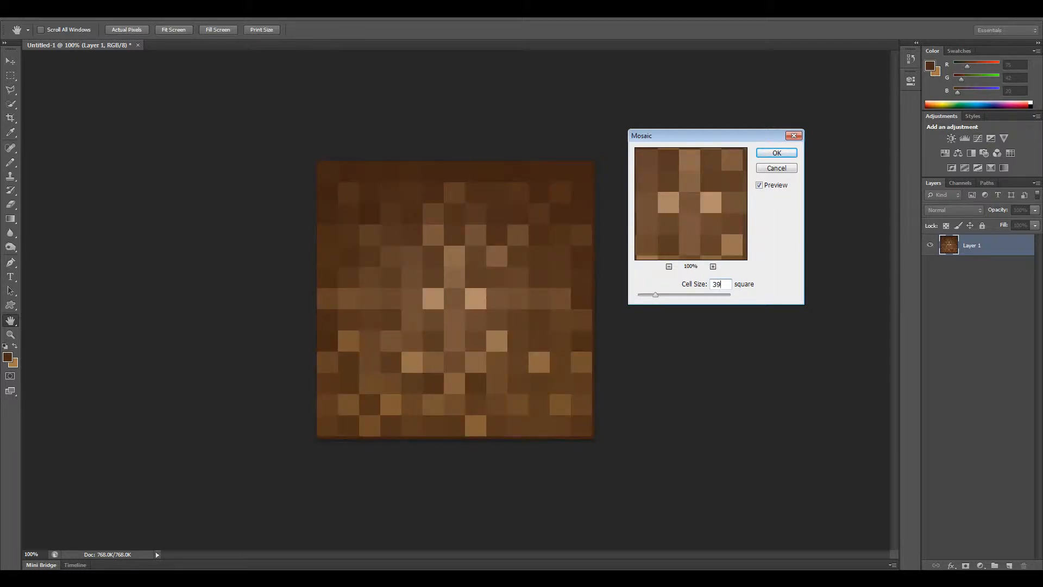
key("BackSpace")
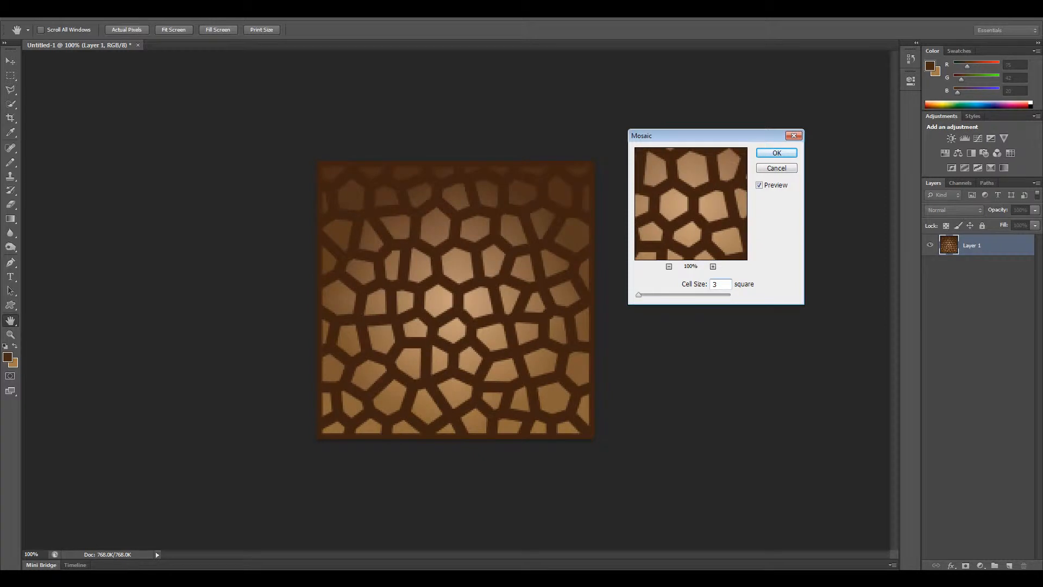
type("7")
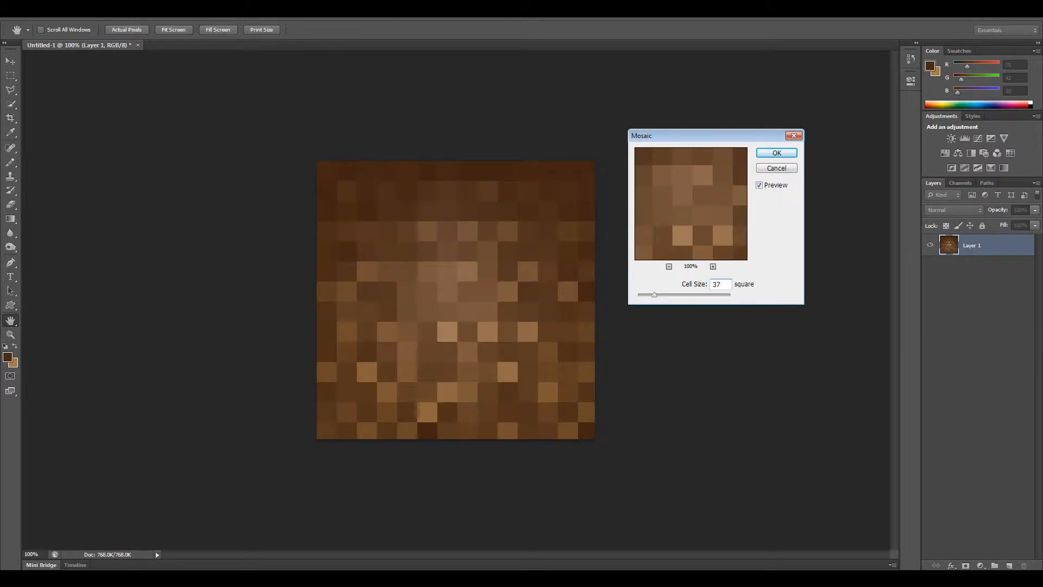
left_click(777, 152)
key("g")
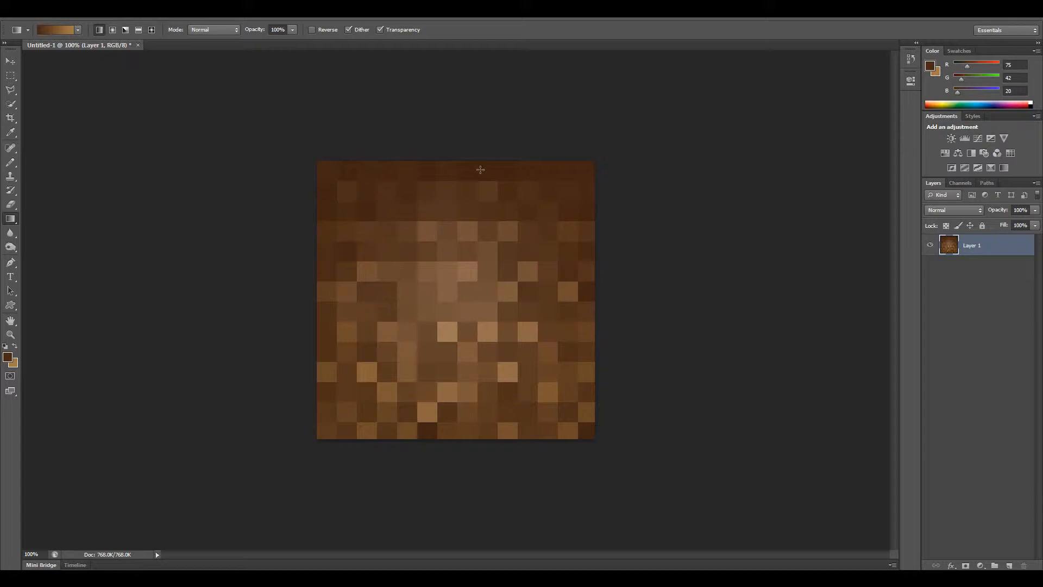
Select the top three rows of mosaic squares across the full canvas width with a rectangular marquee.
key("z")
mouse_move(317, 191)
left_mouse_down()
mouse_move(353, 221)
mouse_move(324, 210)
left_mouse_up()
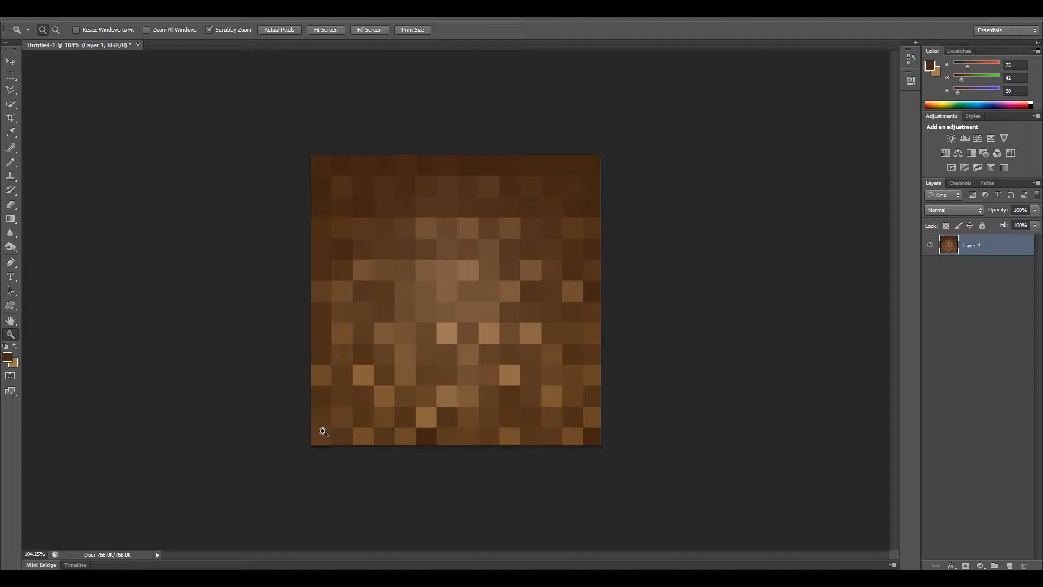
key("m")
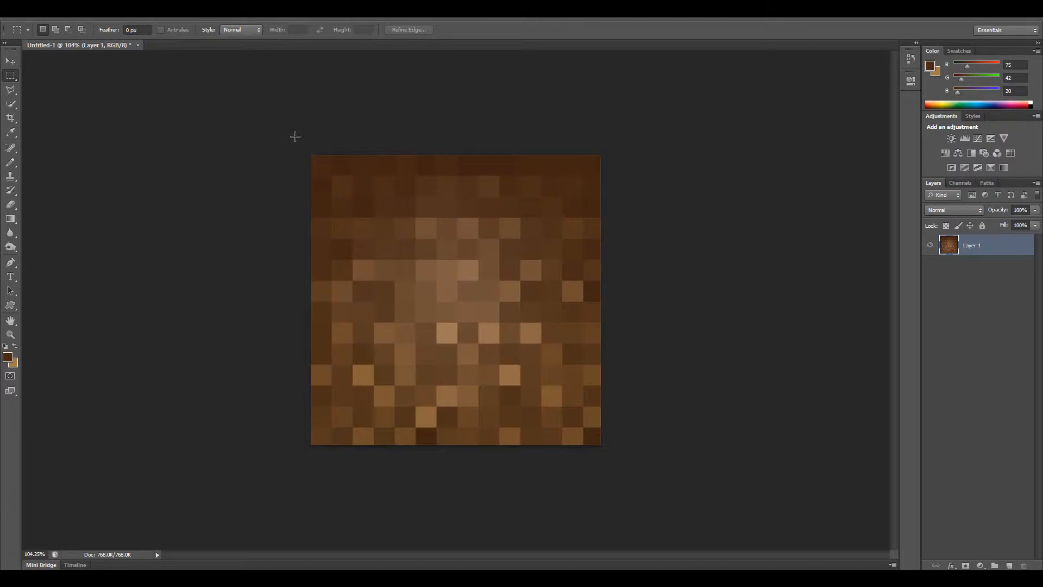
key("z")
left_click_drag(311, 164, 370, 216)
key("m")
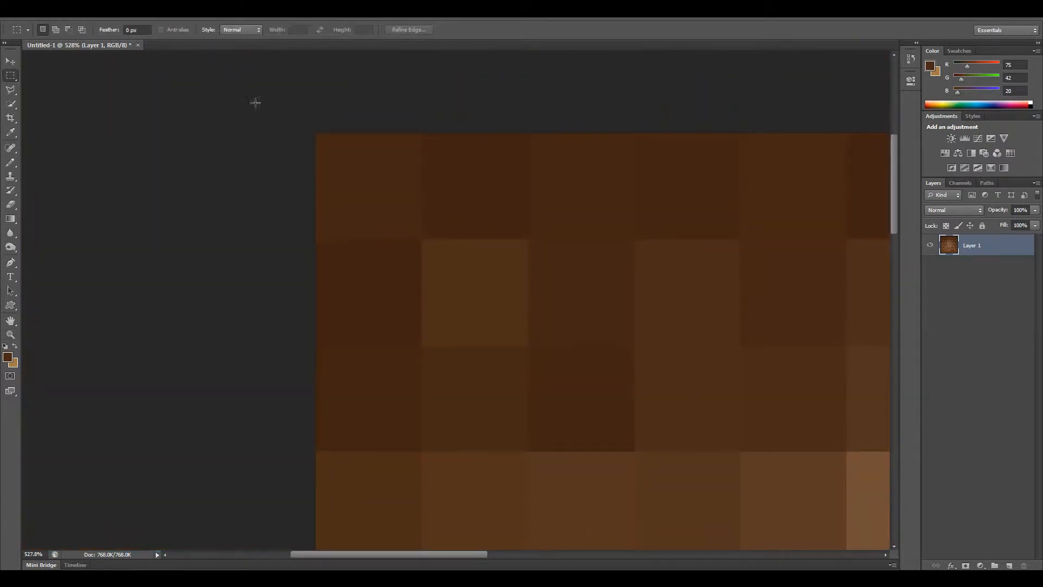
left_click_drag(255, 102, 1038, 506)
left_click_drag(1039, 505, 775, 445)
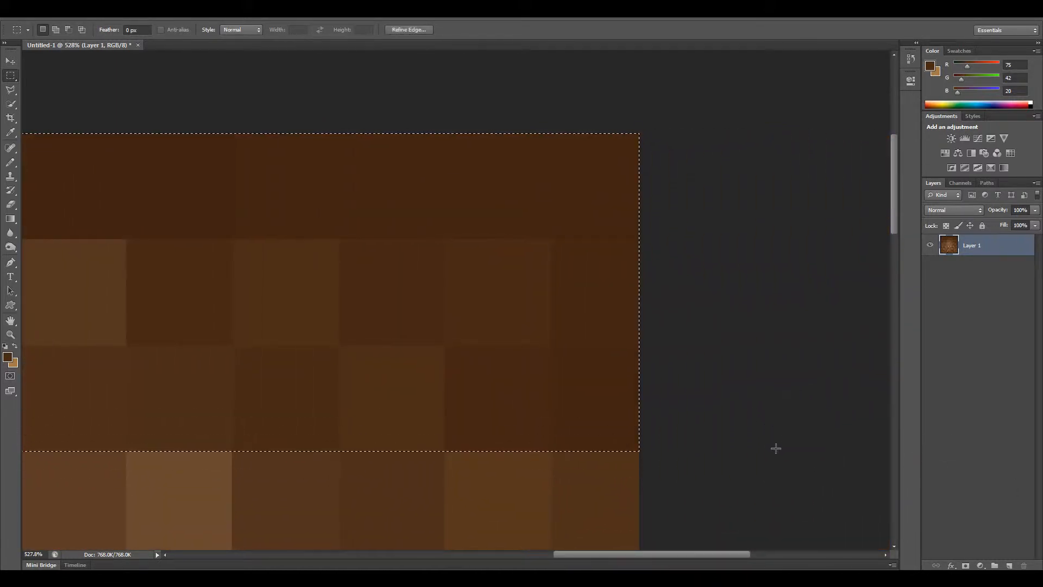
Turn the selected top rows green with a Hue/Saturation adjustment layer set to hue +62 and saturation +45.
key("z")
left_click_drag(707, 458, 625, 454)
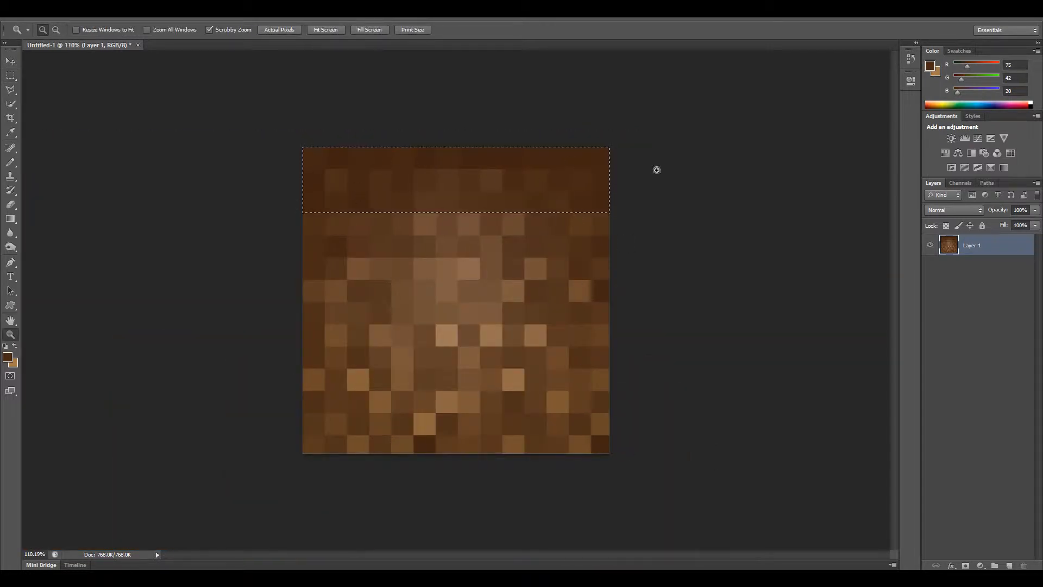
left_click(983, 566)
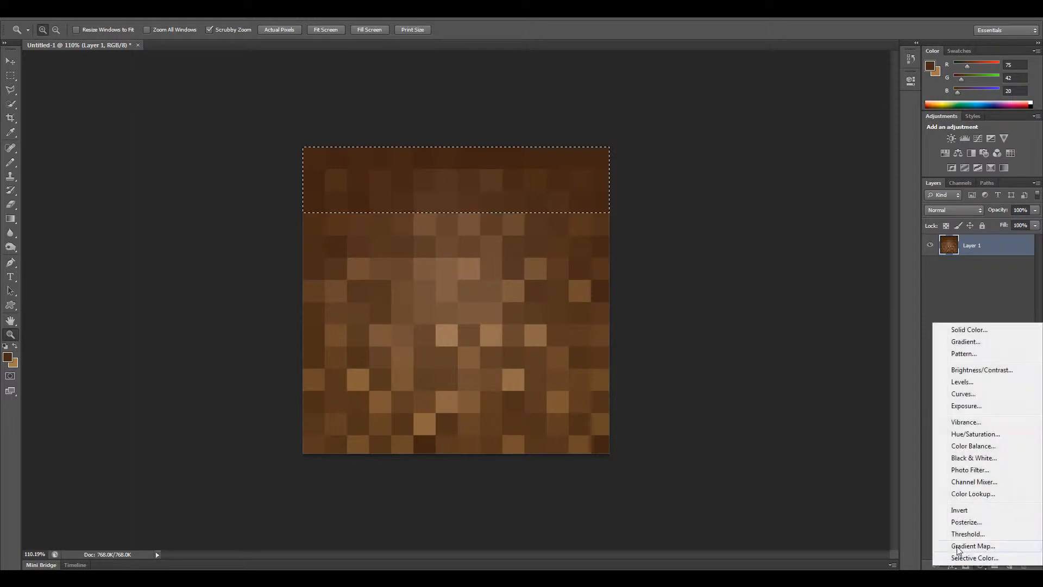
left_click(984, 434)
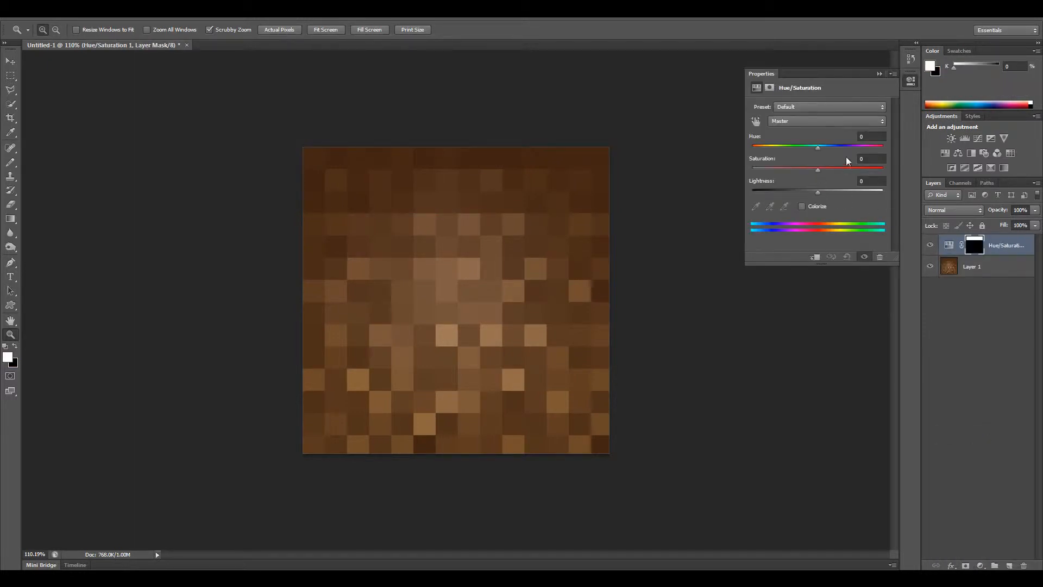
mouse_move(820, 151)
left_mouse_down()
mouse_move(884, 154)
mouse_move(833, 151)
mouse_move(855, 148)
mouse_move(823, 171)
left_mouse_up()
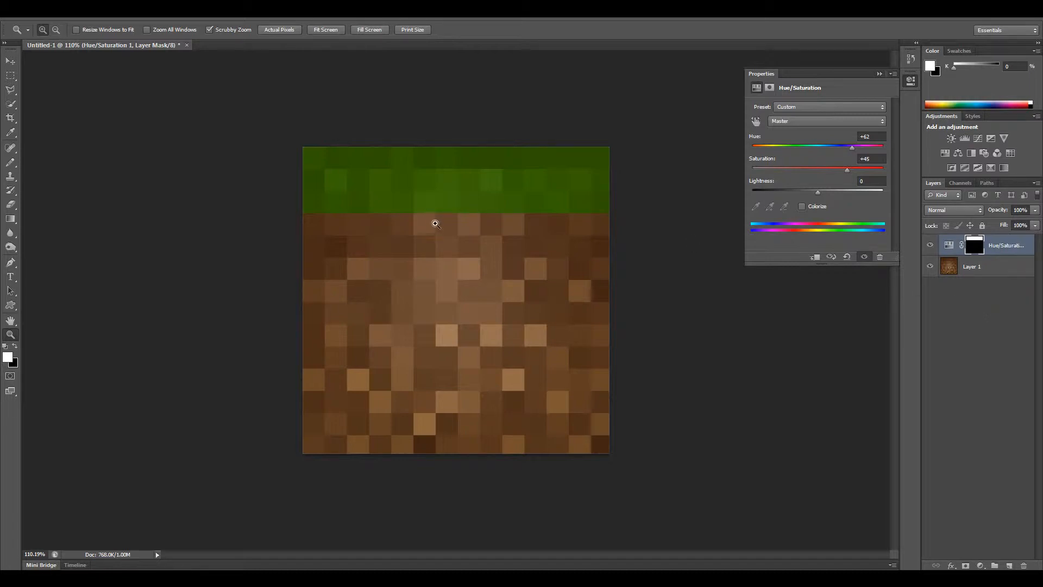
Activate the Pencil tool with a 37 px square brush for editing the adjustment layer's mask at the grass edge.
left_click_drag(435, 224, 421, 232)
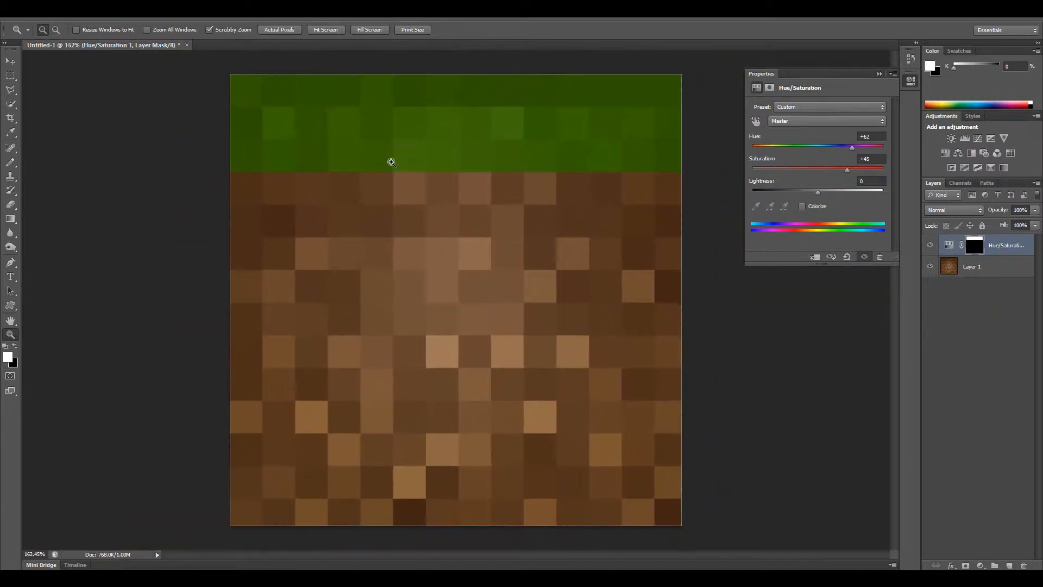
left_click_drag(223, 158, 244, 181)
key("b")
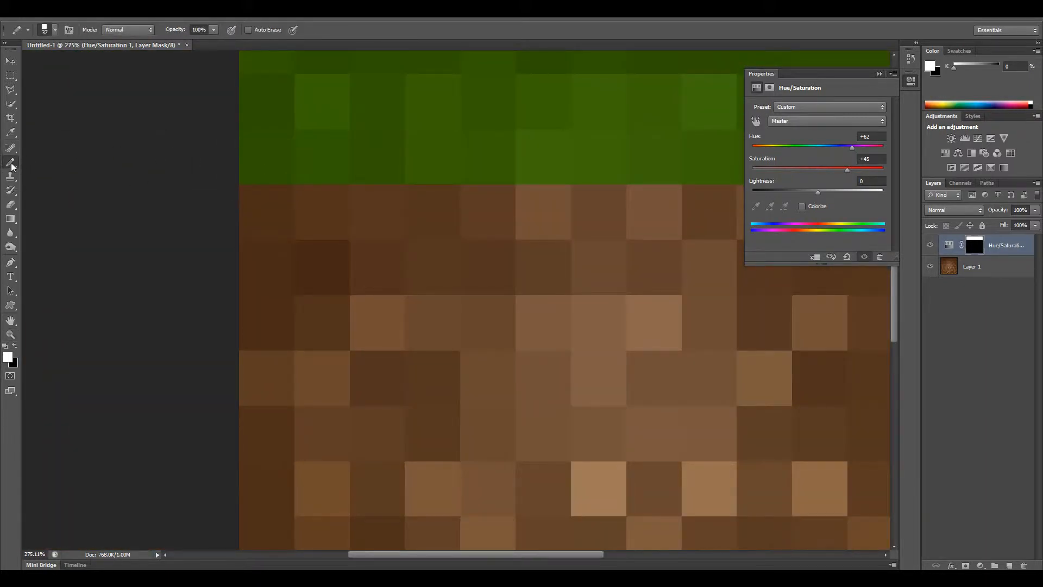
left_click(53, 31)
left_click(139, 48)
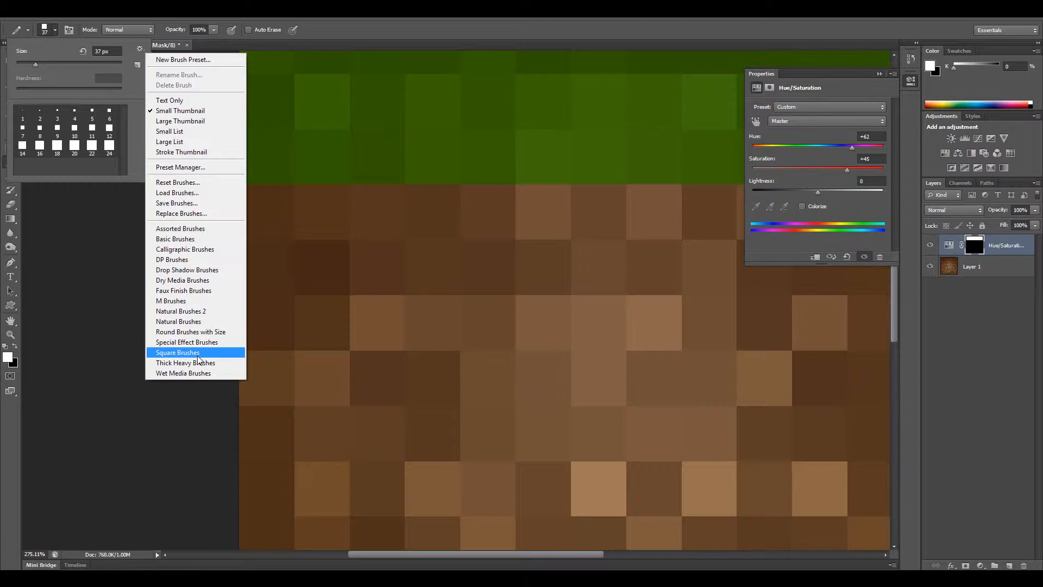
left_click(138, 97)
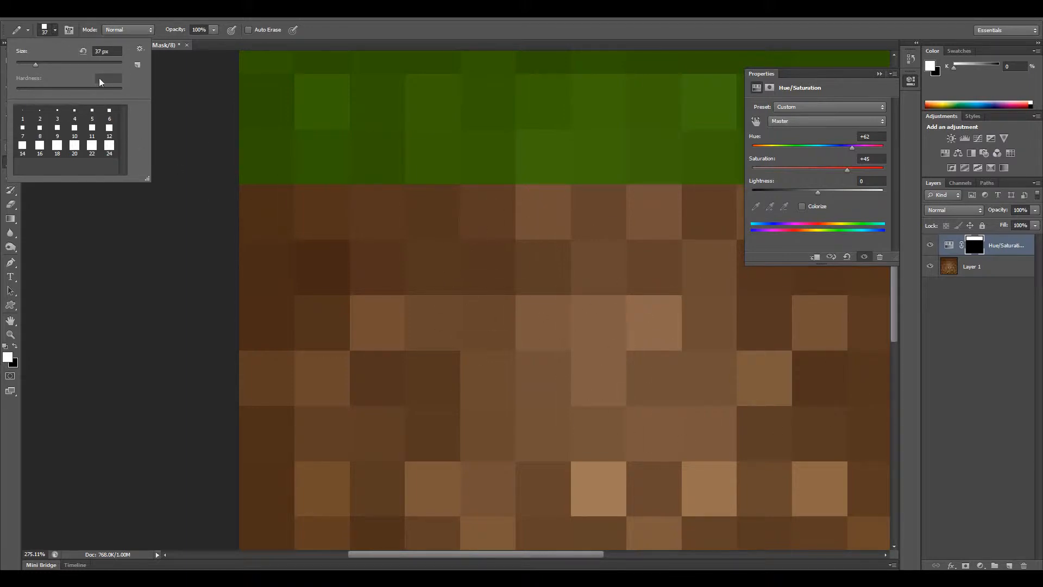
left_click(53, 31)
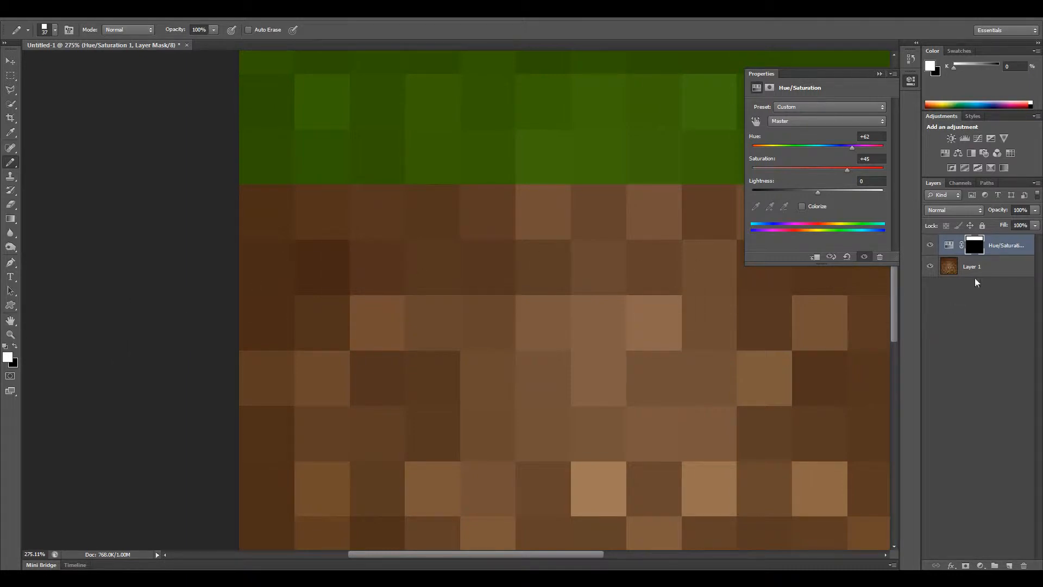
Paint the mask white over the first square of the fourth row and black over the third square of the third row.
left_click(16, 347)
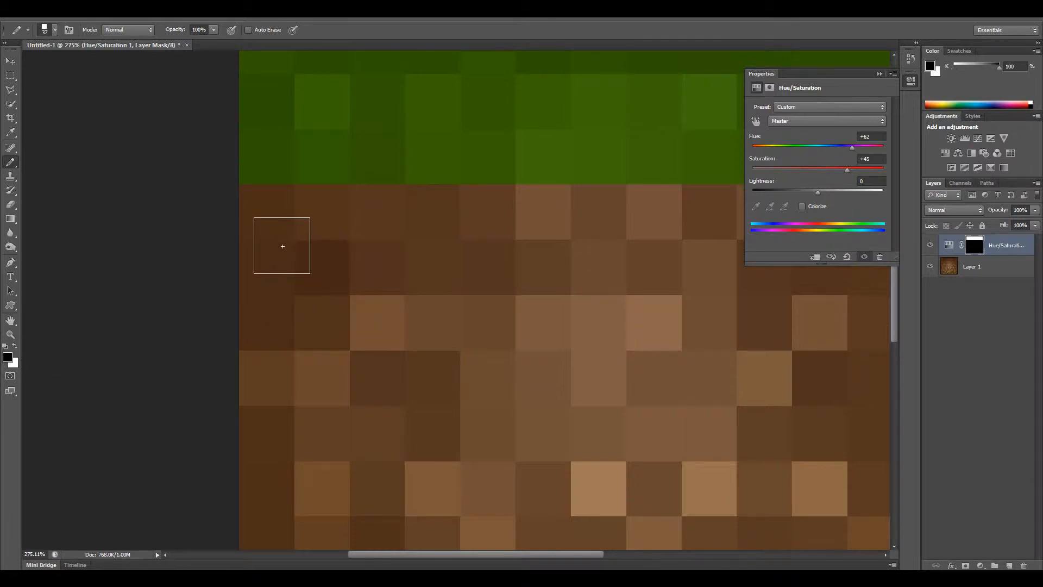
key("x")
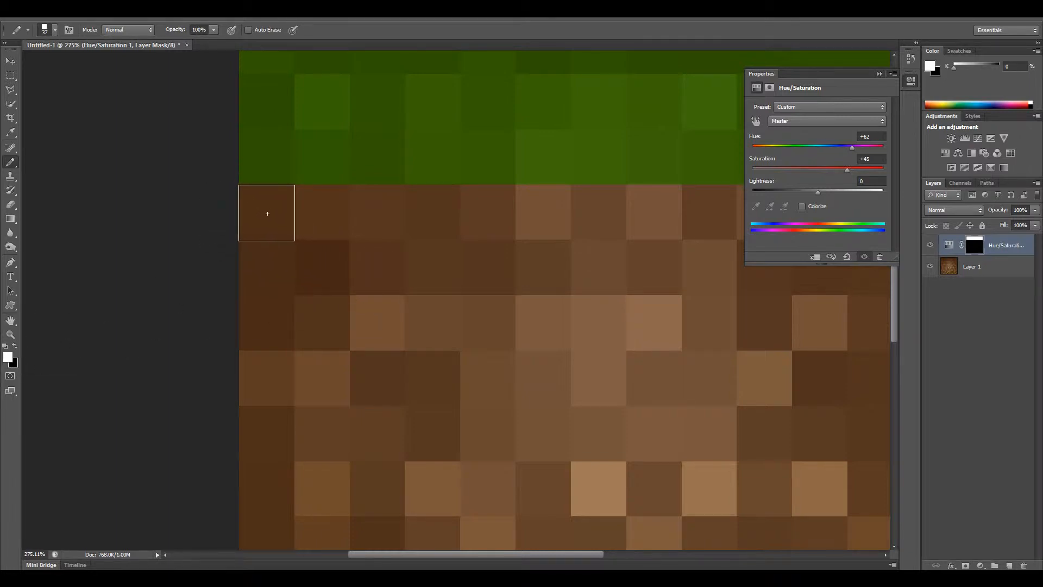
left_click(267, 214)
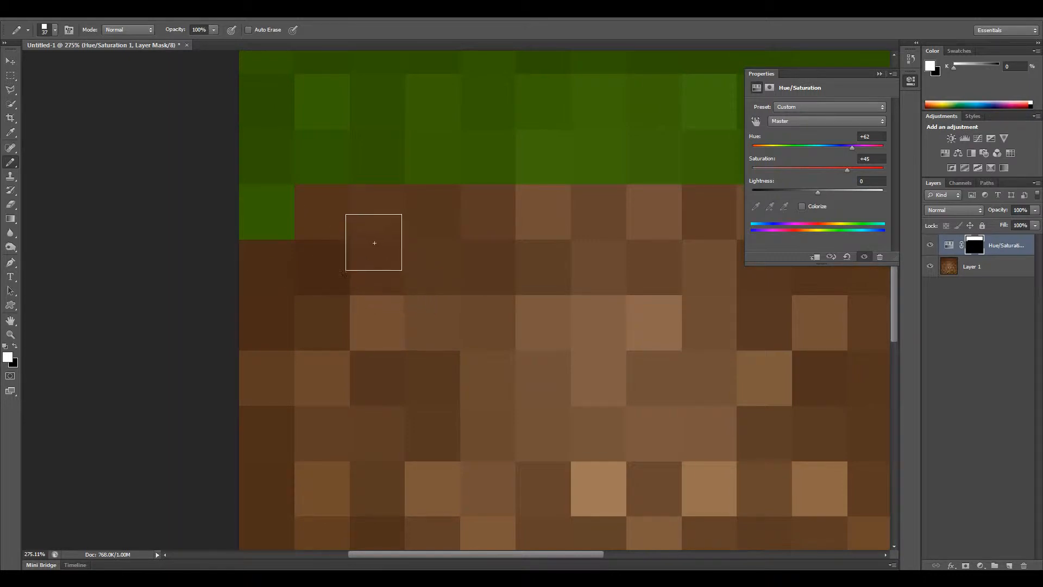
key("x")
left_click(377, 157)
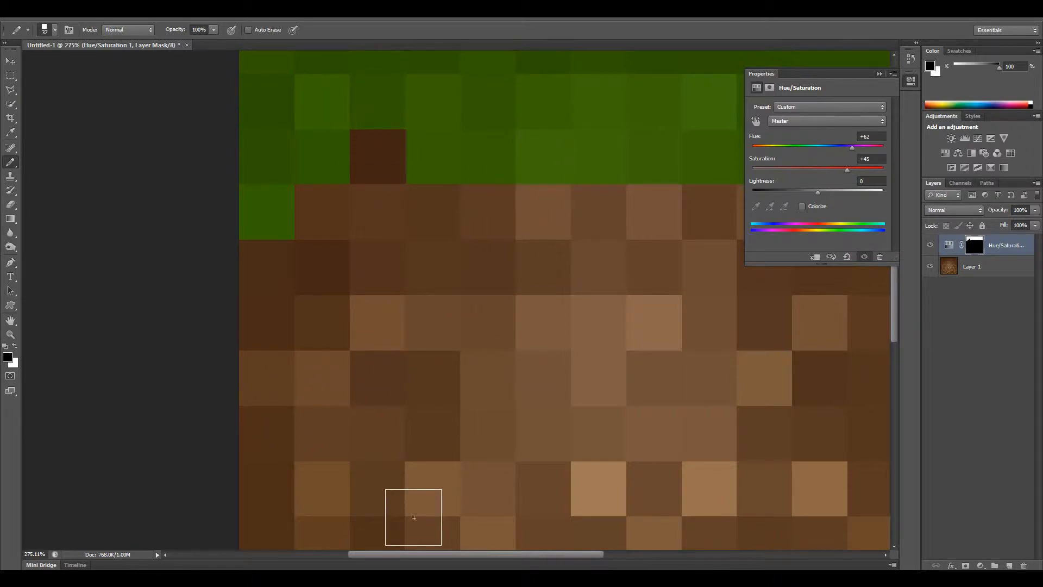
Turn the fourth square of the fourth row green and restore brown in the sixth column's second- and third-row squares on the mask.
left_click_drag(423, 554, 468, 563)
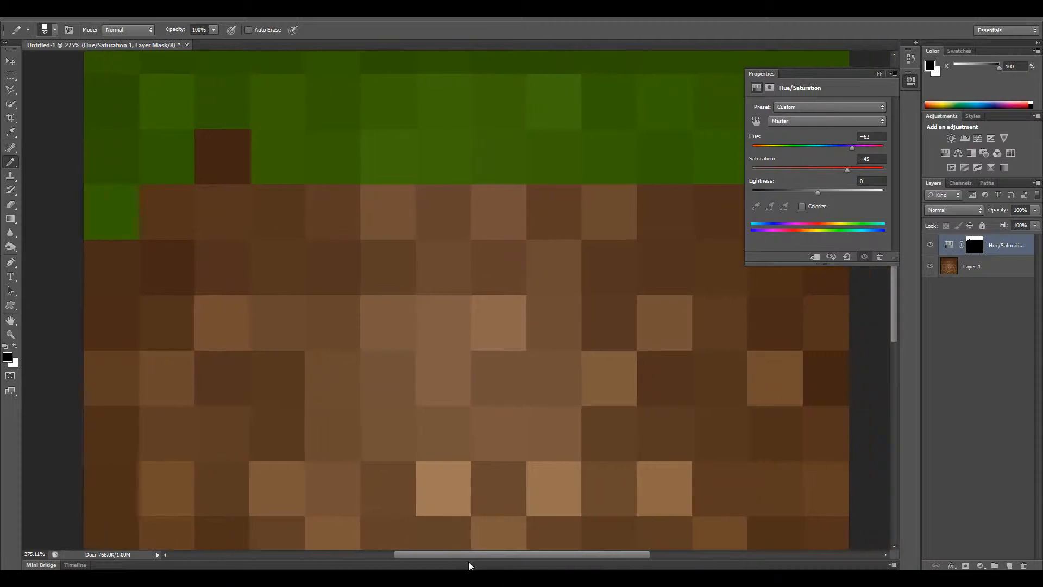
key("x")
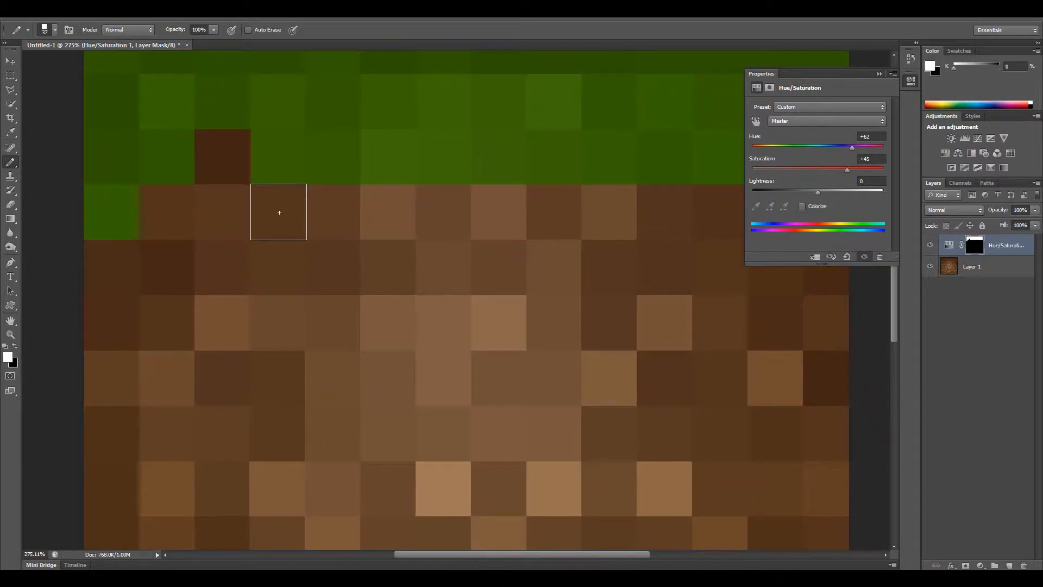
left_click(279, 211)
key("x")
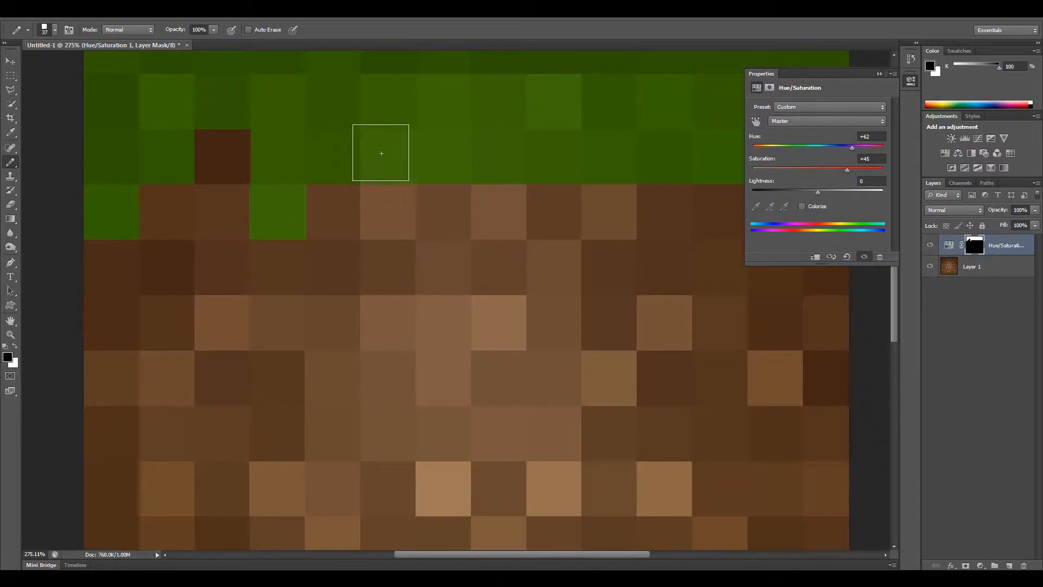
left_click(387, 156)
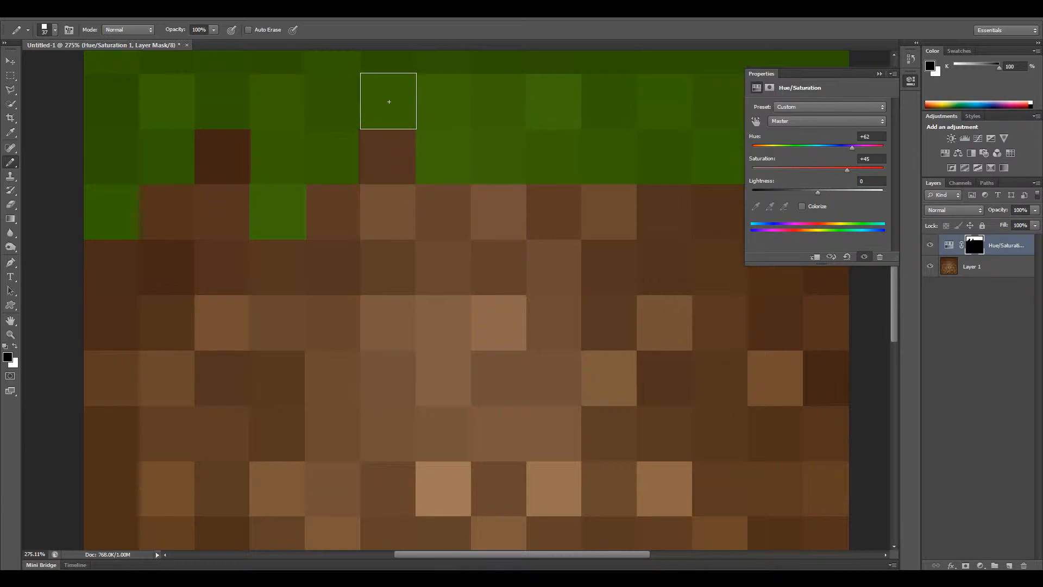
left_click(389, 101)
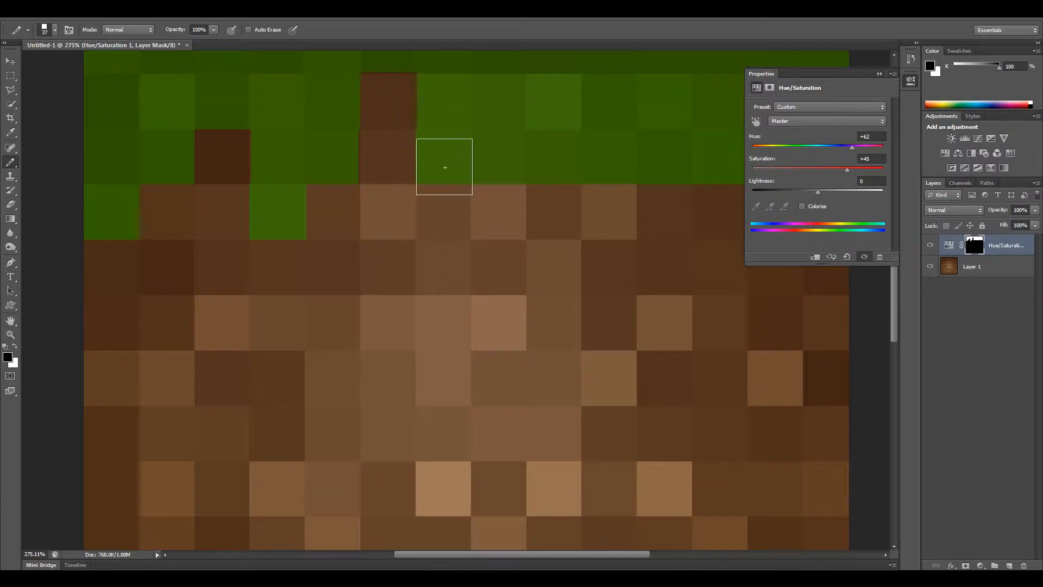
Paint the mask white over the eighth and twelfth squares of the fourth row, undoing a stray dab lower in the dirt.
scroll(429, 229, "up", 1)
scroll(428, 229, "up", 10)
scroll(429, 229, "down", 9)
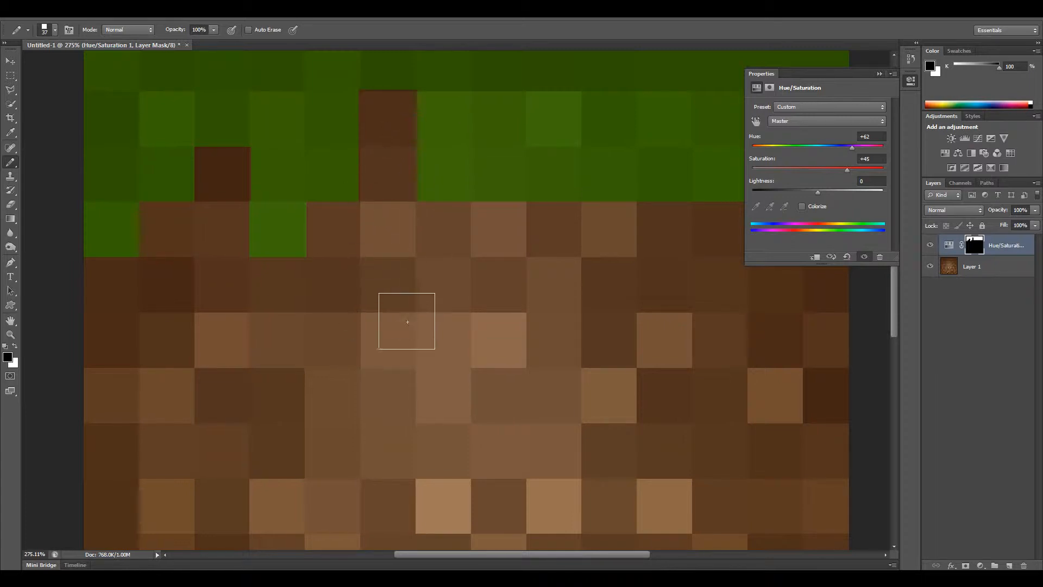
key("x")
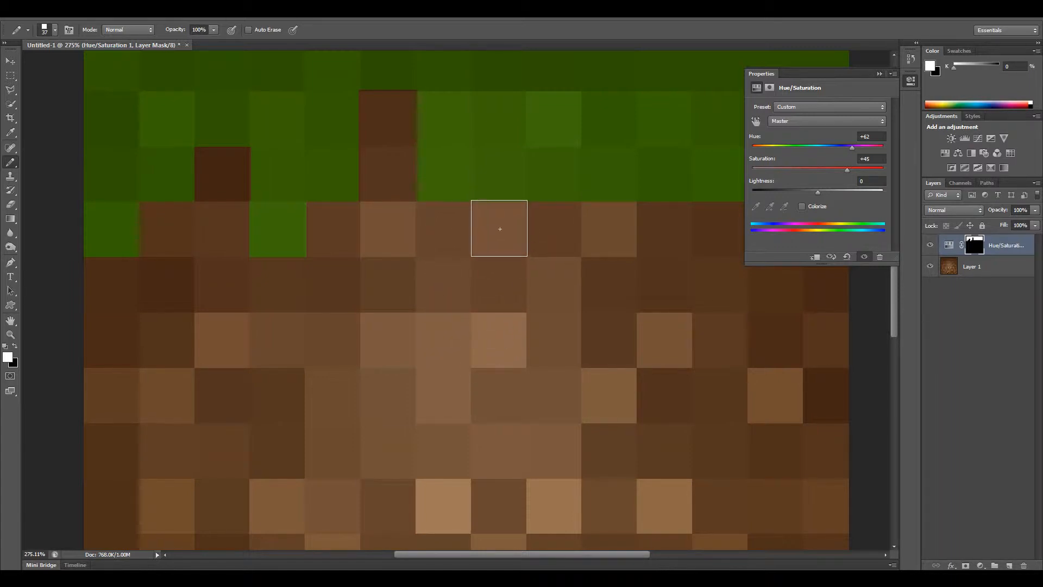
left_click(499, 228)
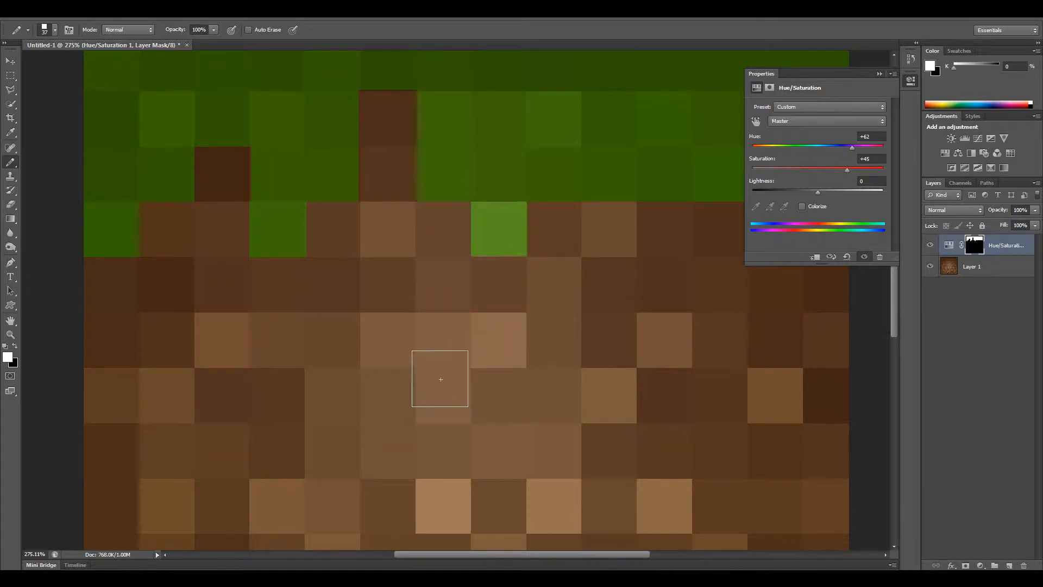
mouse_move(417, 555)
left_mouse_down()
mouse_move(503, 558)
mouse_move(422, 555)
left_mouse_up()
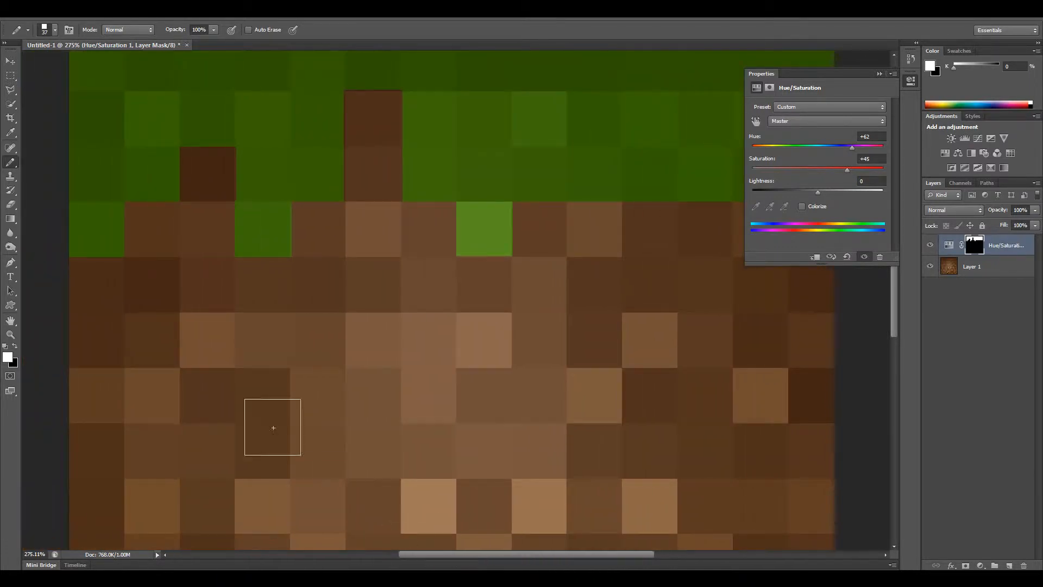
left_click_drag(505, 553, 560, 554)
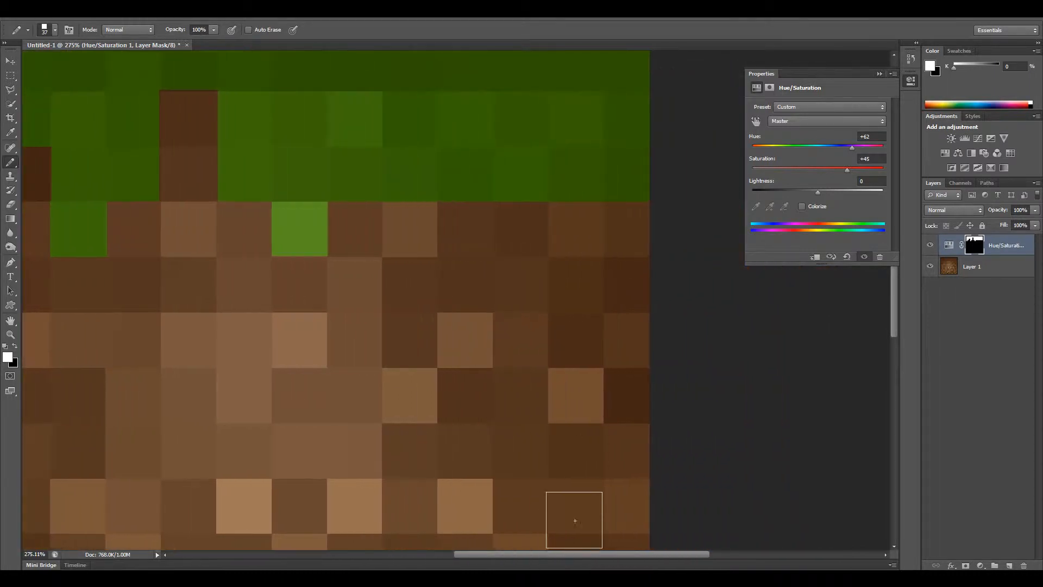
left_click(519, 228)
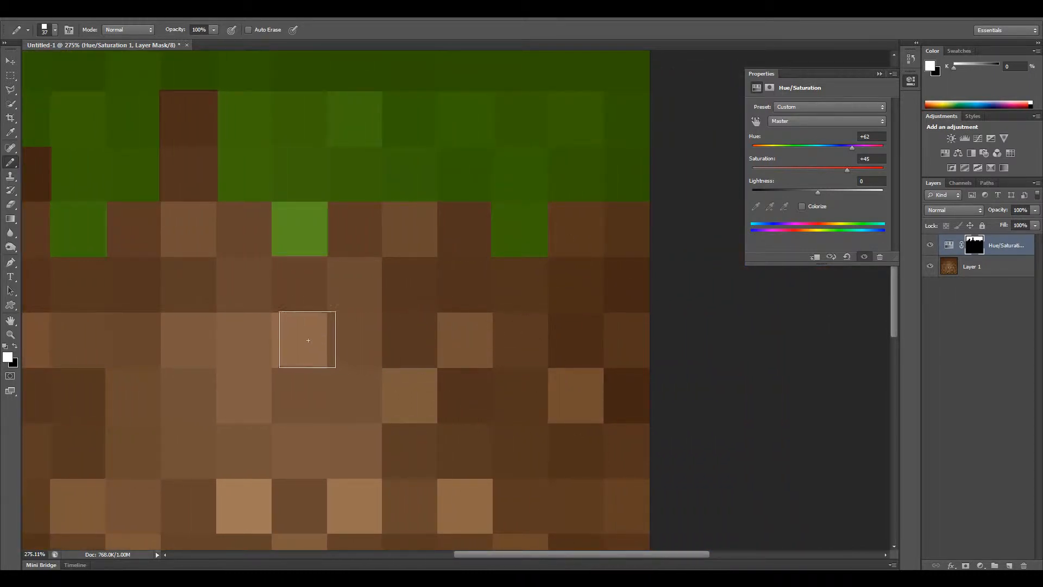
left_click(297, 339)
key("ctrl+z")
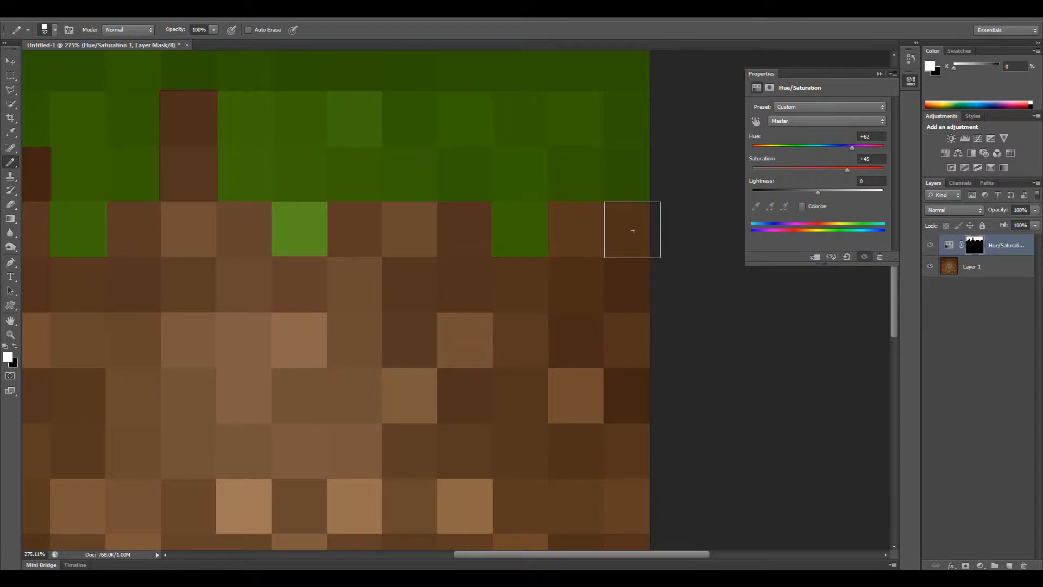
Turn the last square of the fourth row green and restore brown in the eleventh and thirteenth squares of the third row.
left_click(633, 231)
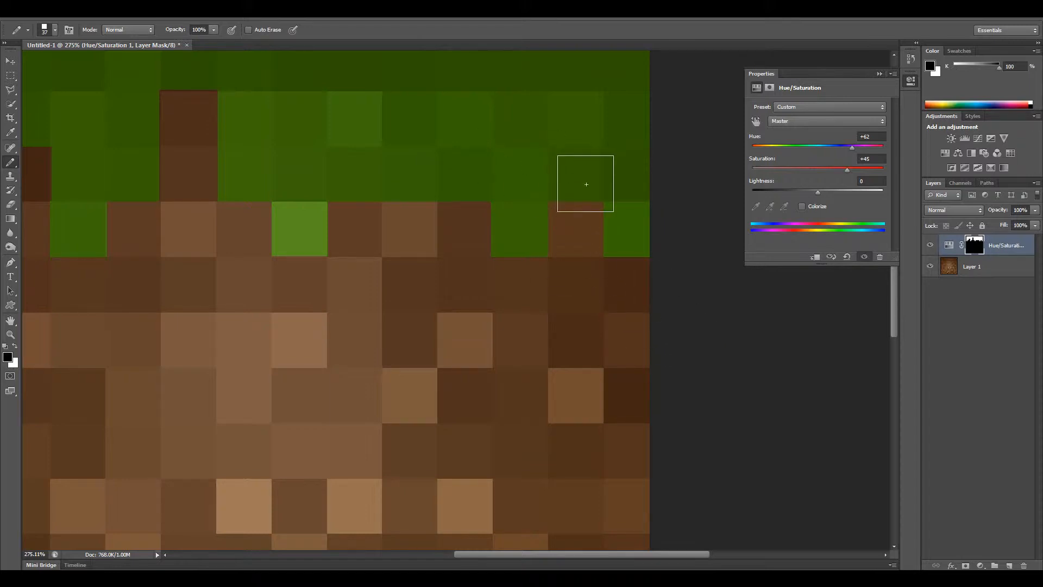
key("x")
left_click(576, 175)
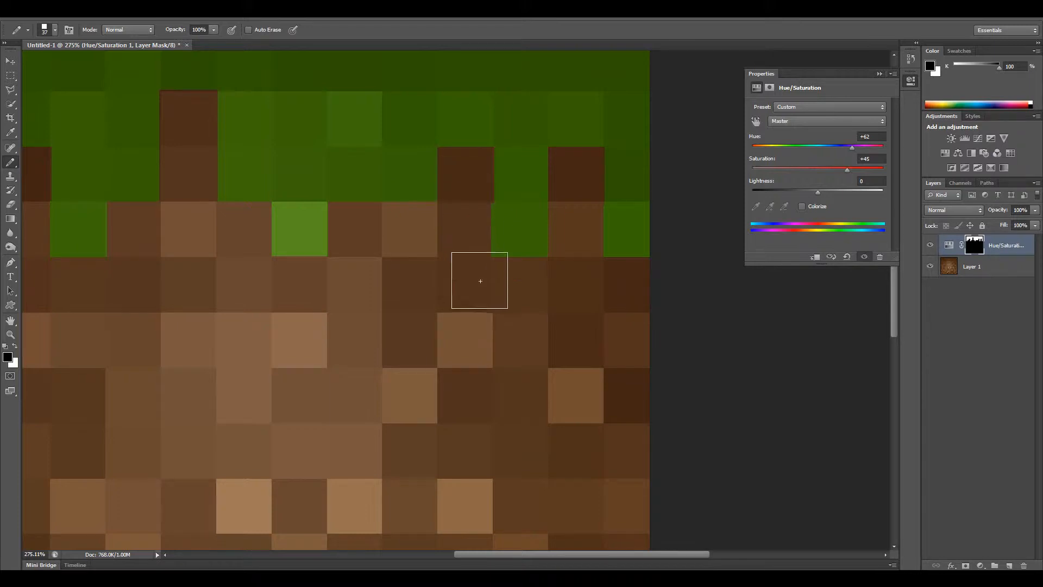
Examine the ragged grass edge across the whole block and up close.
key("z")
left_click_drag(437, 296, 381, 276)
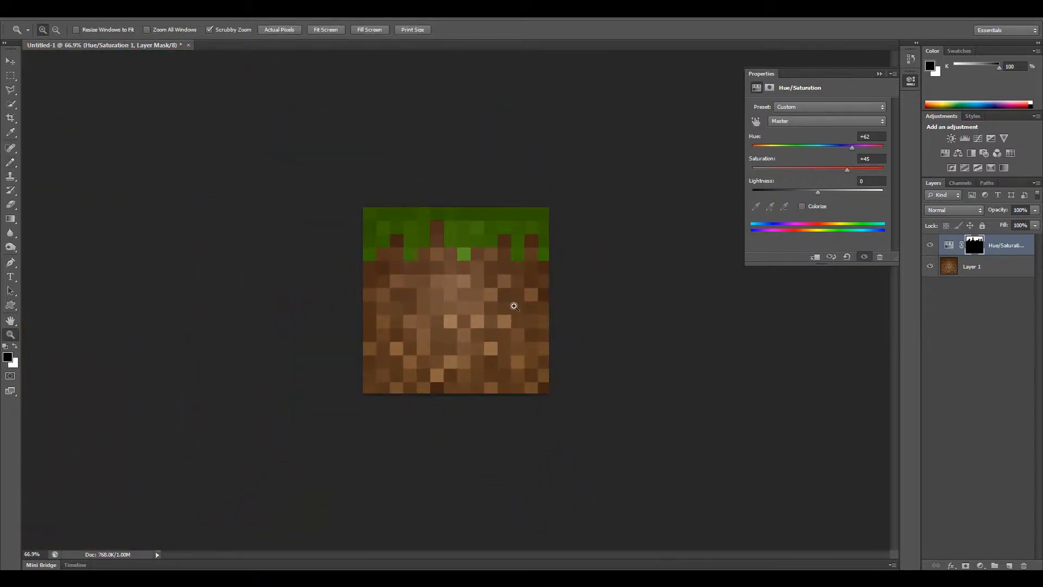
left_click_drag(526, 261, 644, 279)
key("b")
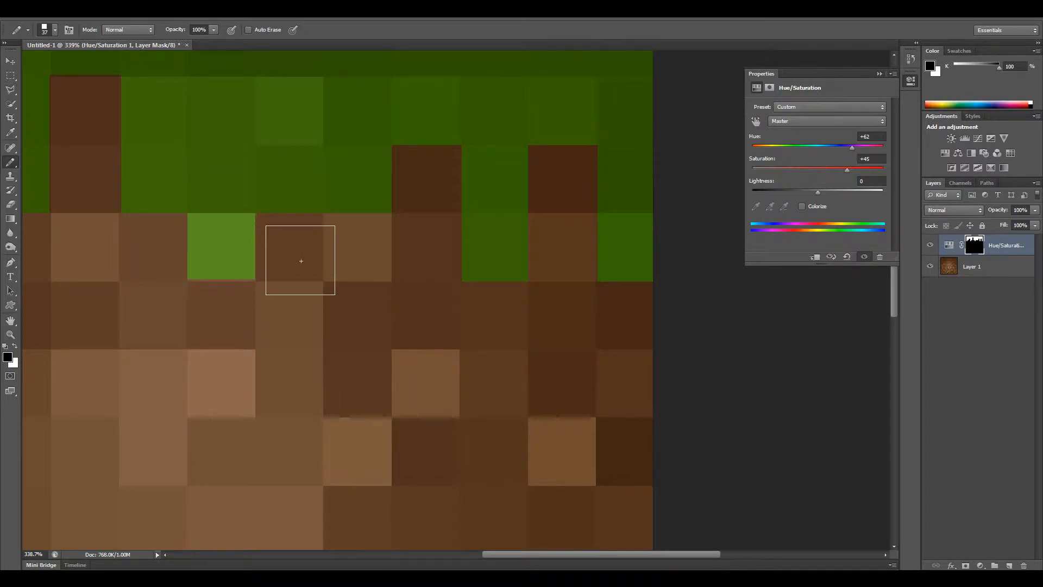
key("z")
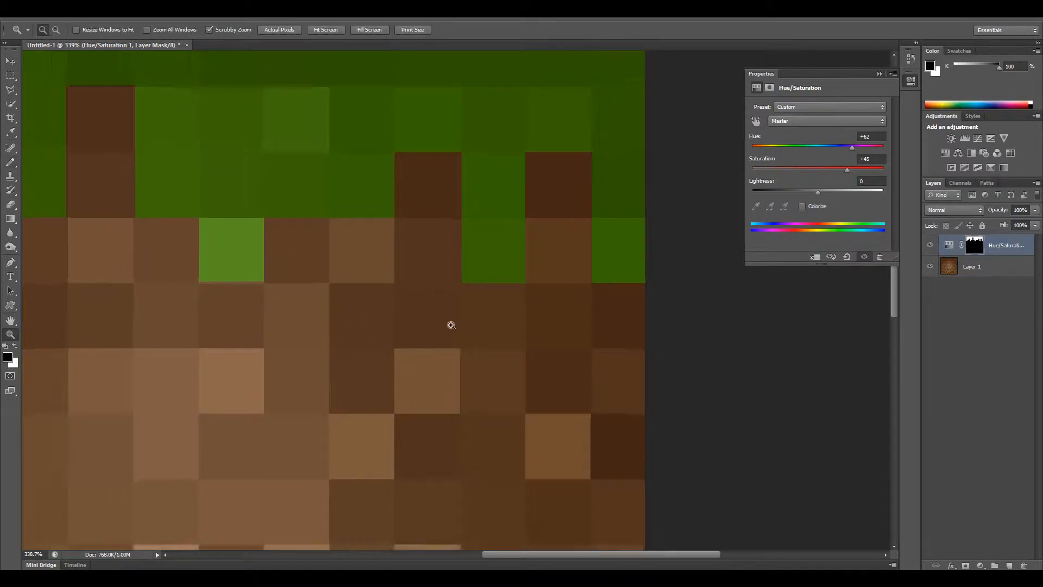
left_click_drag(451, 325, 402, 320)
mouse_move(504, 312)
left_mouse_down()
mouse_move(488, 309)
mouse_move(513, 304)
left_mouse_up()
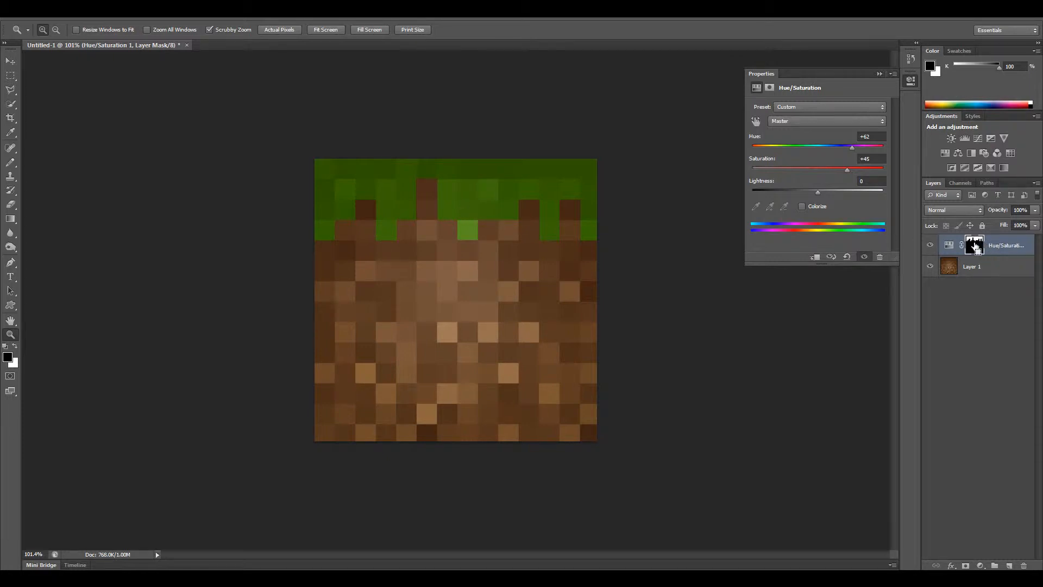
Load the grass mask as a selection and add a Levels adjustment layer with input levels 21, 1.18 and 210.
left_click(975, 246)
left_click(974, 246, "ctrl")
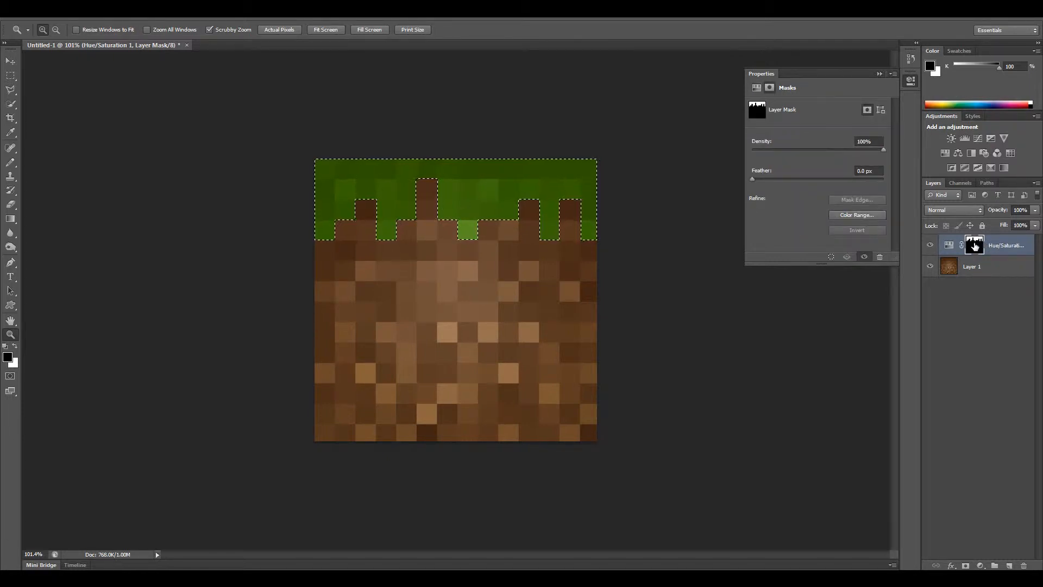
left_click(981, 565)
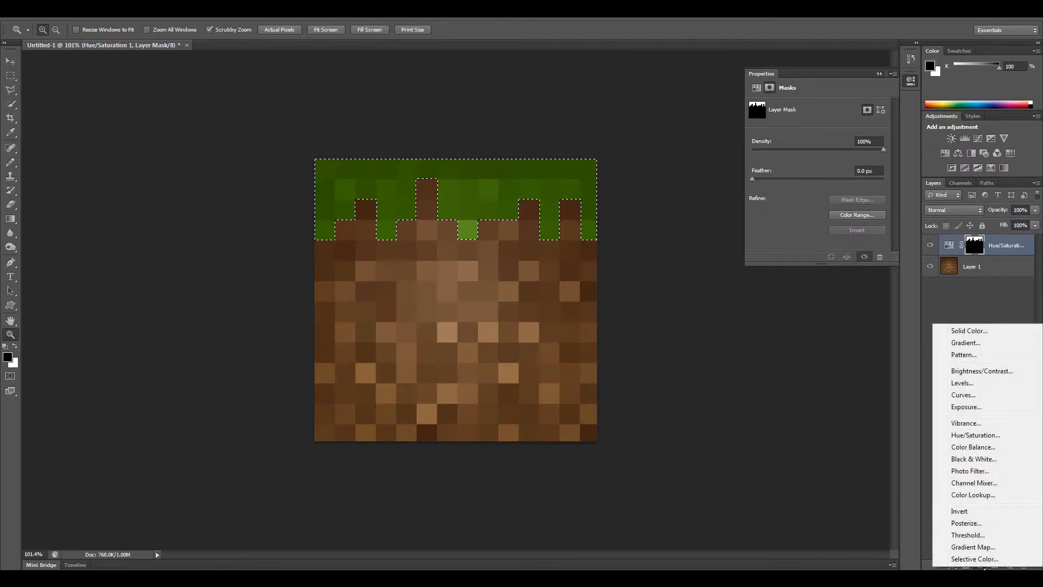
left_click(992, 384)
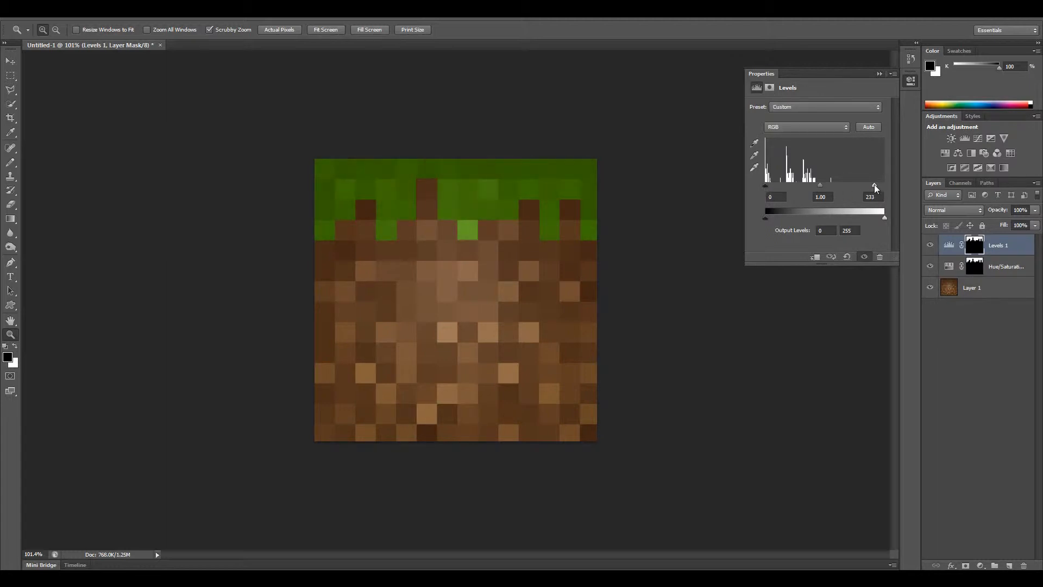
mouse_move(819, 185)
left_mouse_down()
mouse_move(775, 189)
mouse_move(821, 189)
left_mouse_up()
left_click_drag(584, 309, 510, 319)
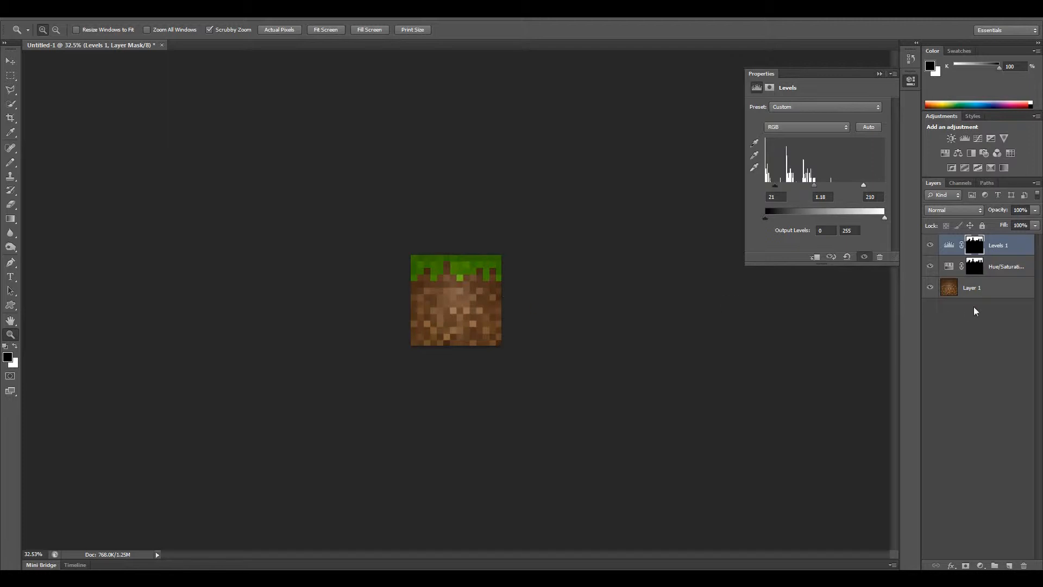
Create a layer group and name it "side".
left_click(994, 566)
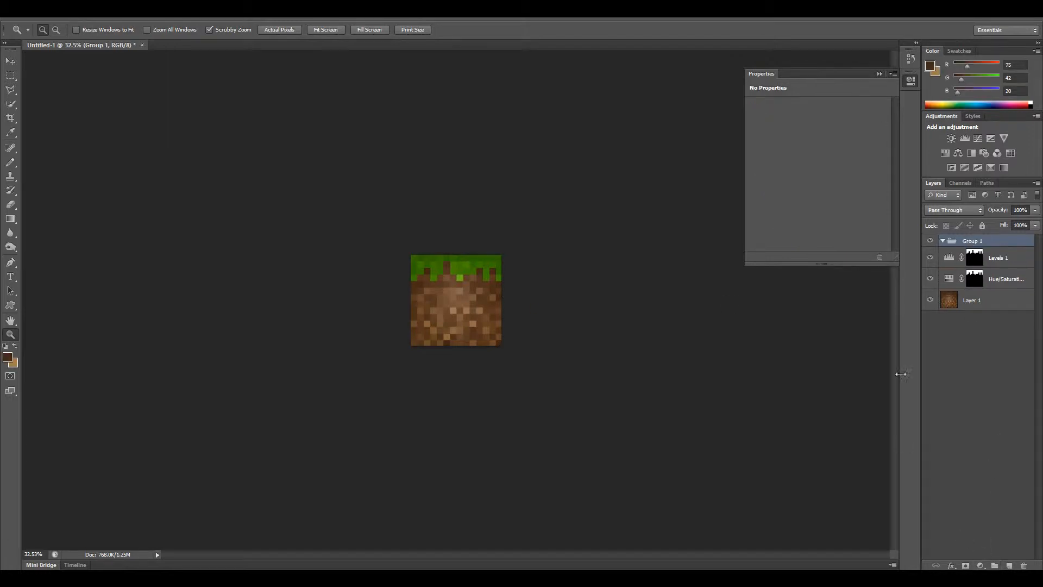
double_click(971, 241)
type("siude")
key("BackSpace")
type("de")
key("Return")
Move the Levels, Hue/Saturation and dirt layers into the "side" group and collapse it.
left_click(996, 302)
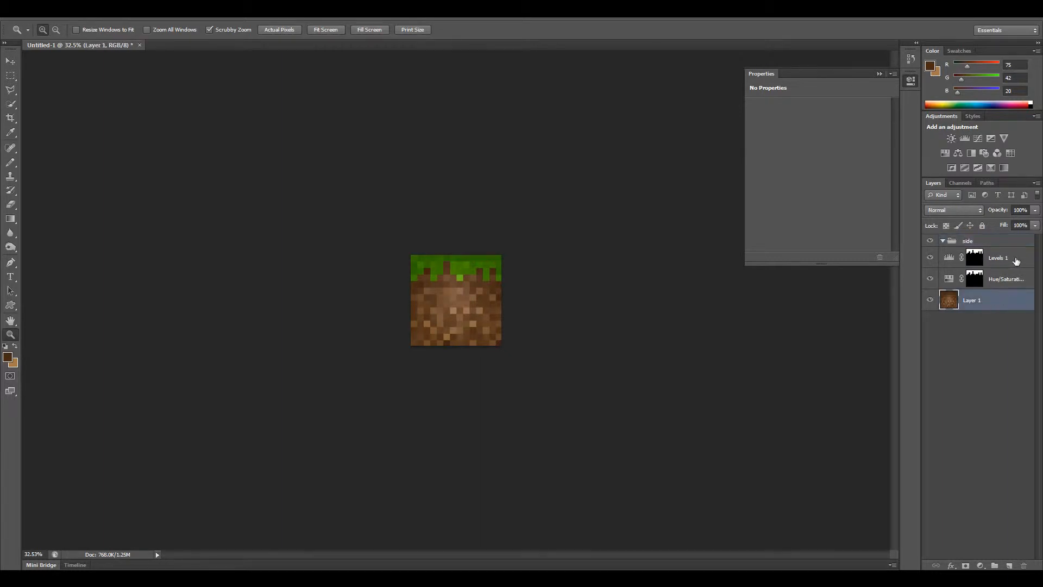
left_click(1009, 261, "shift")
left_click_drag(978, 263, 972, 242)
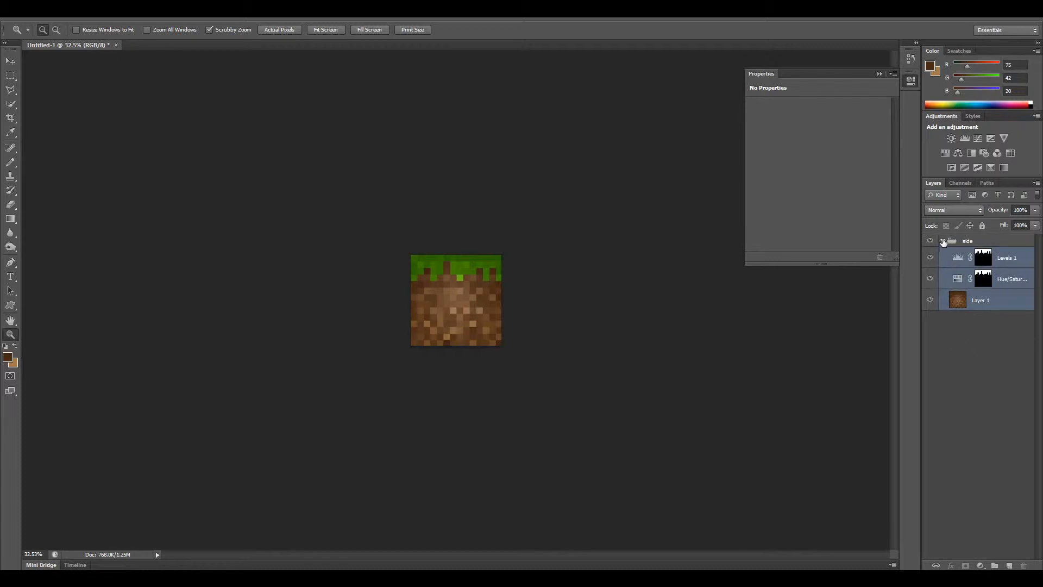
left_click(943, 242)
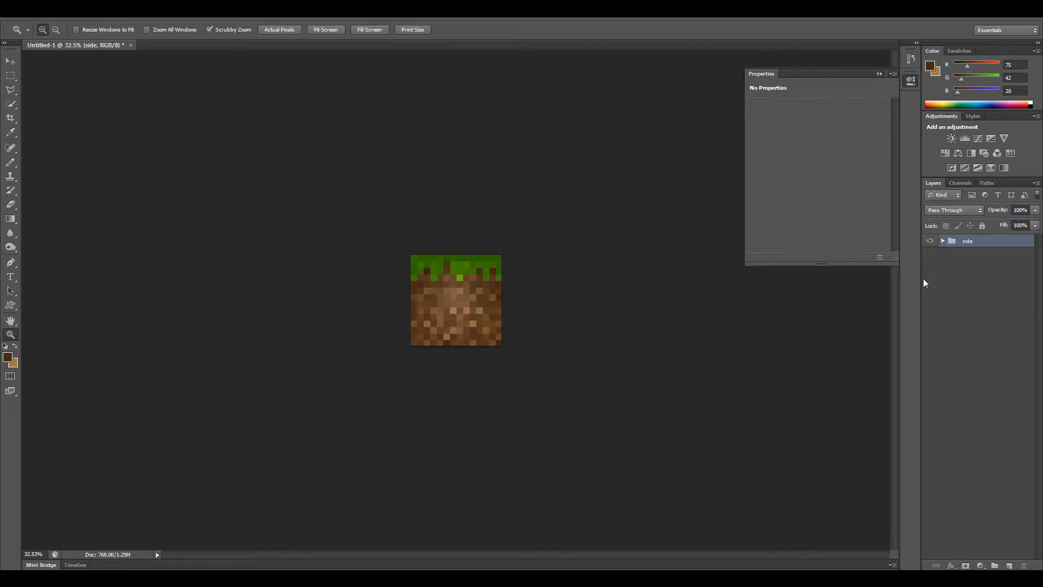
Duplicate the "side" group as "other sides".
right_click(970, 240)
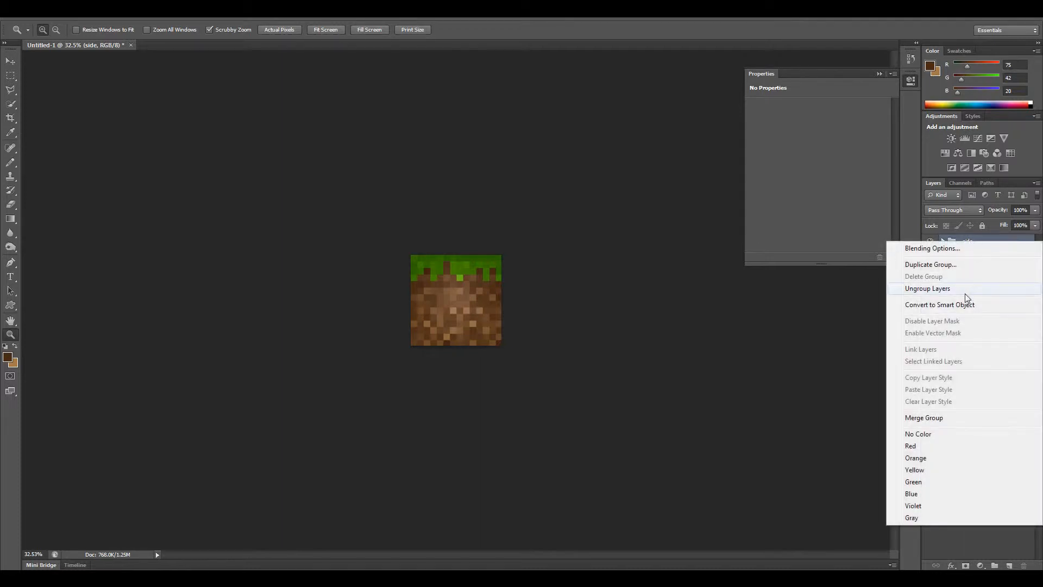
left_click(968, 264)
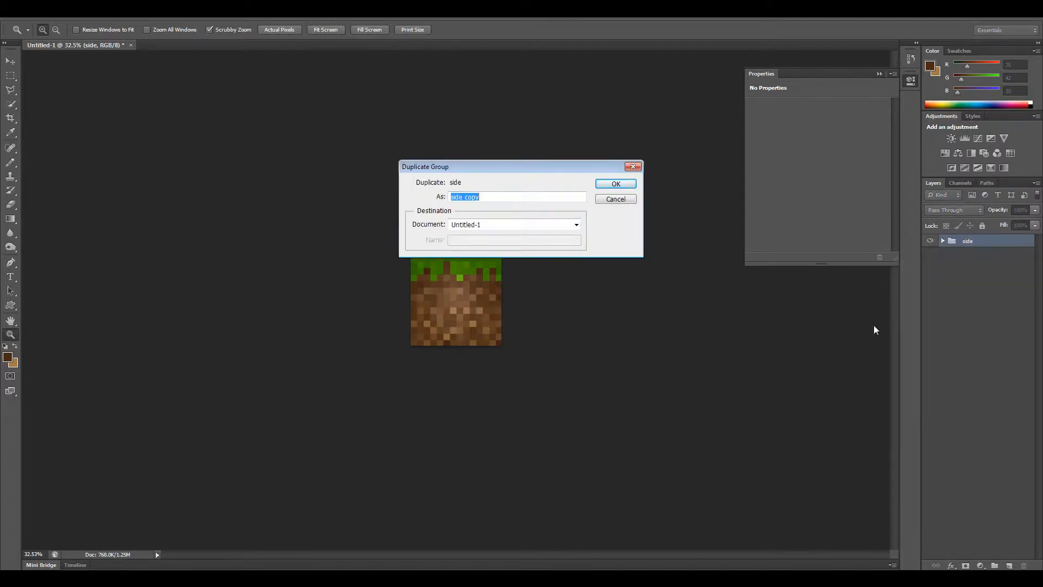
type("other sides")
key("Return")
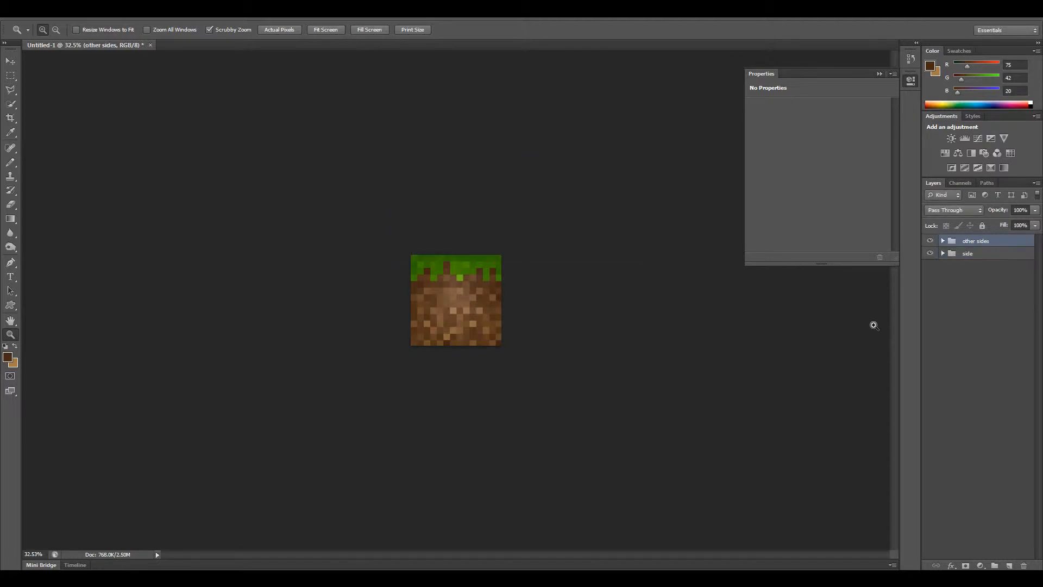
Expand the original "side" group, select its dirt layer and hide the "other sides" group.
left_click(1002, 279)
left_click(961, 253)
left_click(942, 253)
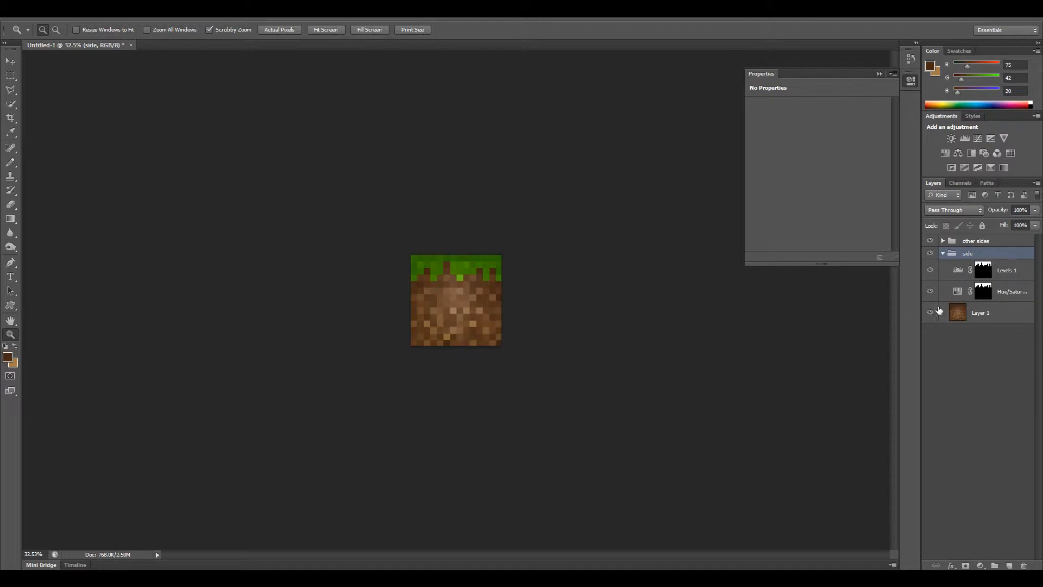
left_click(1001, 315)
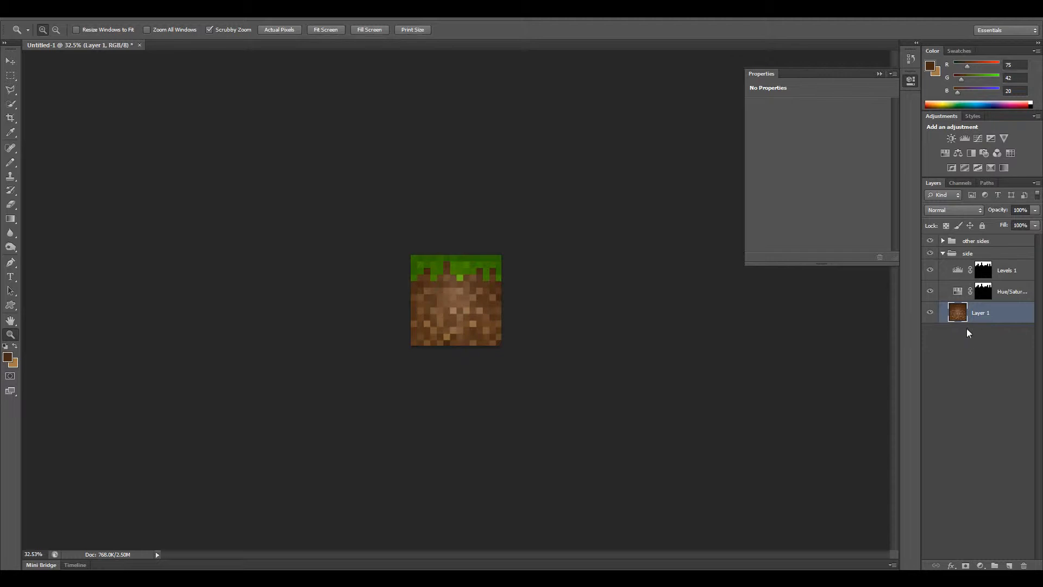
right_click(959, 317)
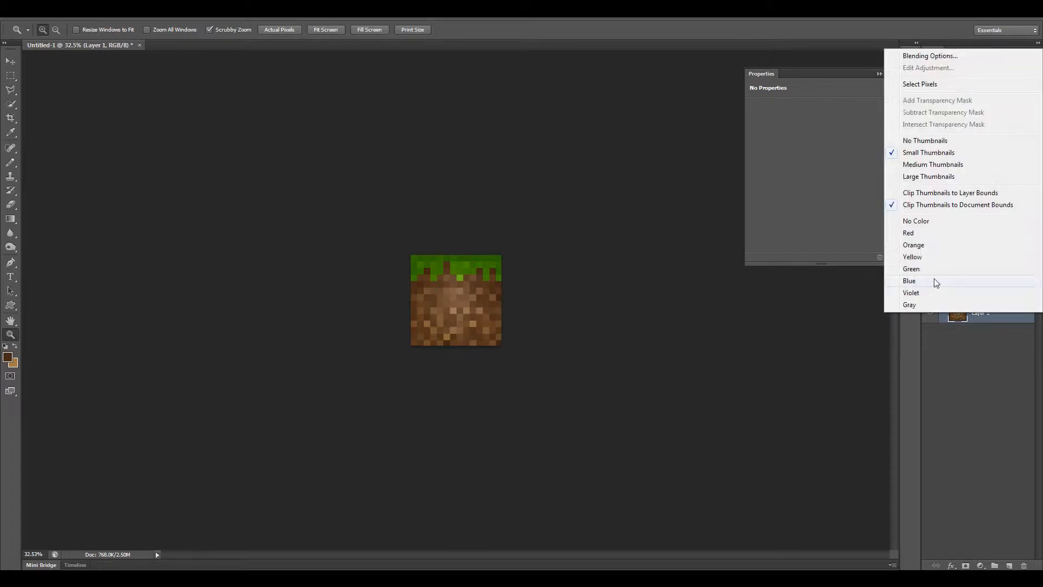
left_click(964, 332)
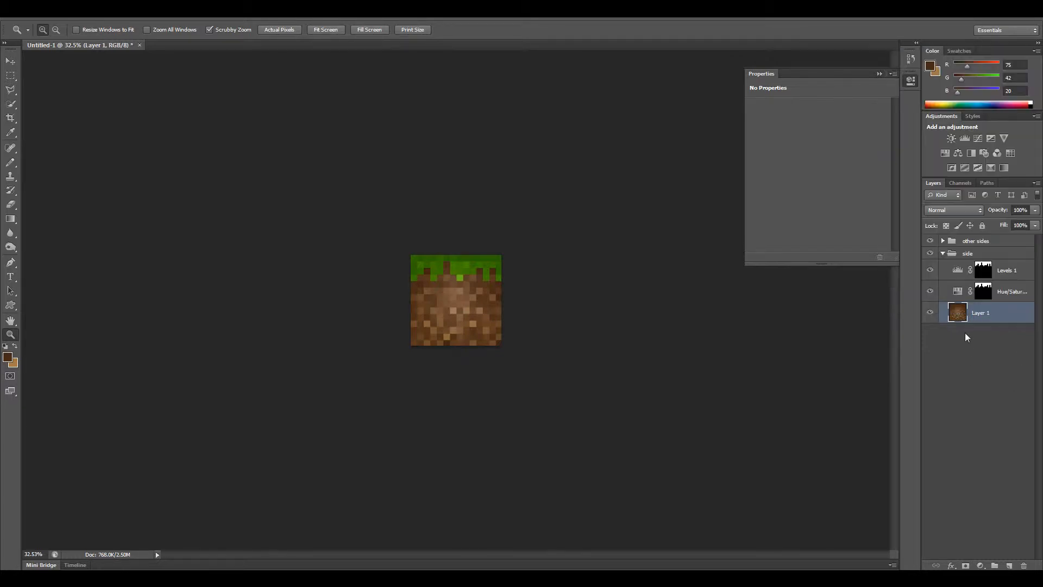
left_click(930, 240)
right_click(959, 317)
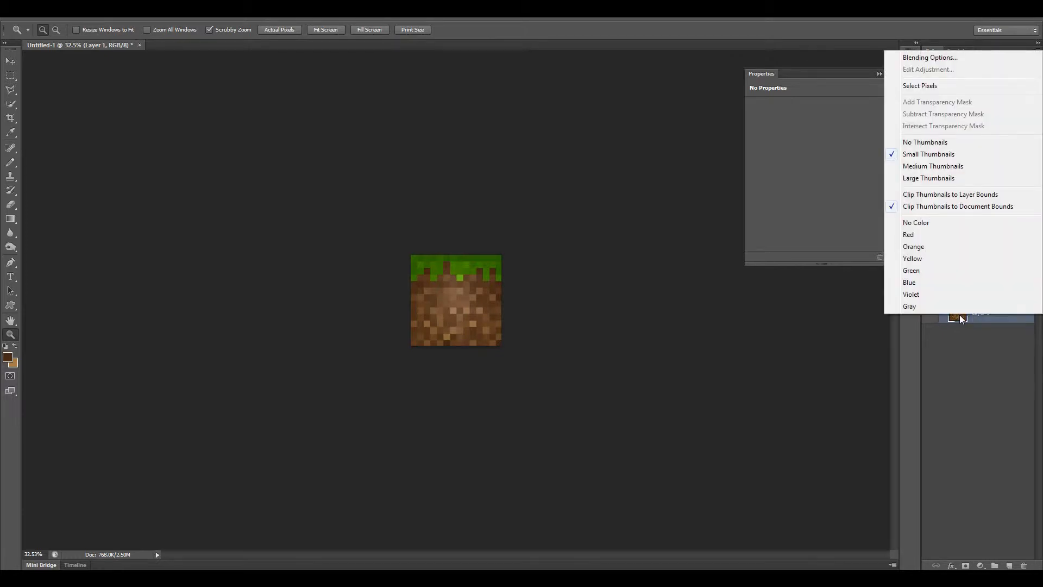
left_click(966, 340)
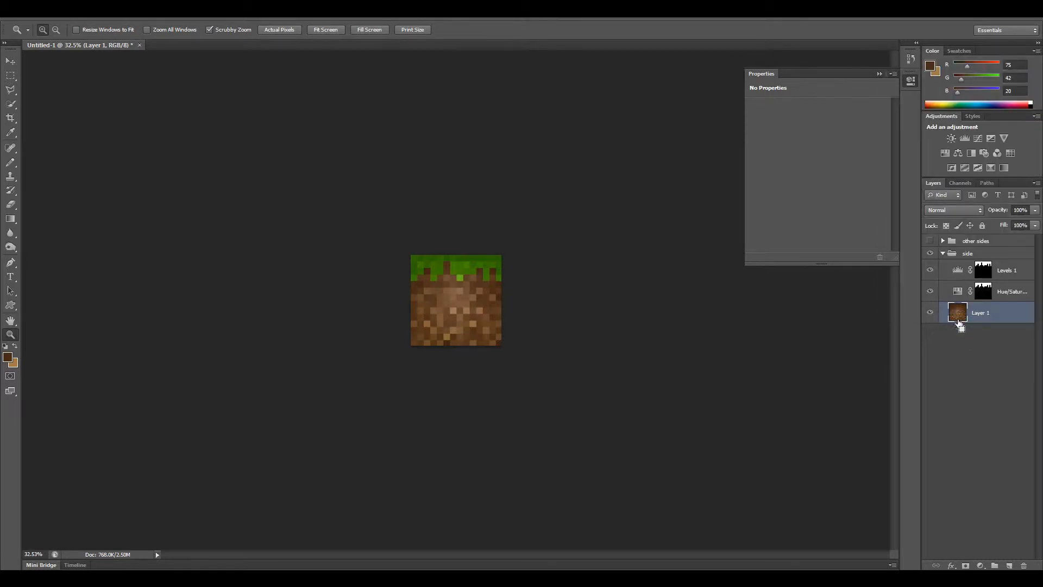
Add a new empty layer above the groups and leave only the dirt layer of the "side" group visible.
left_click(988, 506)
left_click(1007, 565)
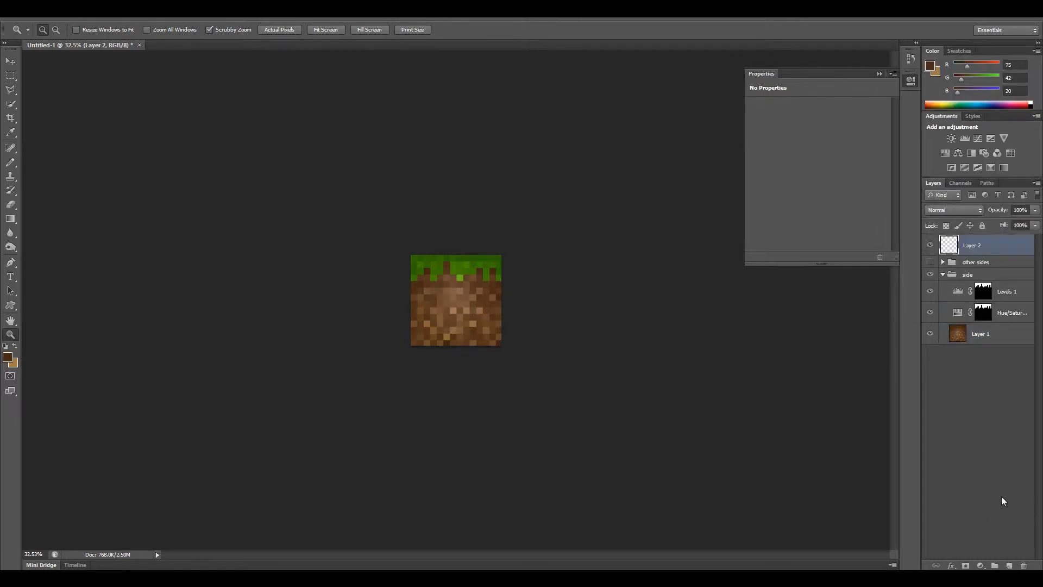
left_click(958, 338)
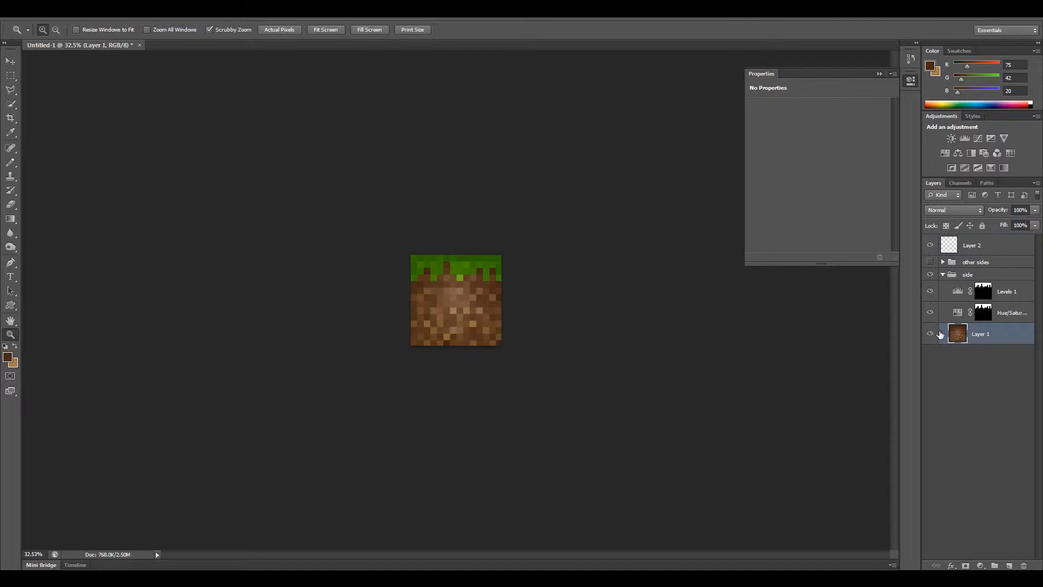
left_click_drag(930, 313, 930, 274)
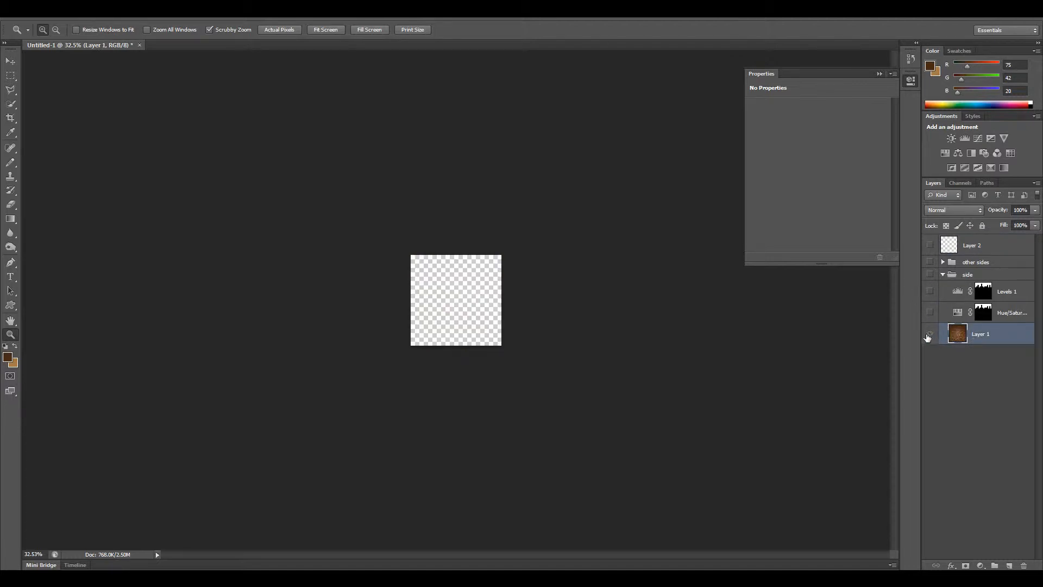
left_click(930, 333, "alt")
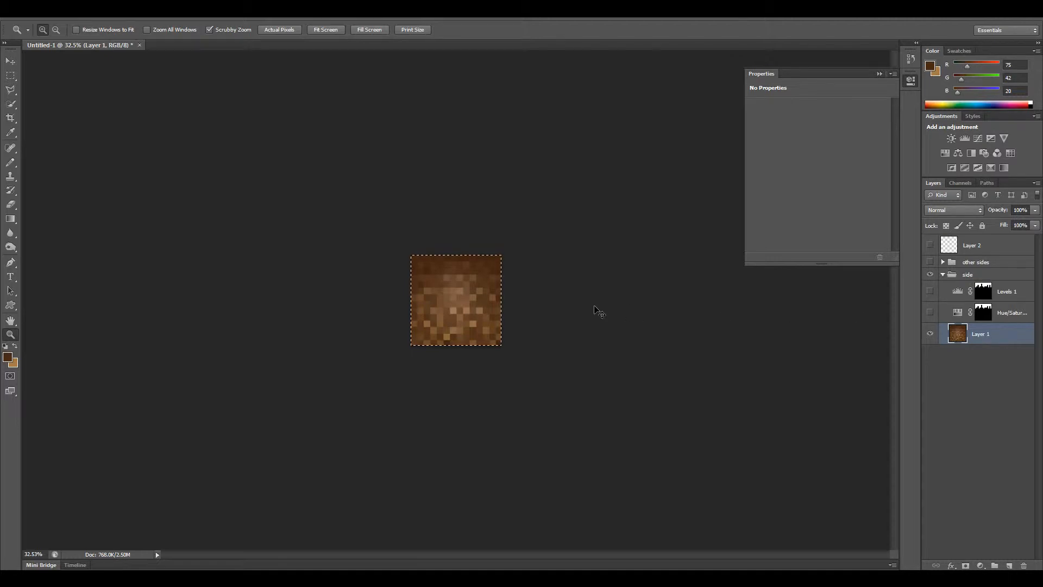
Copy the whole dirt texture, hide the "side" group and paste the texture into the new empty layer.
key("ctrl+a")
left_click(930, 275)
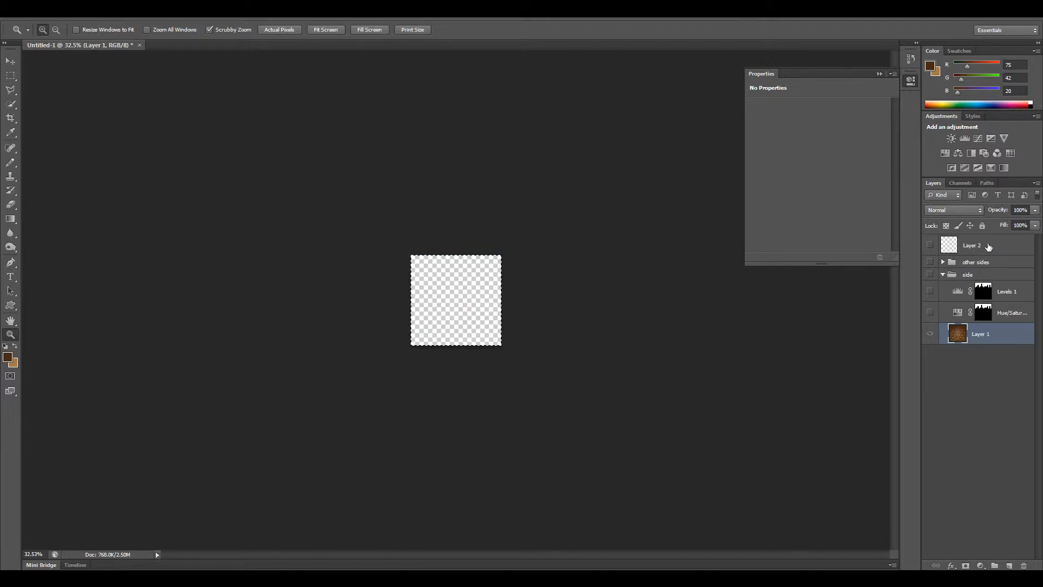
left_click(988, 246)
left_click(930, 246)
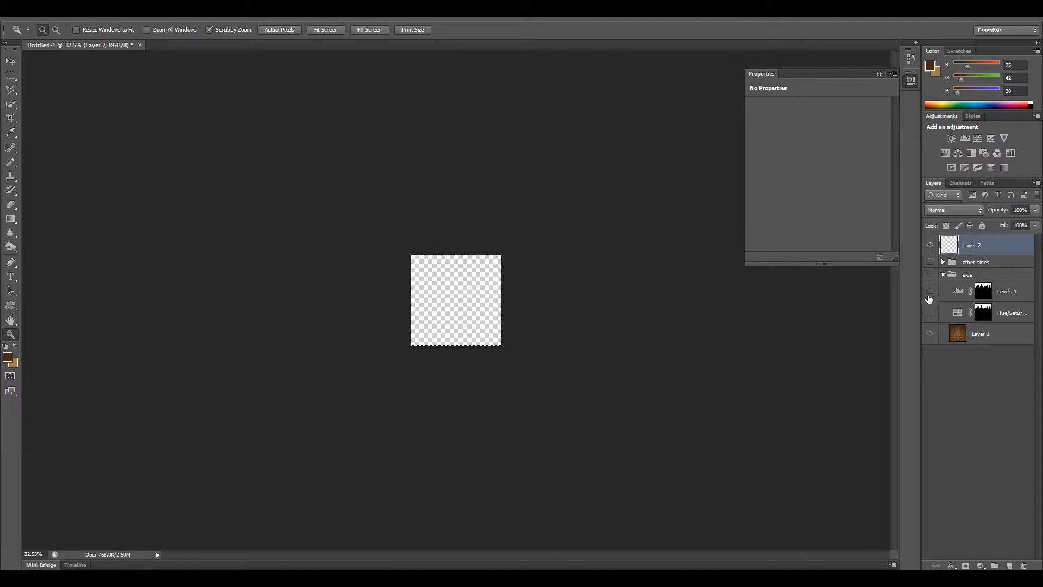
key("ctrl+v")
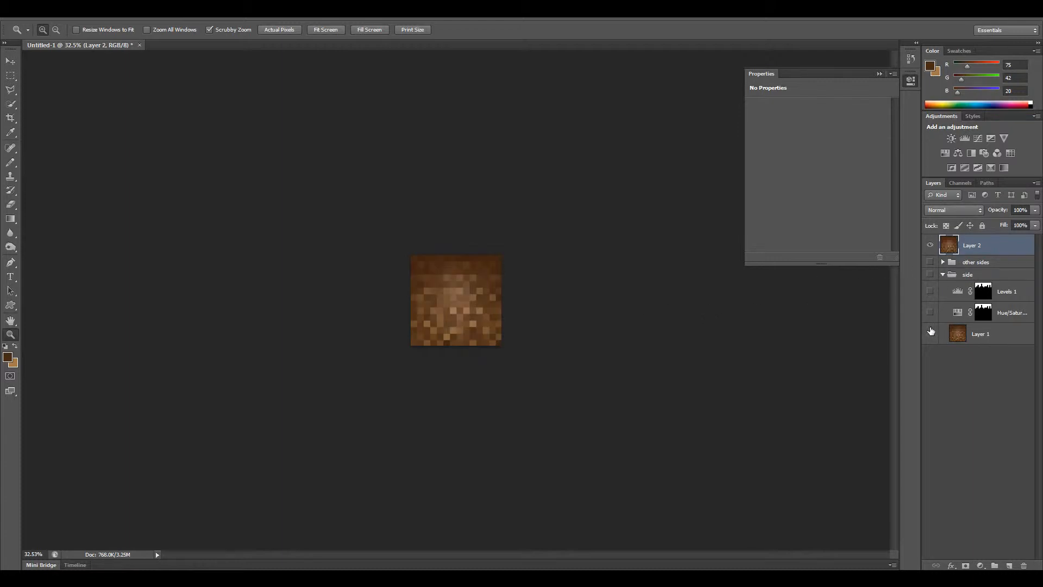
Rename the pasted dirt layer "bottom" and move it below the "side" group.
double_click(970, 247)
type("bottom")
key("Return")
left_click_drag(957, 249, 962, 347)
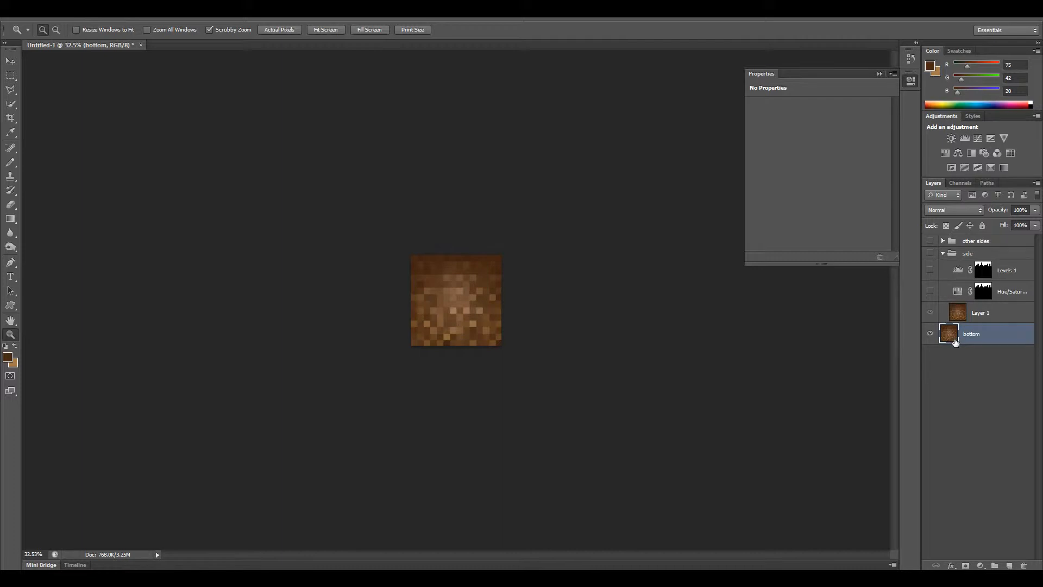
Paste another dirt copy on a new layer above "bottom", name it "top" and hide the other dirt layers.
left_click(1010, 566)
key("ctrl+v")
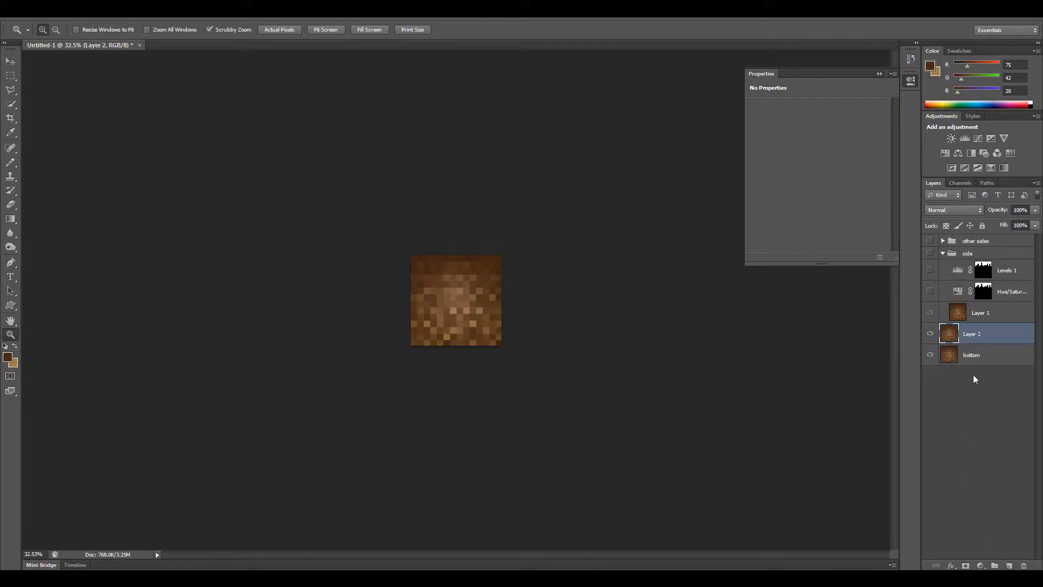
left_click(929, 354)
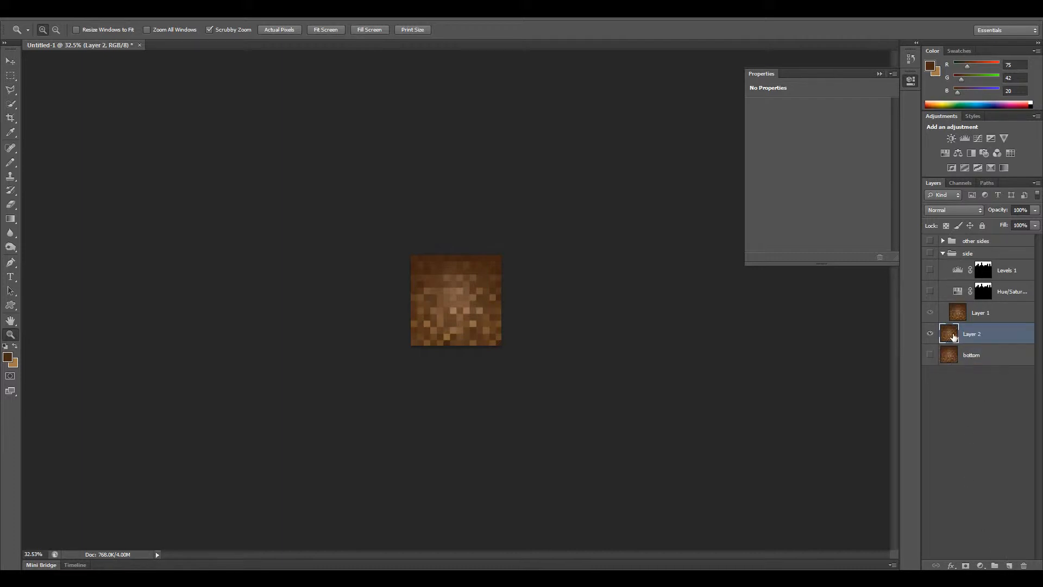
double_click(981, 334)
type("top")
key("Return")
left_click(929, 313)
left_click(929, 314)
Add a Hue/Saturation adjustment layer above the "top" layer with hue 62 and saturation 45, matching the side's grass adjustment.
left_click(1010, 298)
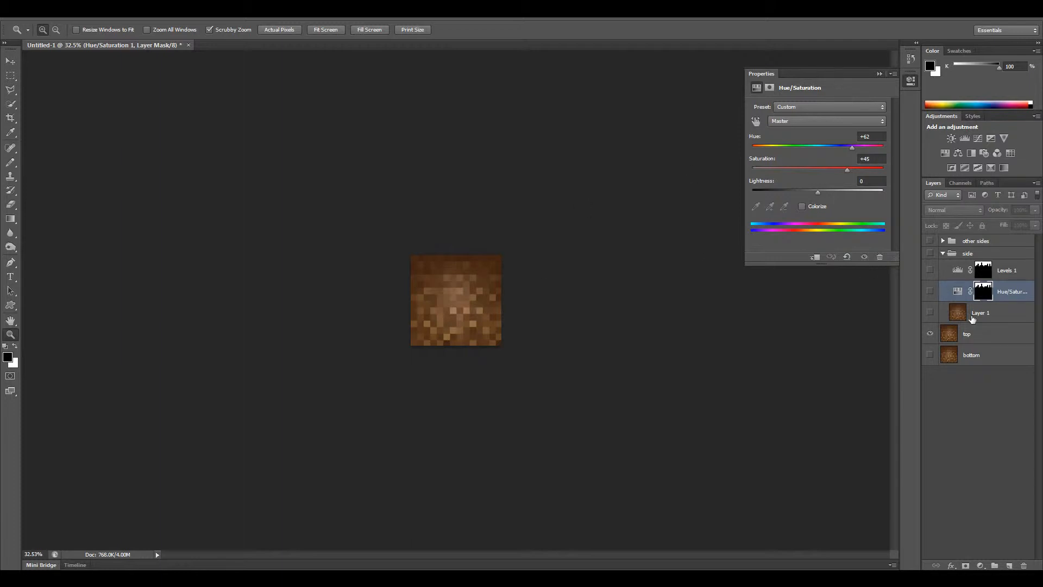
left_click(994, 333)
left_click(980, 565)
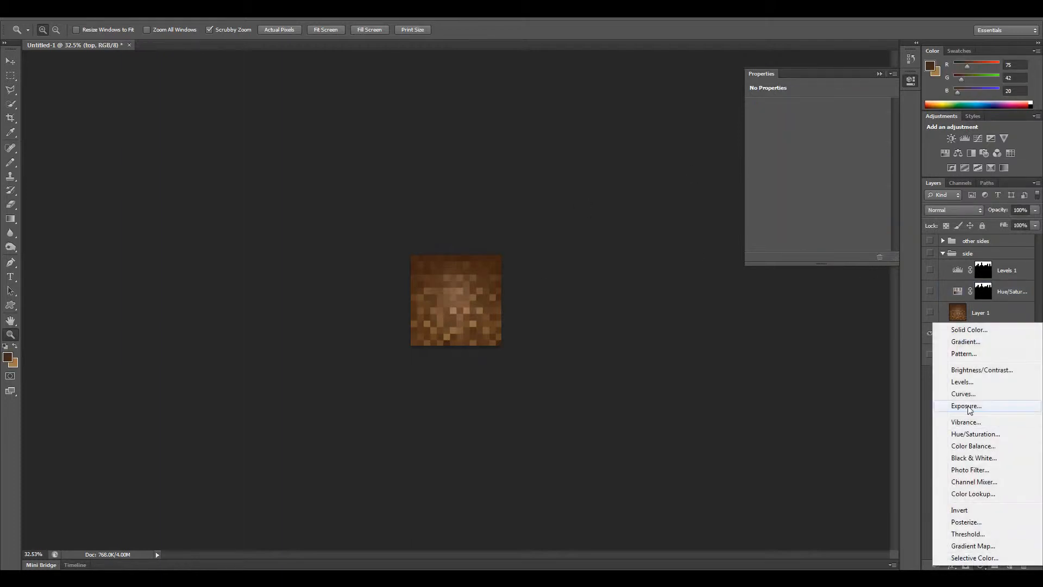
left_click(975, 433)
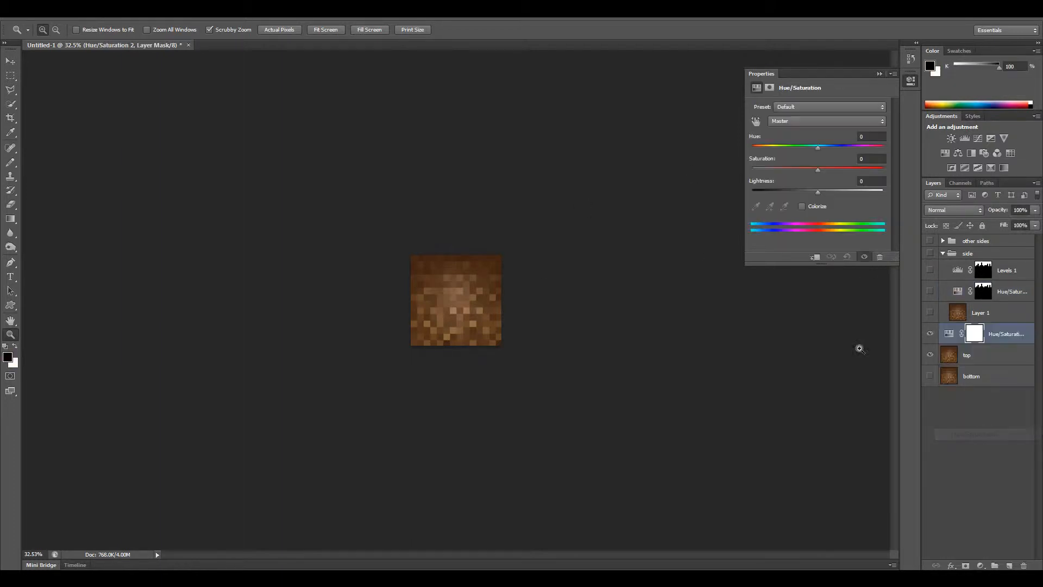
left_click(879, 135)
type("62")
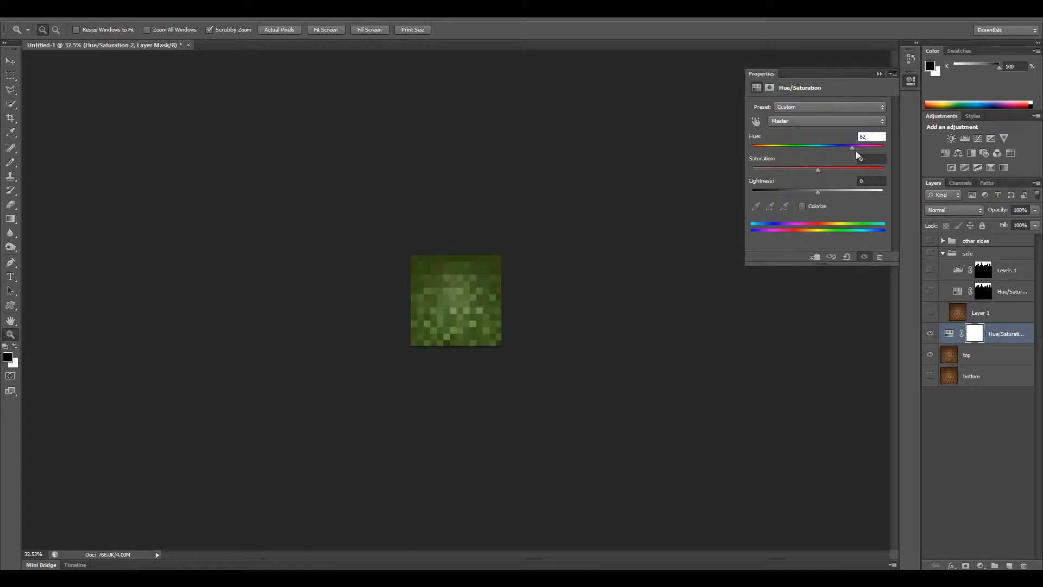
left_click(872, 159)
type("45")
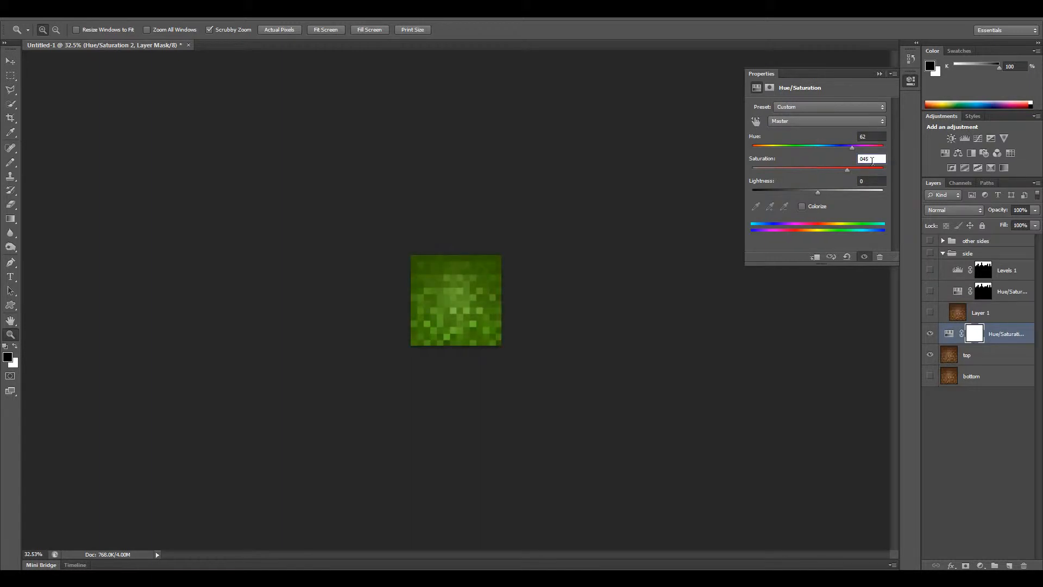
key("BackSpace")
key("BackSpace")
key("BackSpace")
type("45")
Create a layer group above the "top" layer and name it "top".
left_click(1001, 355)
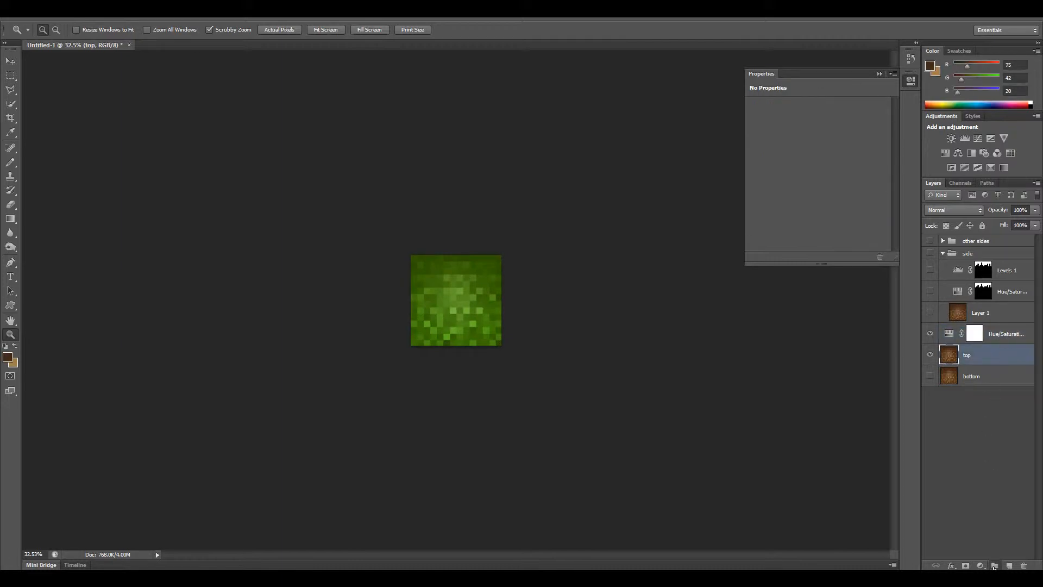
left_click(994, 565)
double_click(973, 351)
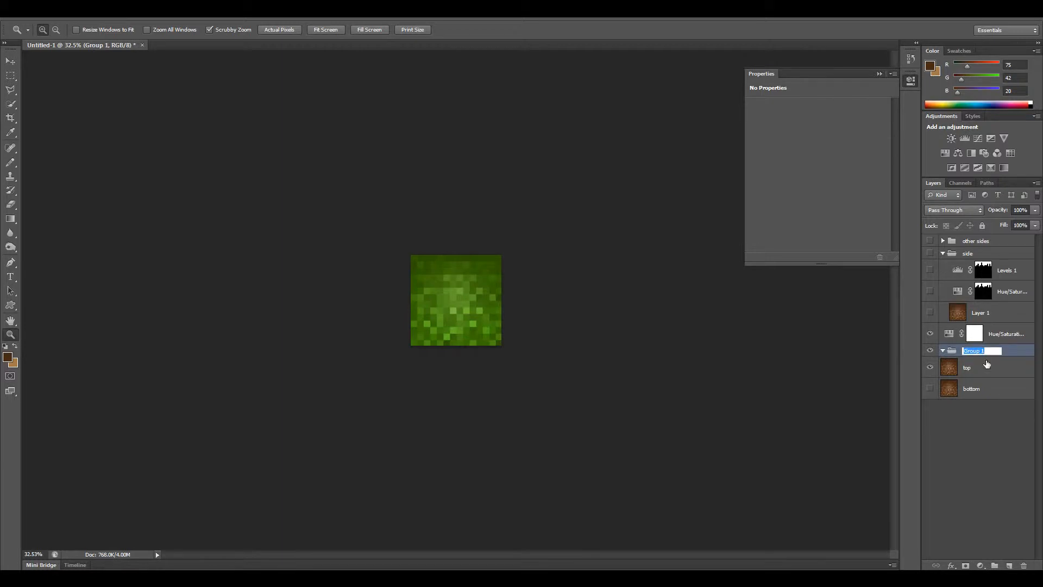
type("top")
key("Return")
Move the new Hue/Saturation layer and the "top" dirt layer into the "top" group and collapse it.
left_click(992, 335)
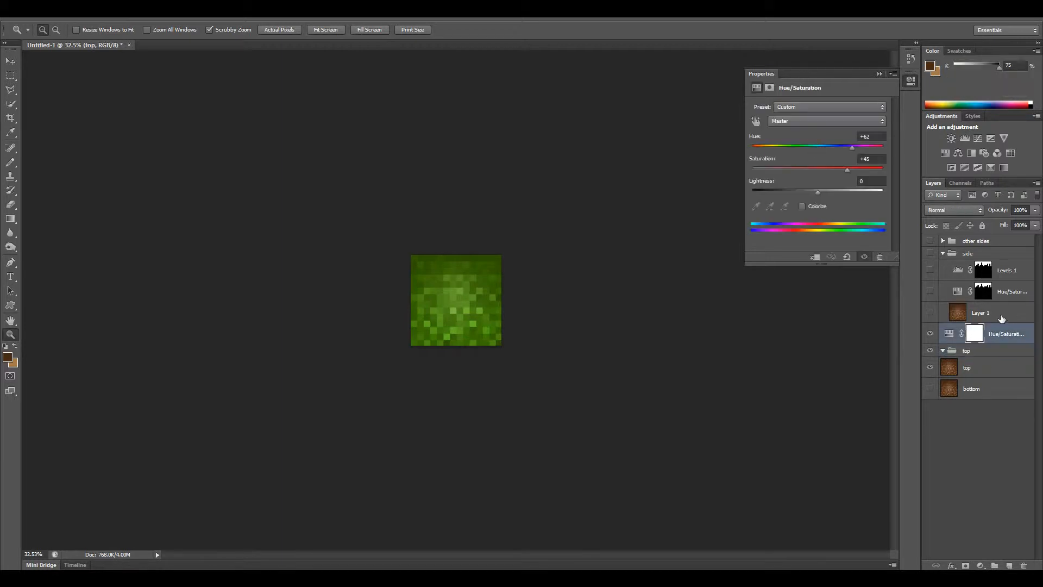
left_click(992, 368)
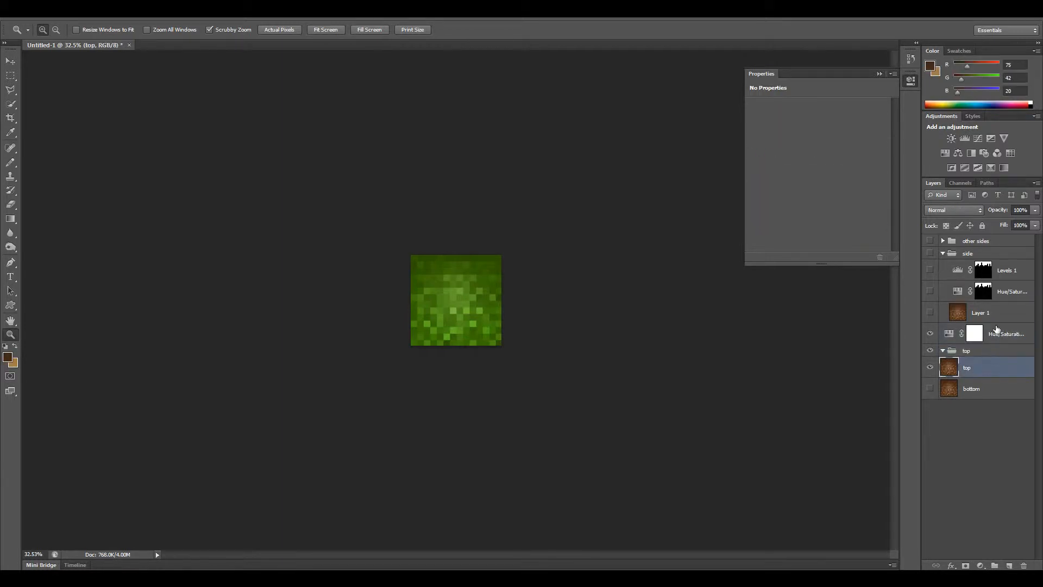
left_click(994, 333, "shift")
left_click_drag(978, 366, 948, 386)
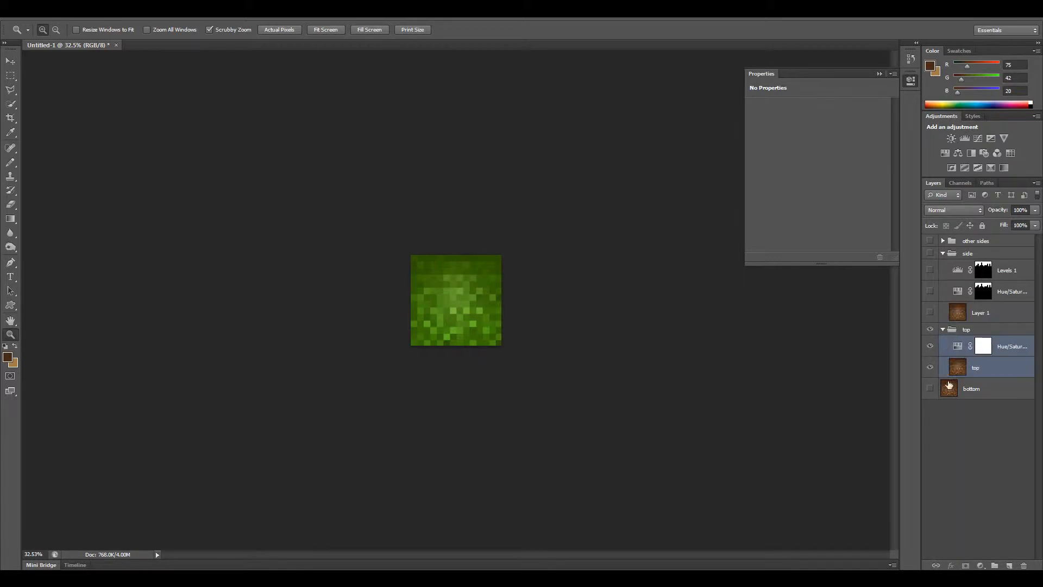
left_click(943, 329)
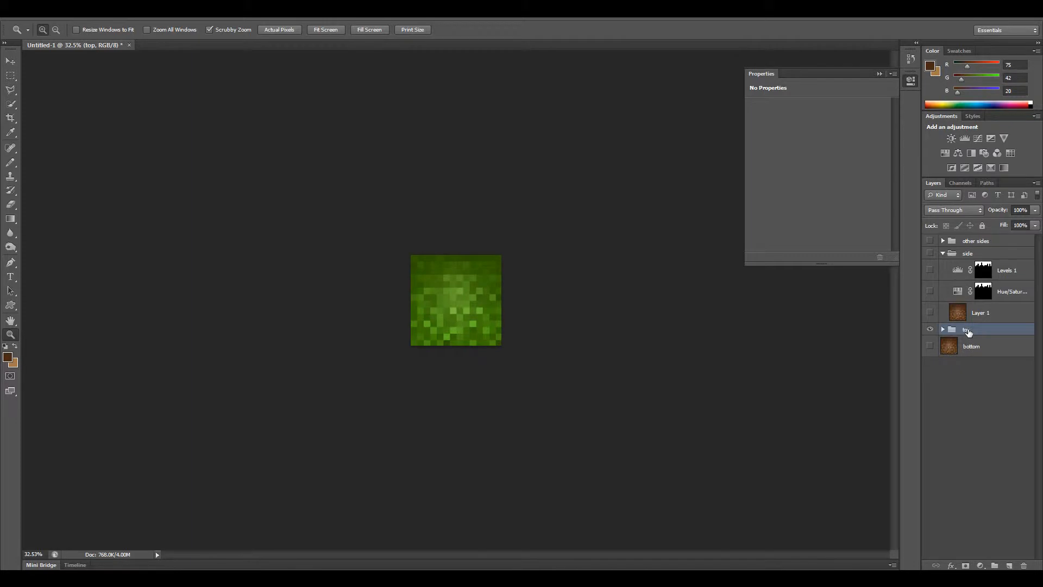
Collapse the "side" group, then hide the "top" group and move it above "other sides".
left_click_drag(970, 332, 992, 243)
key("ctrl+z")
left_click(943, 253)
left_click(930, 266)
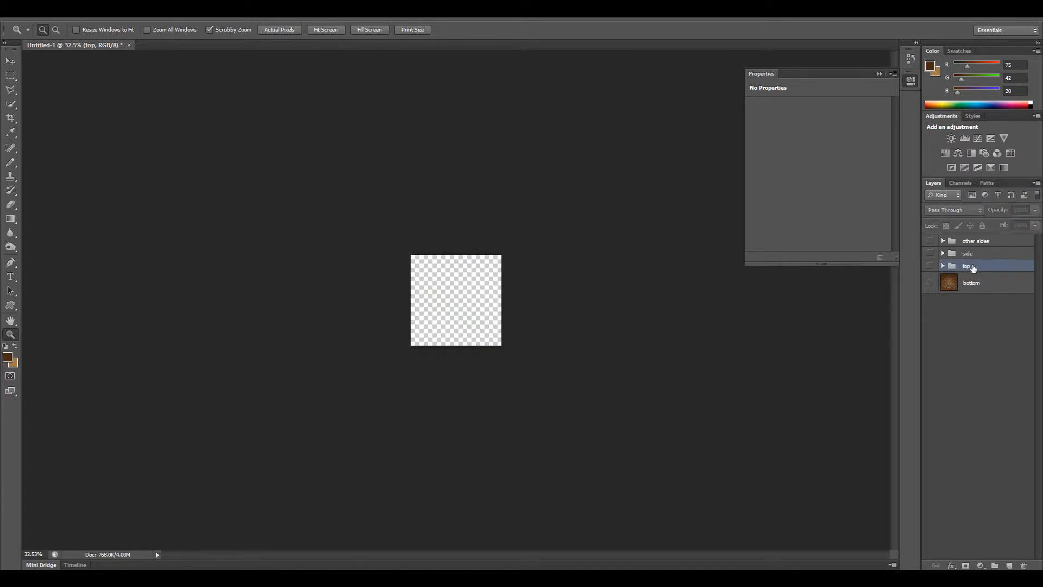
left_click_drag(973, 269, 986, 237)
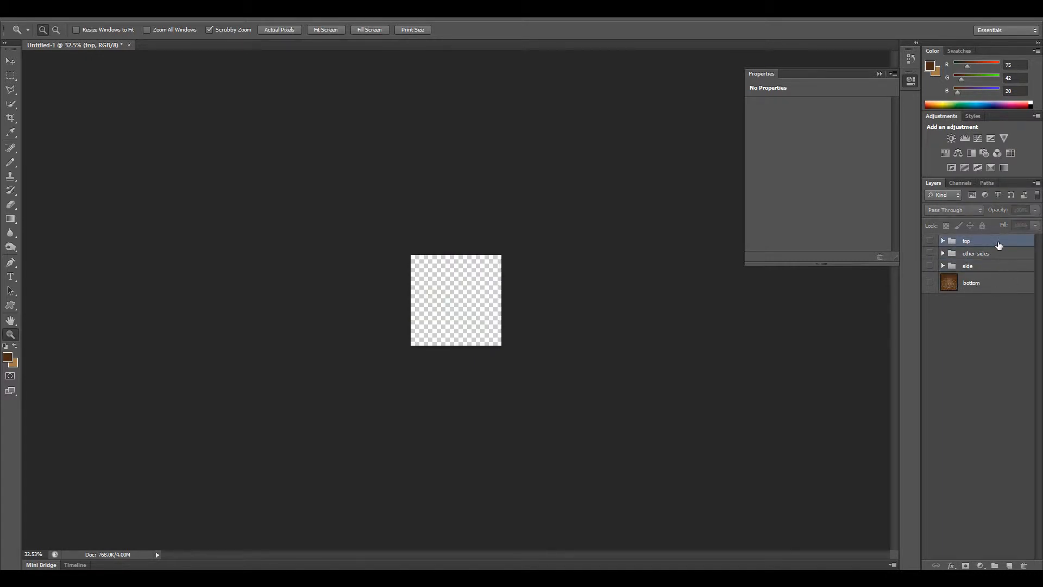
Show the "side" group and expand it to turn on its Levels, Hue/Saturation and dirt layers.
left_click(989, 254)
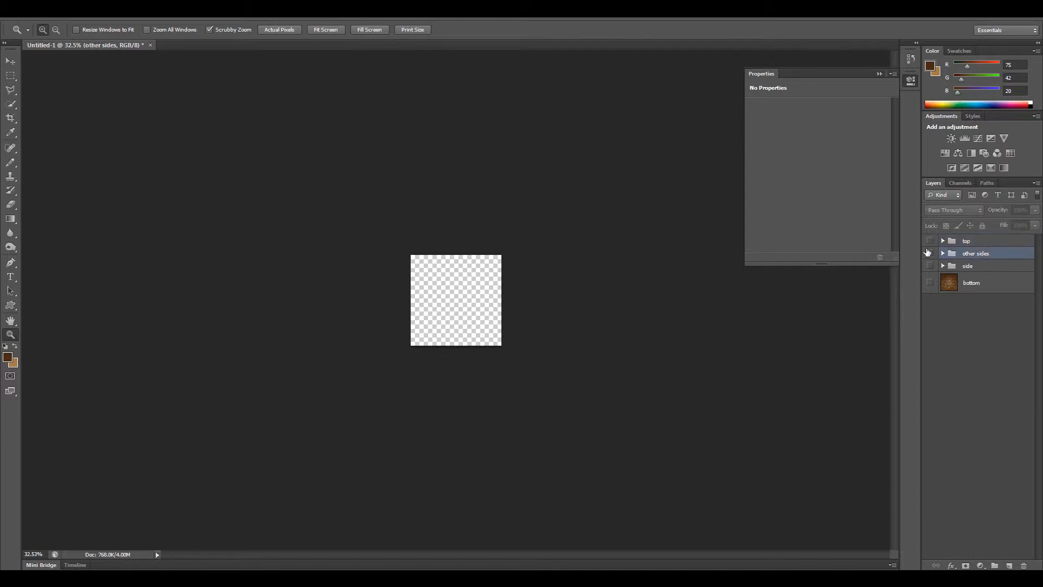
left_click(968, 266)
left_click(932, 265)
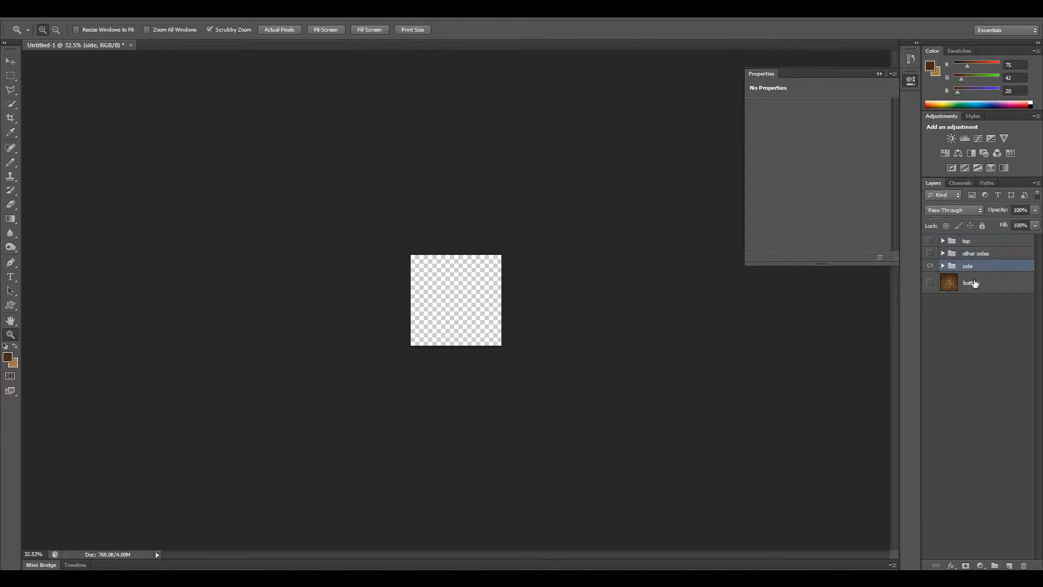
left_click(942, 267)
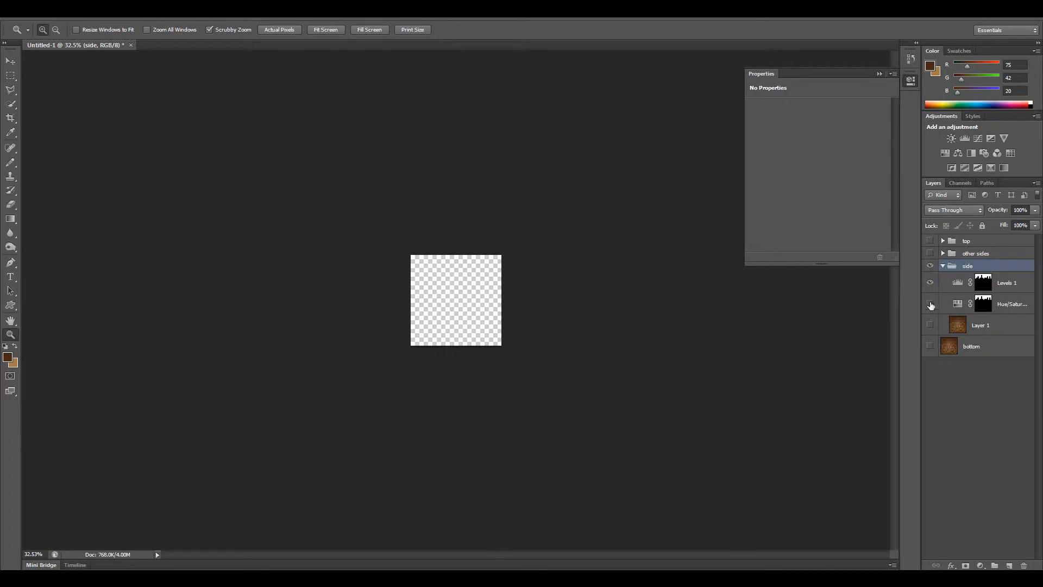
left_click(930, 324)
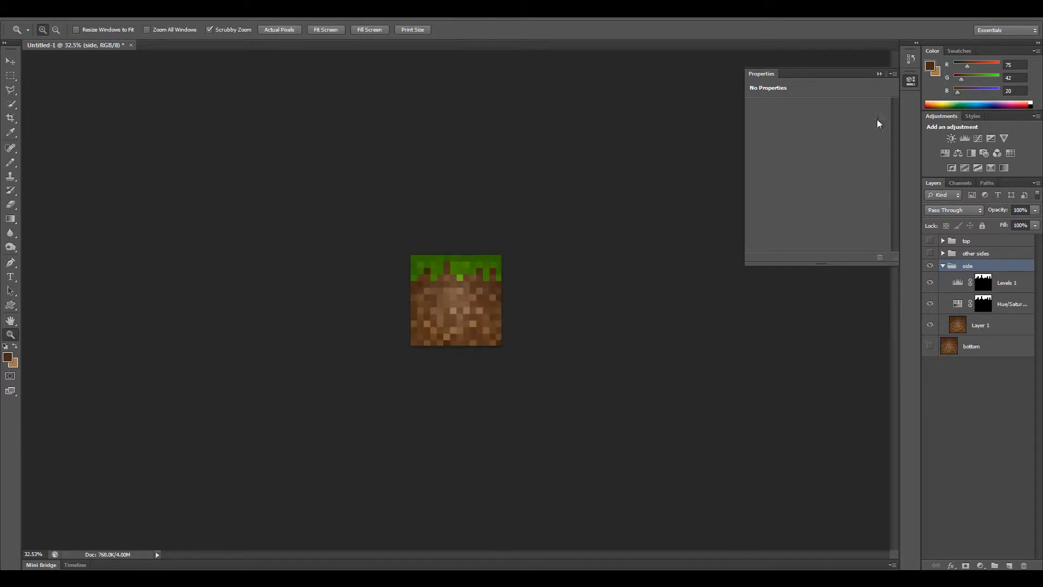
Close the open layer properties, then collapse and hide the "side" group.
left_click(911, 81)
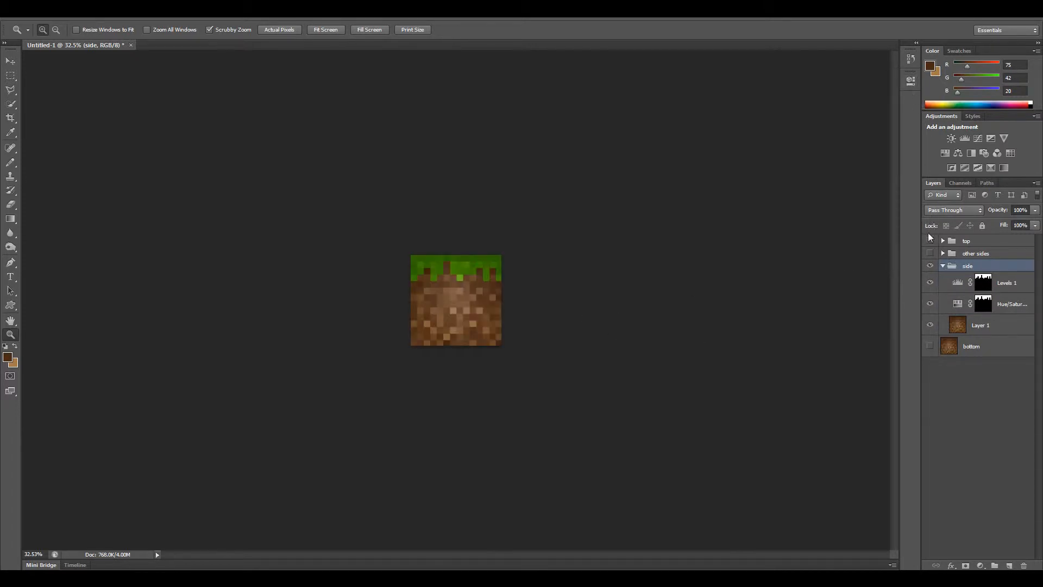
left_click(942, 266)
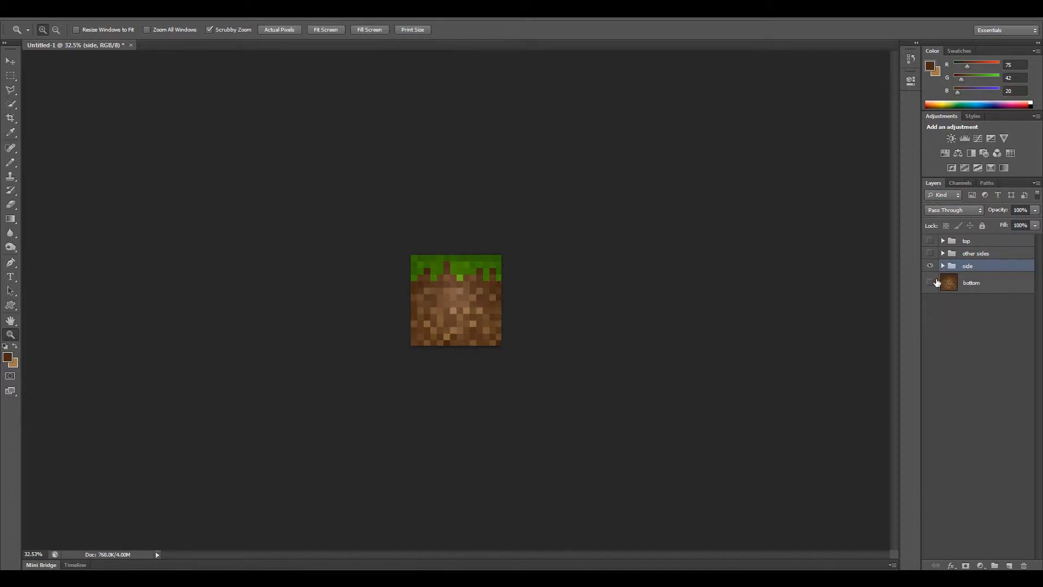
left_click(929, 267)
Try converting the hidden "bottom" layer to a Smart Object and undo the conversion.
left_click(988, 285)
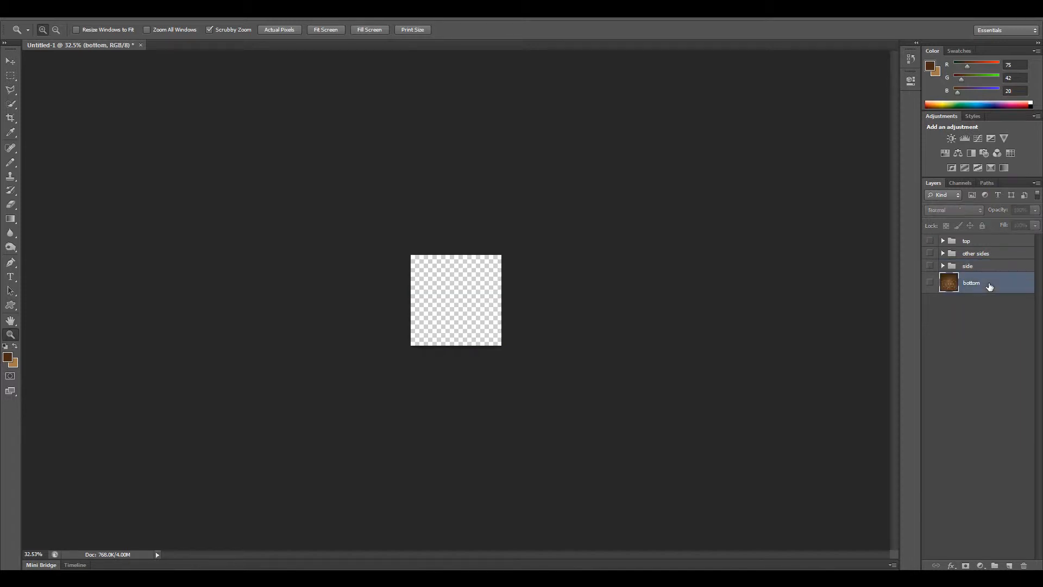
right_click(988, 285)
left_click(915, 224)
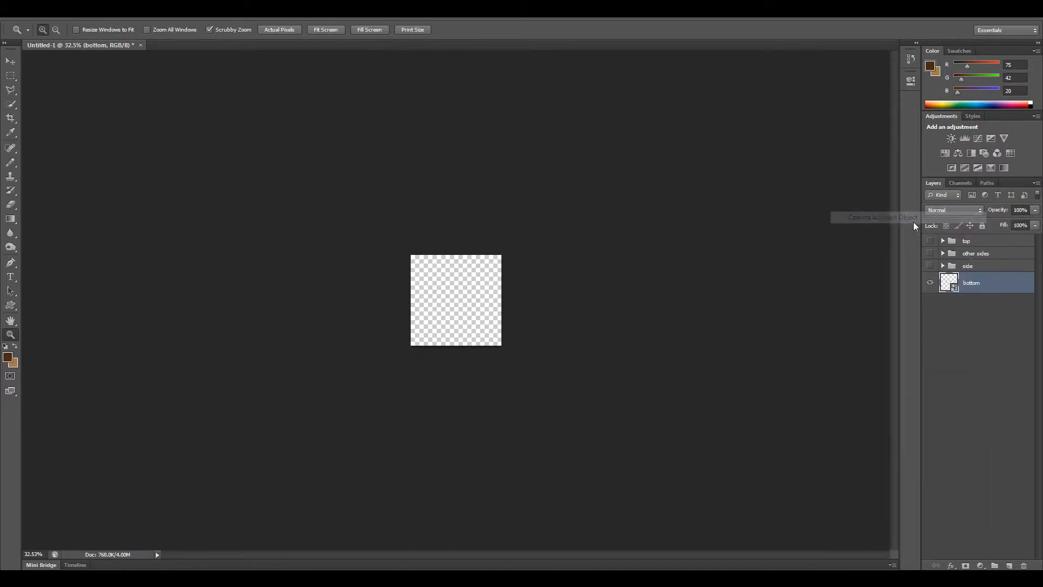
left_click(979, 265)
right_click(979, 266)
key("Escape")
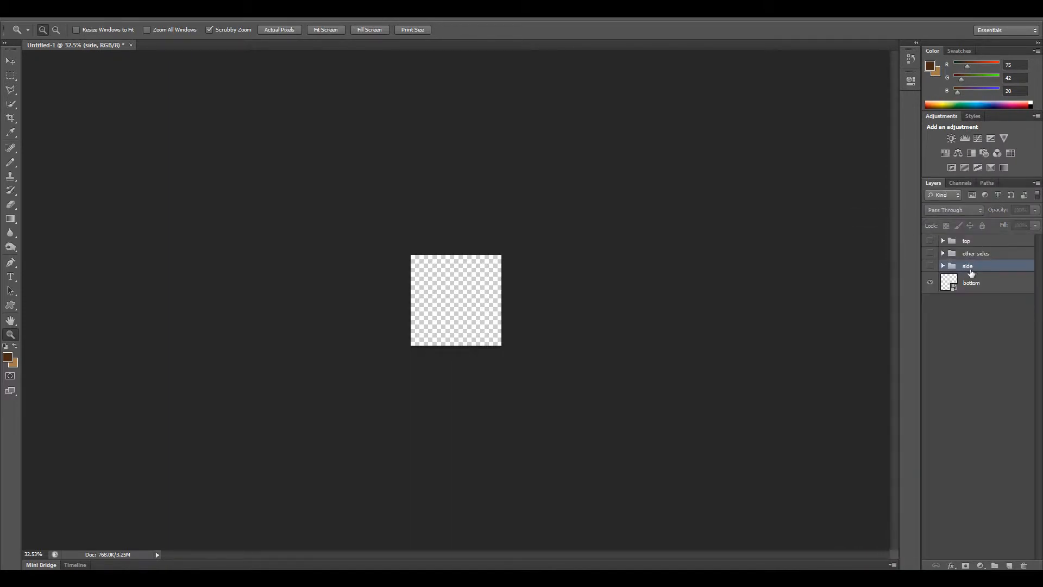
left_click(983, 282)
left_click(930, 283)
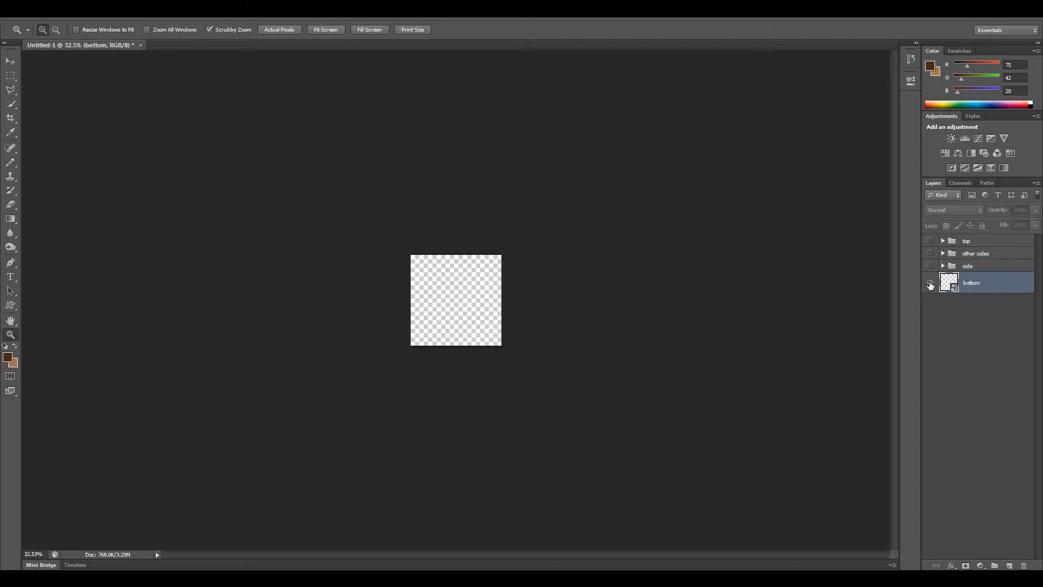
left_click(974, 305)
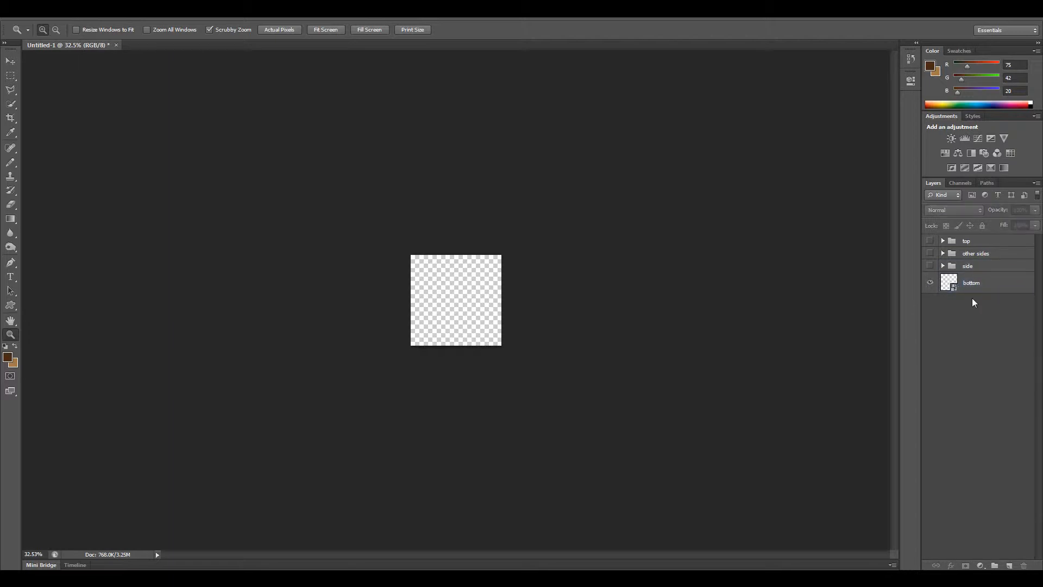
left_click(974, 292)
Make the "bottom" layer visible, convert it to a Smart Object and hide it again.
left_click(930, 282)
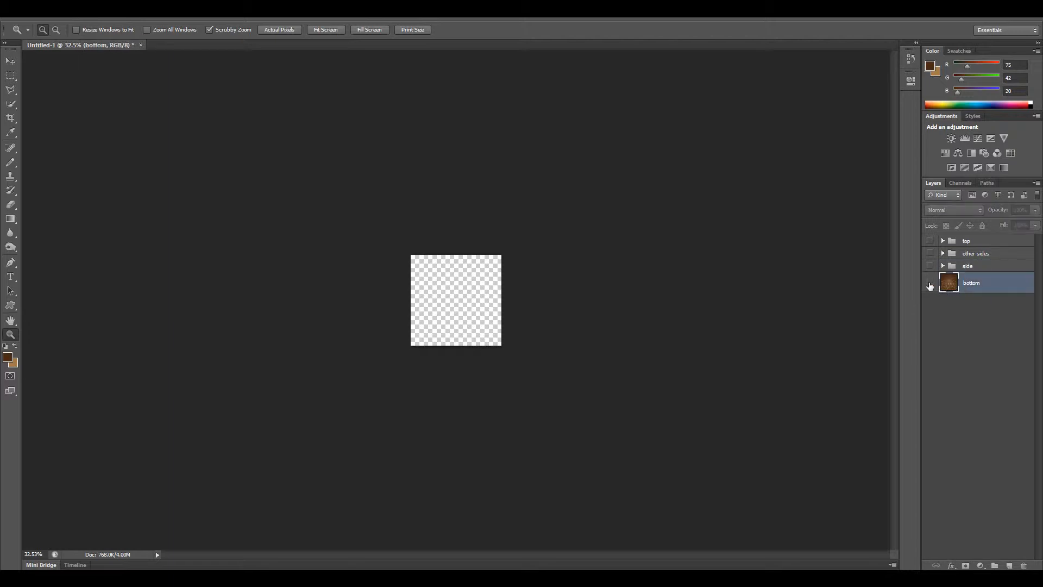
right_click(979, 285)
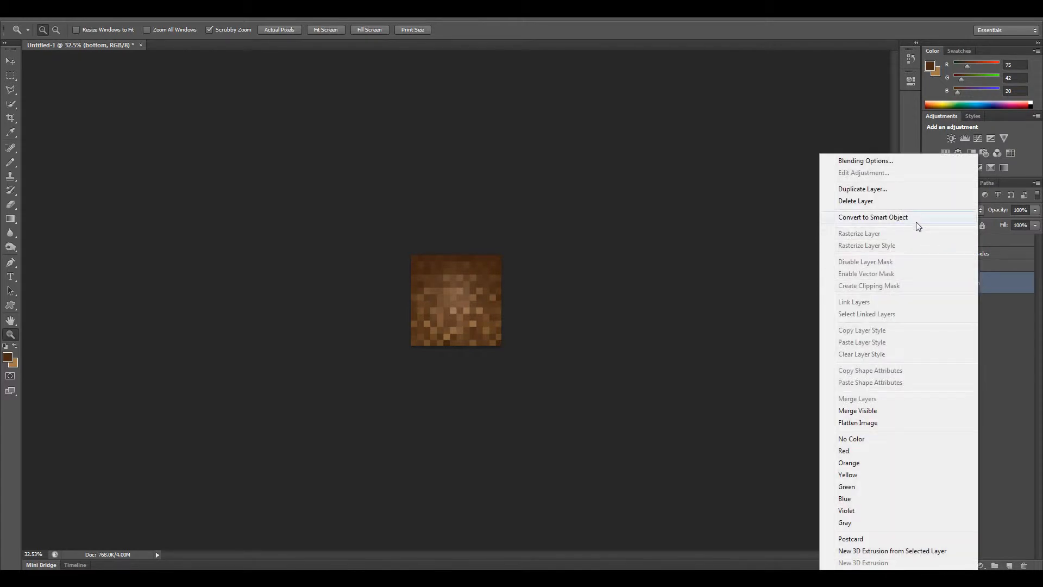
left_click(992, 342)
left_click(961, 297)
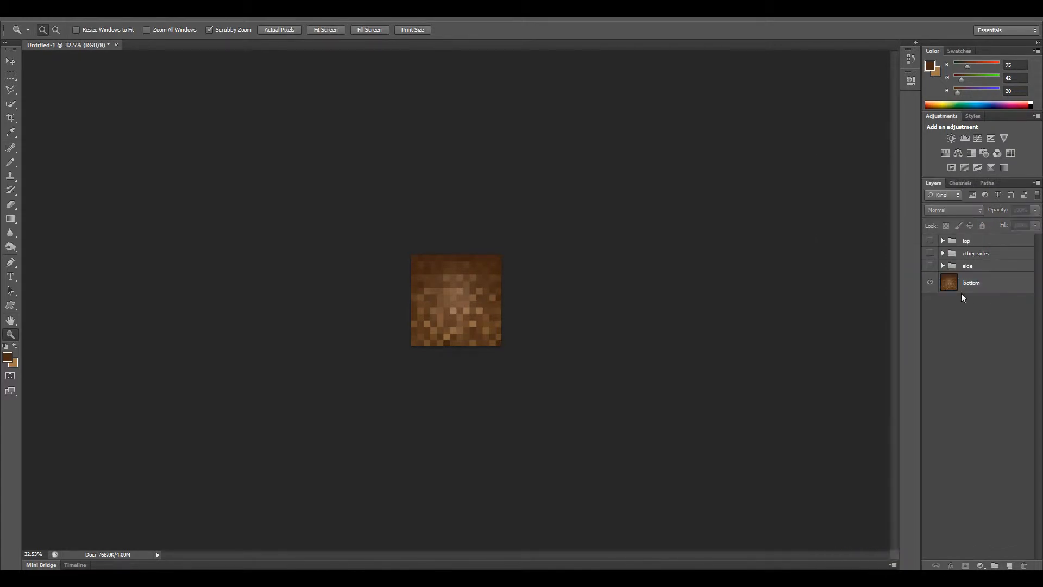
left_click(931, 282)
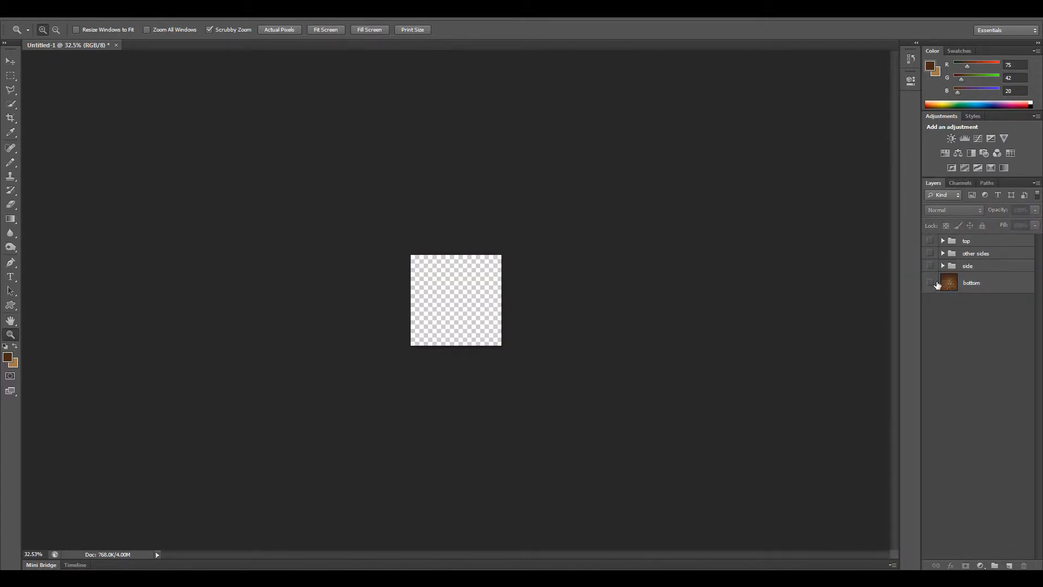
left_click(929, 282)
left_click(975, 285)
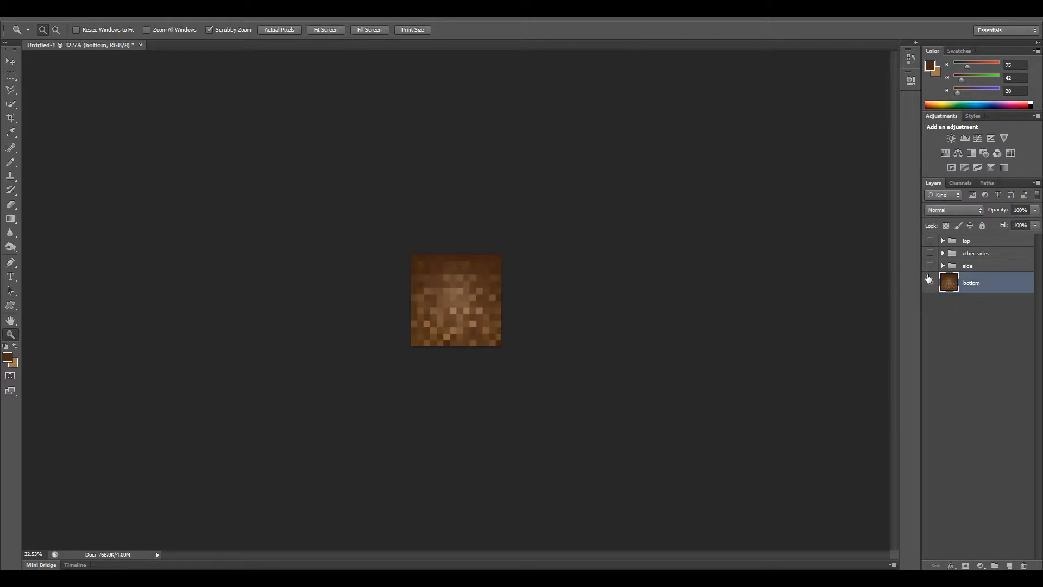
right_click(977, 283)
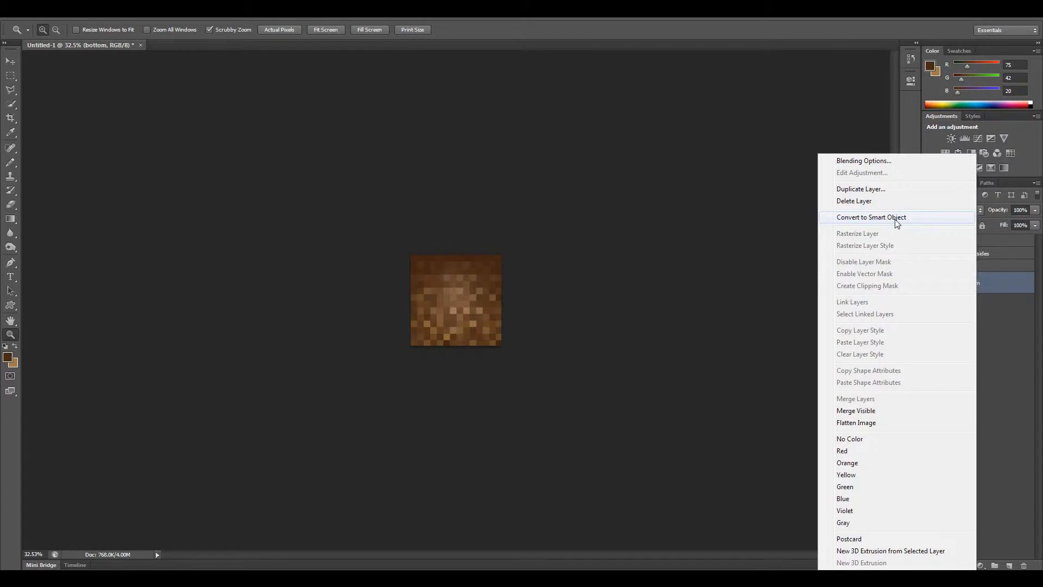
left_click(895, 218)
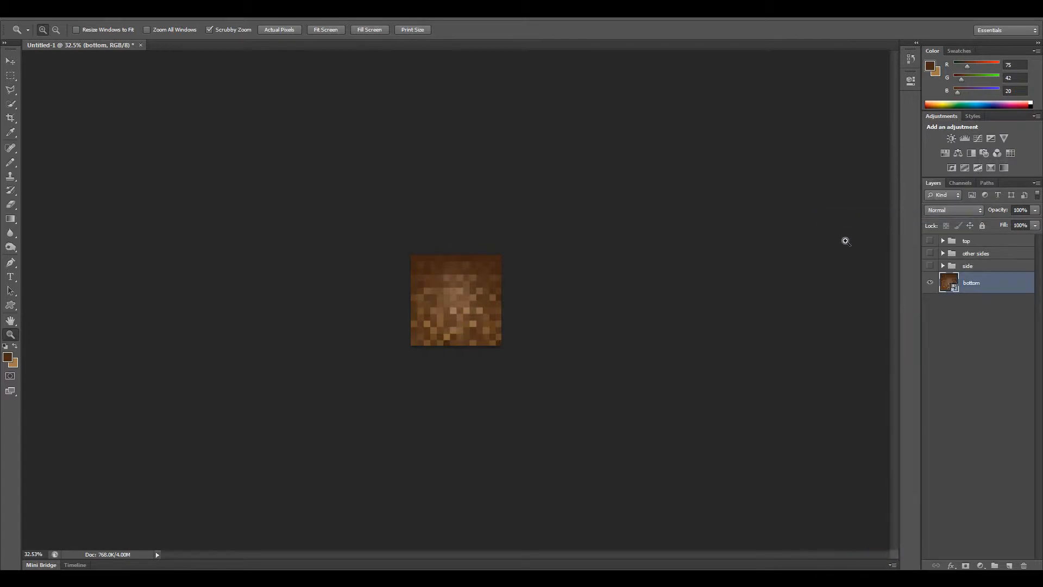
left_click(930, 282)
Show the "side" group, convert it to a Smart Object and hide it again.
left_click(929, 266)
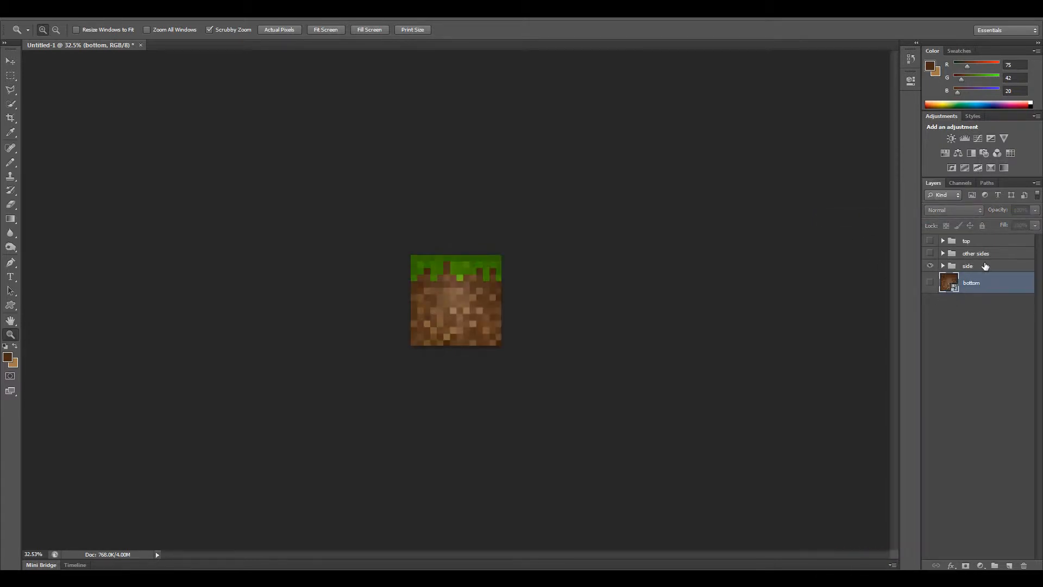
left_click(986, 269)
right_click(983, 269)
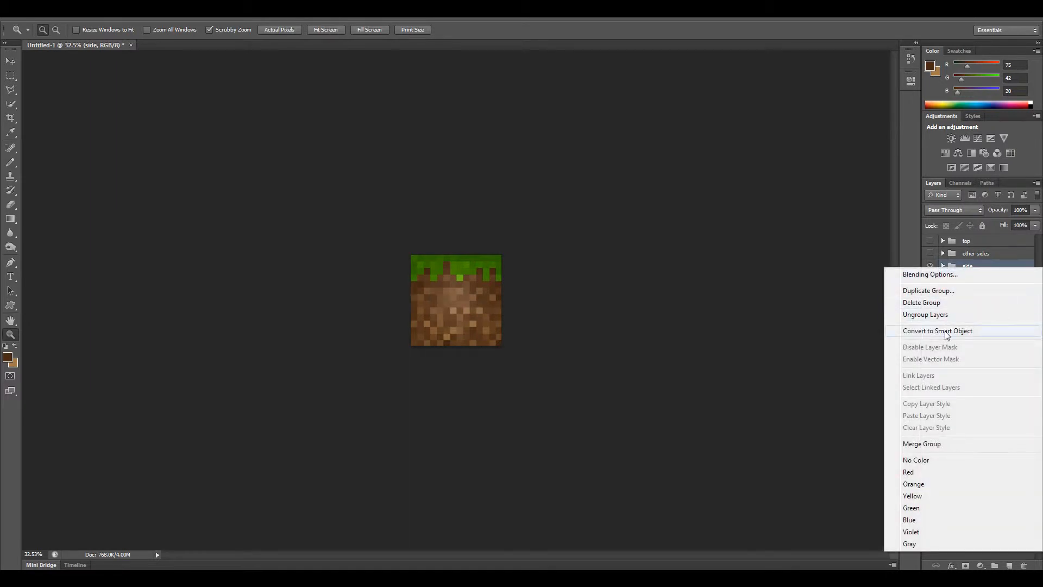
left_click(948, 332)
left_click(930, 270)
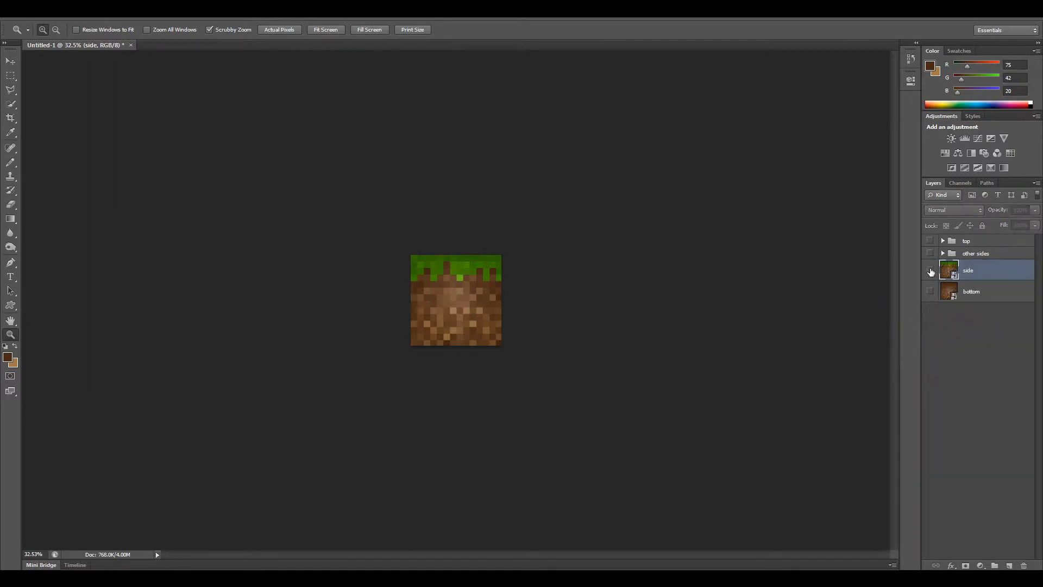
Show the "other sides" group, convert it to a Smart Object and hide it again.
left_click(930, 254)
left_click(977, 253)
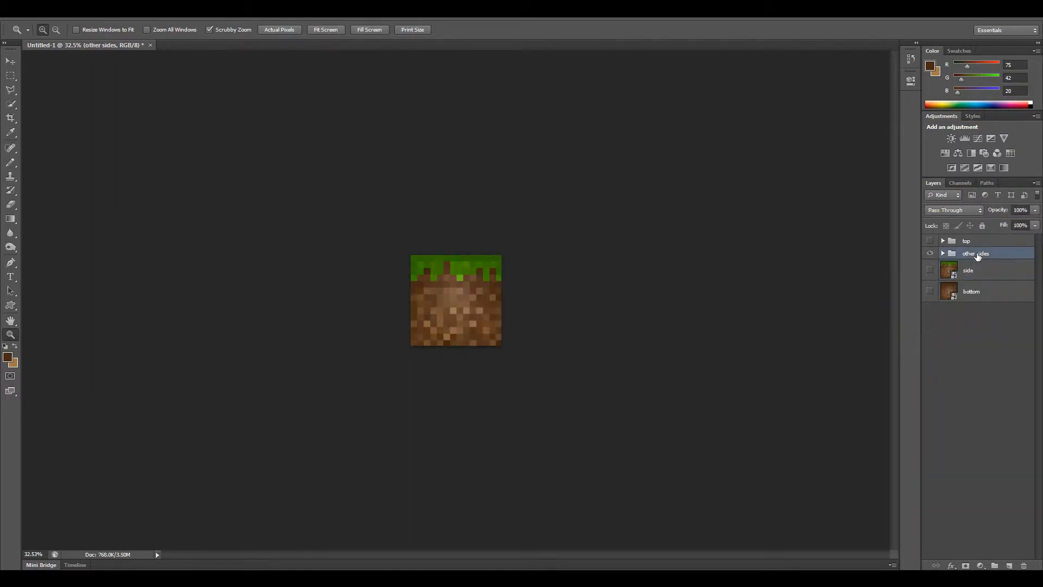
right_click(977, 254)
left_click(939, 318)
left_click(929, 257)
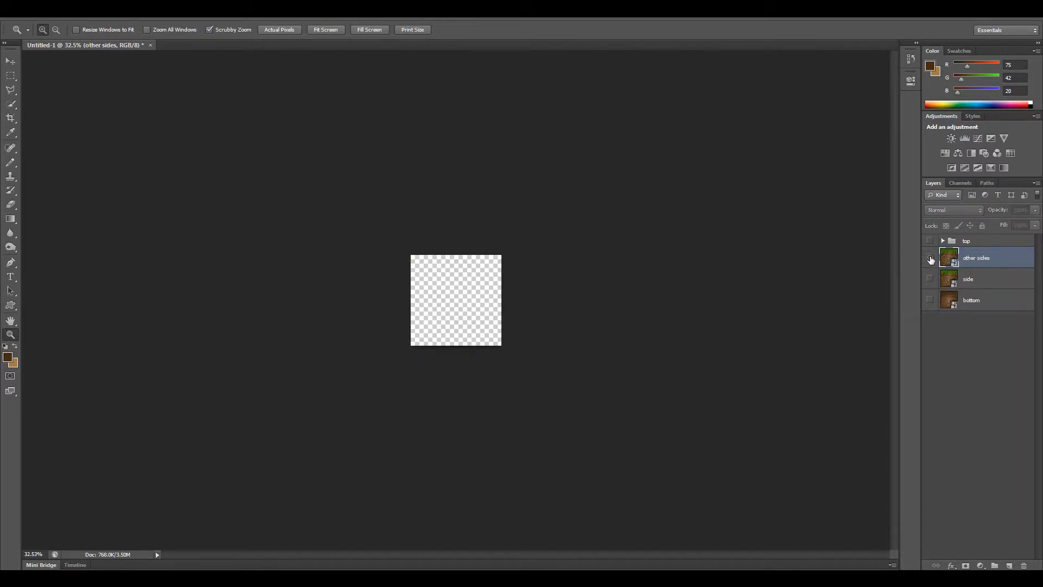
Show the "top" group, convert it to a Smart Object, hide it and deselect all layers.
left_click(929, 241)
left_click(968, 241)
right_click(969, 241)
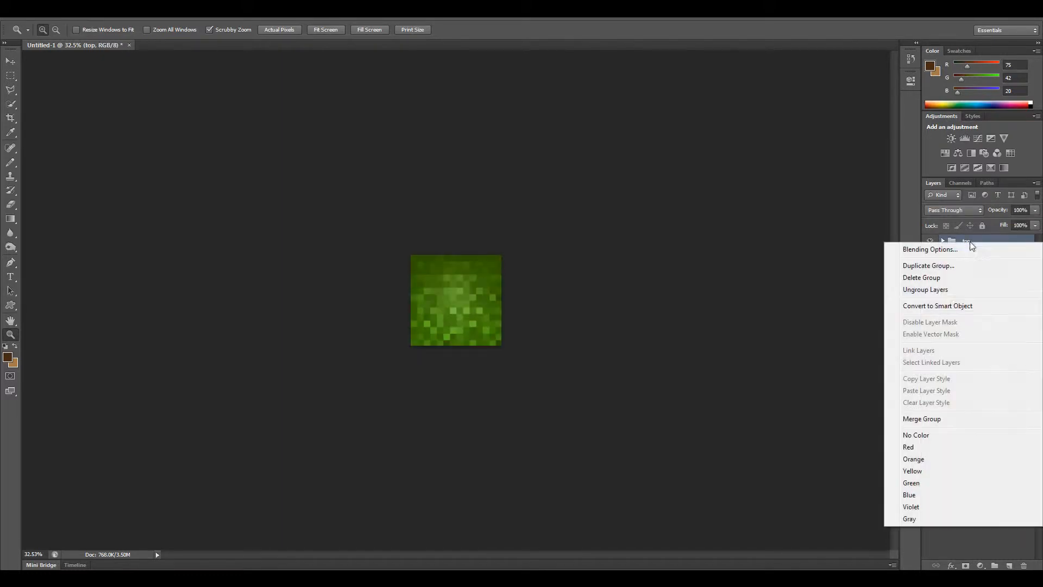
left_click(956, 305)
left_click(930, 245)
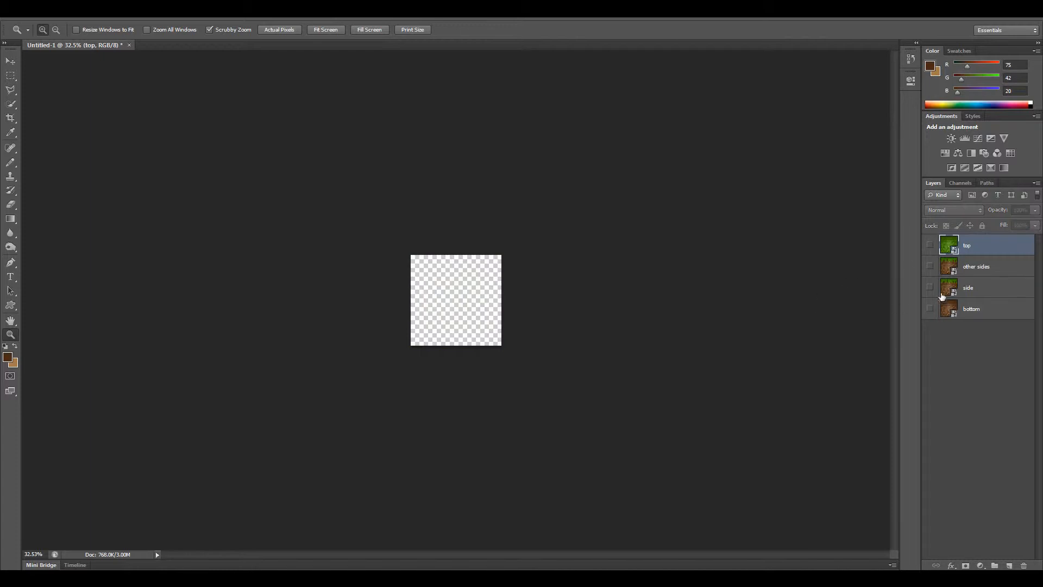
left_click(966, 345)
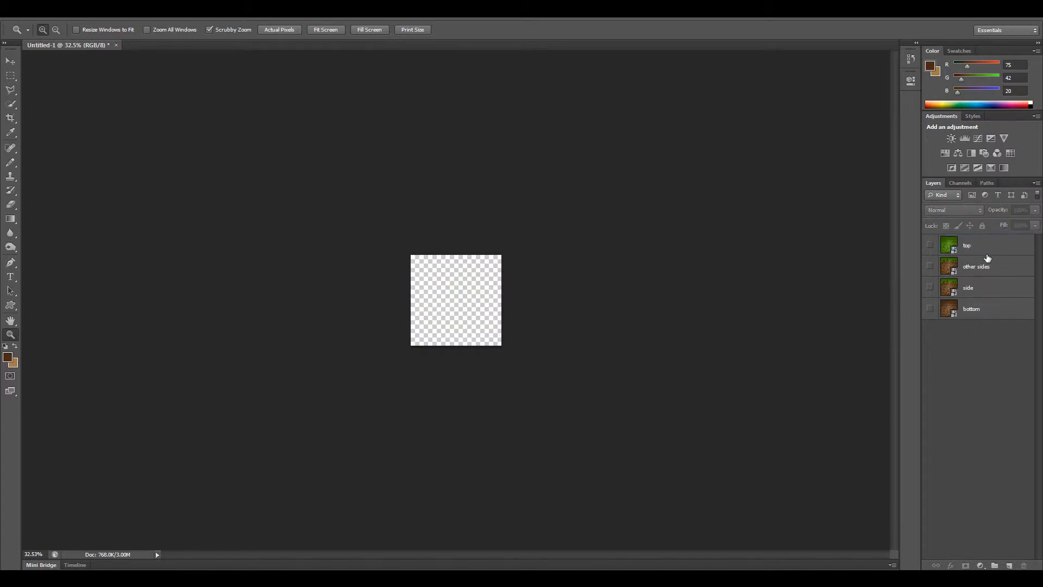
Select and show the "side" layer, and switch to the 3D workspace.
left_click(990, 293)
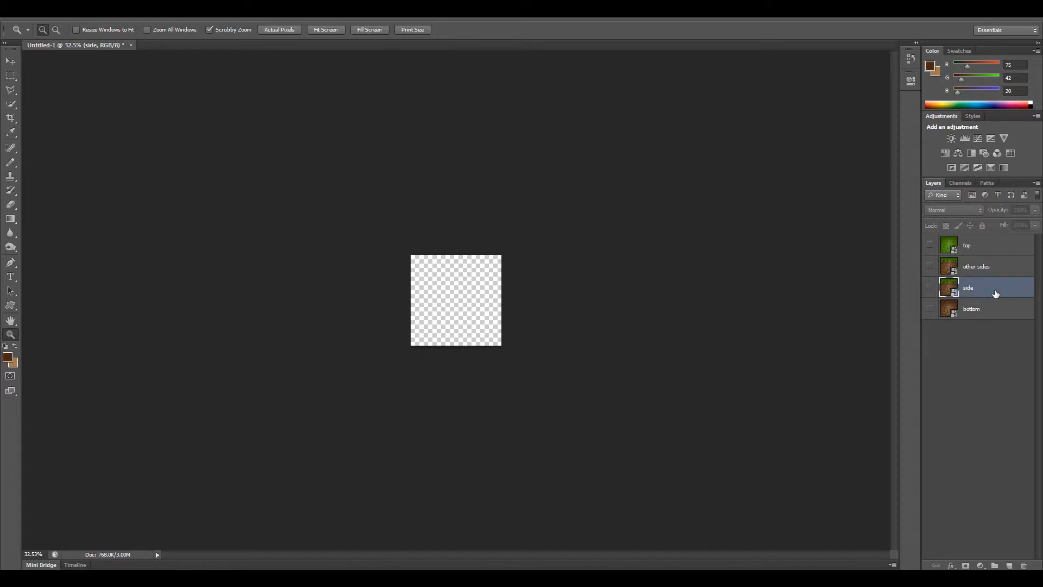
left_click(929, 287)
left_click_drag(485, 305, 715, 258)
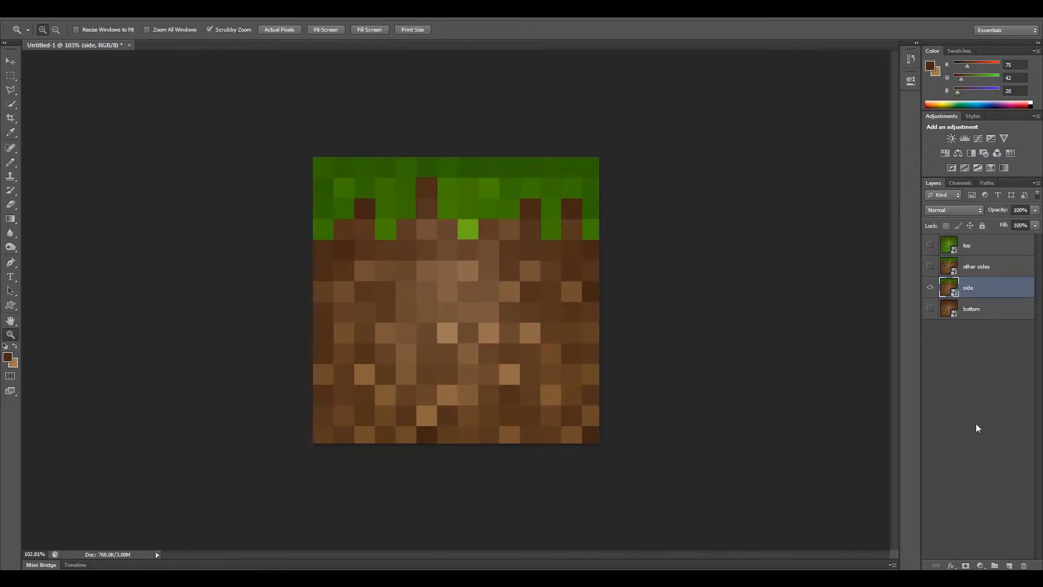
left_click(1008, 30)
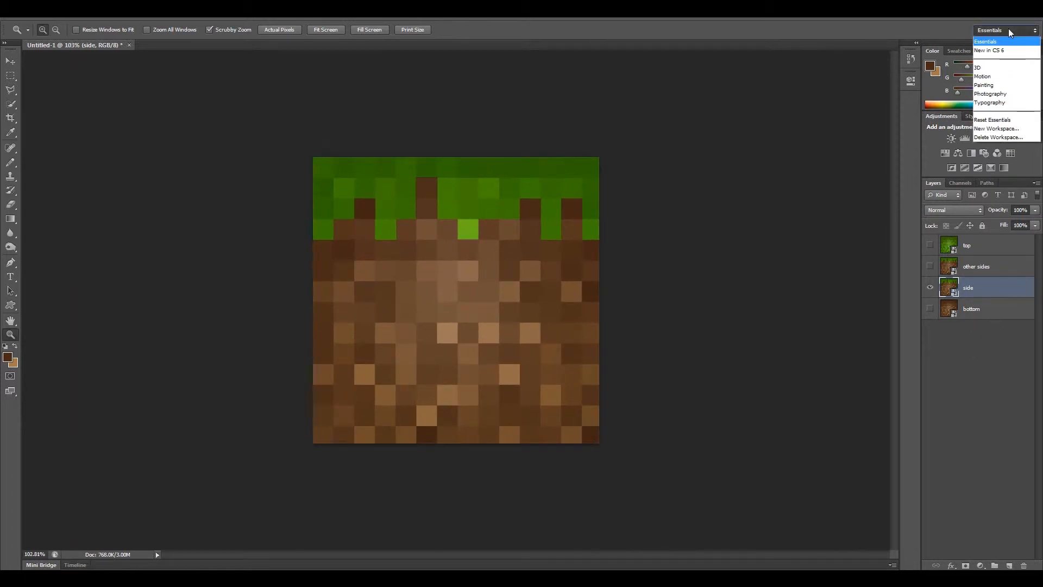
left_click(982, 68)
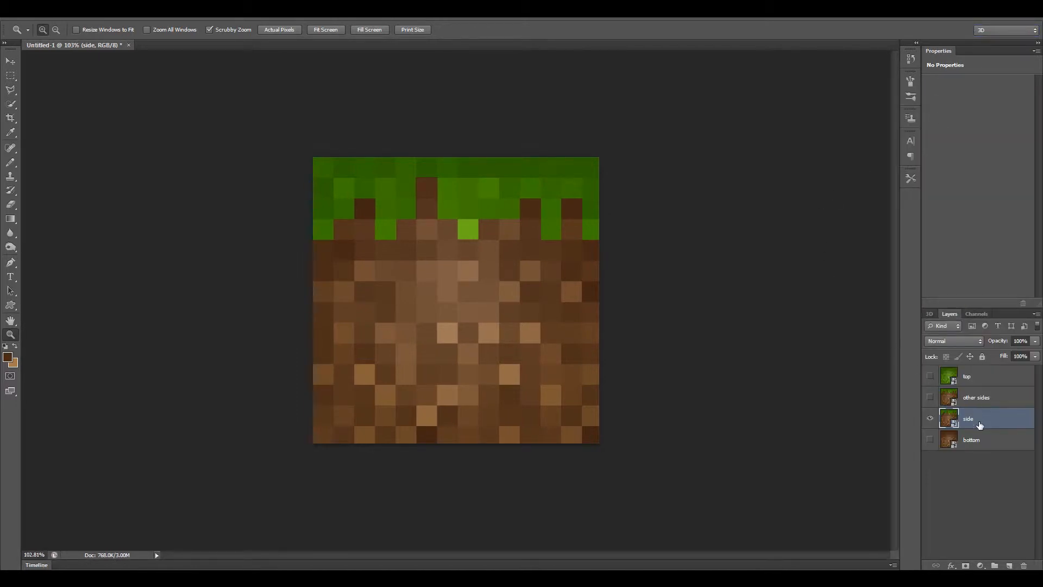
Create a 3D object from the selected "side" layer using the Cube mesh preset.
left_click(930, 314)
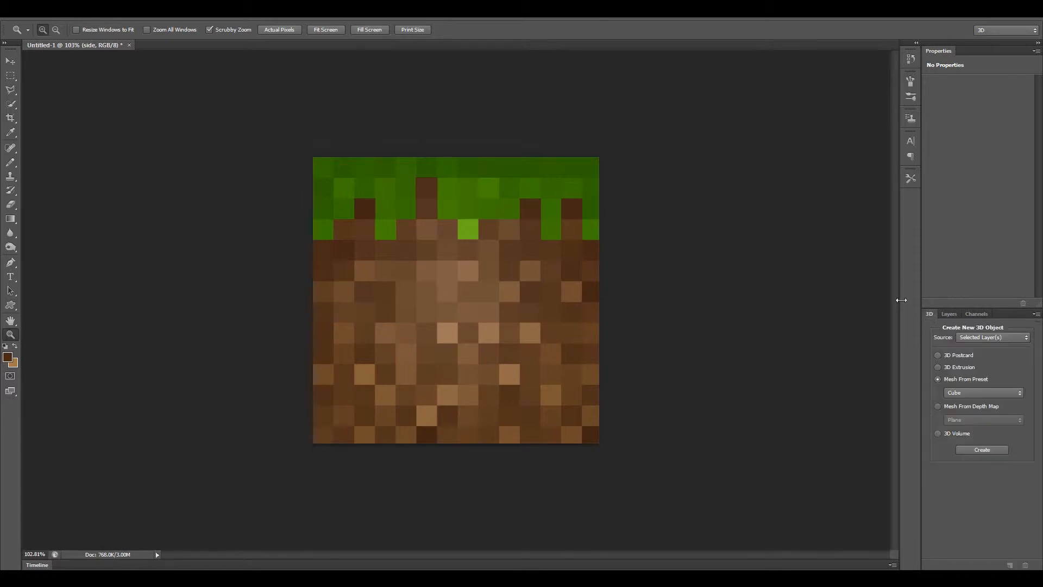
left_click(970, 390)
left_click(956, 406)
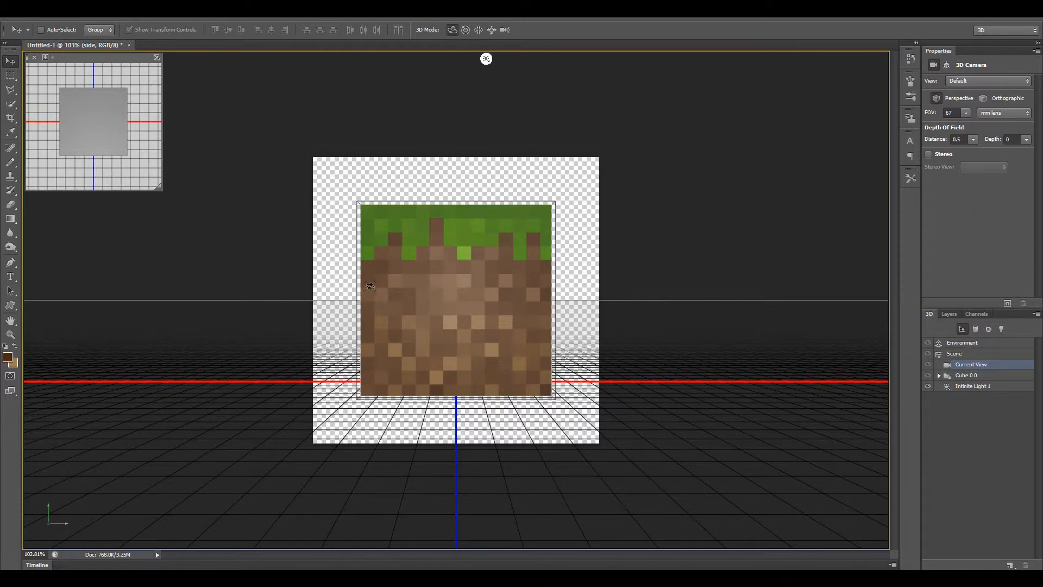
Orbit the 3D camera around the cube to inspect its faces and restore the default front view.
left_click_drag(369, 286, 319, 242)
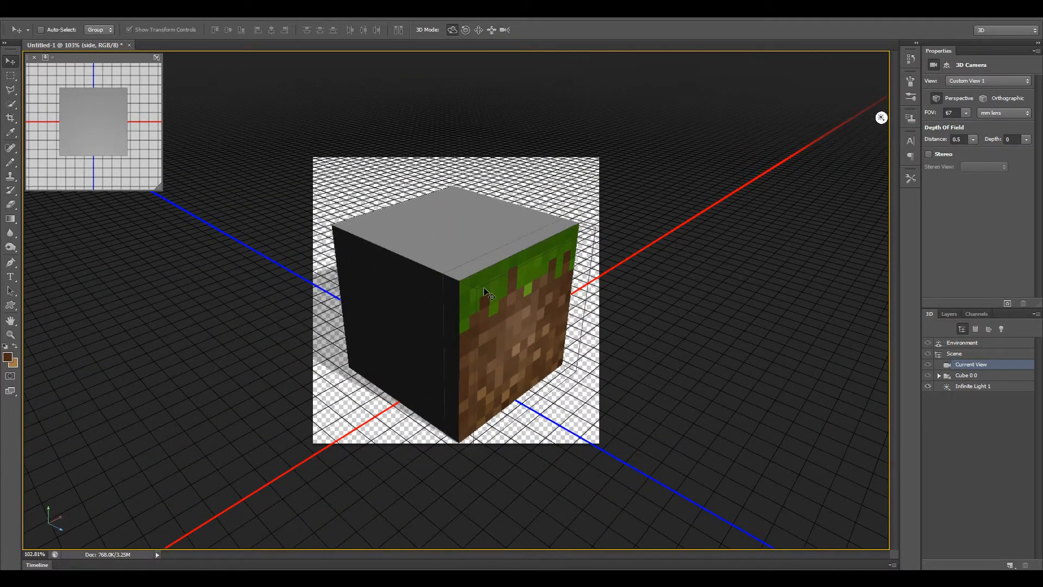
key("ctrl+z")
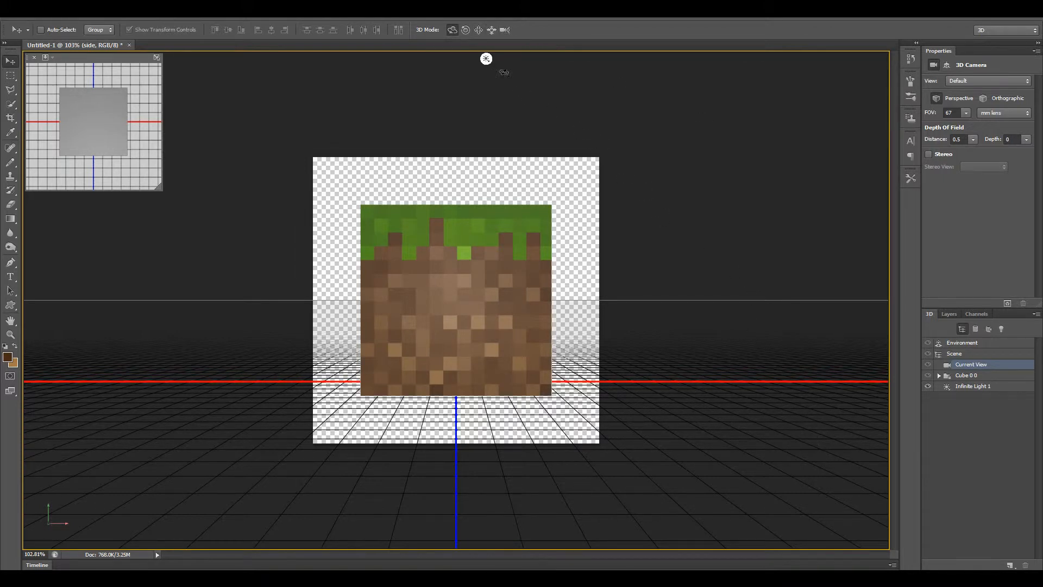
left_click(451, 29)
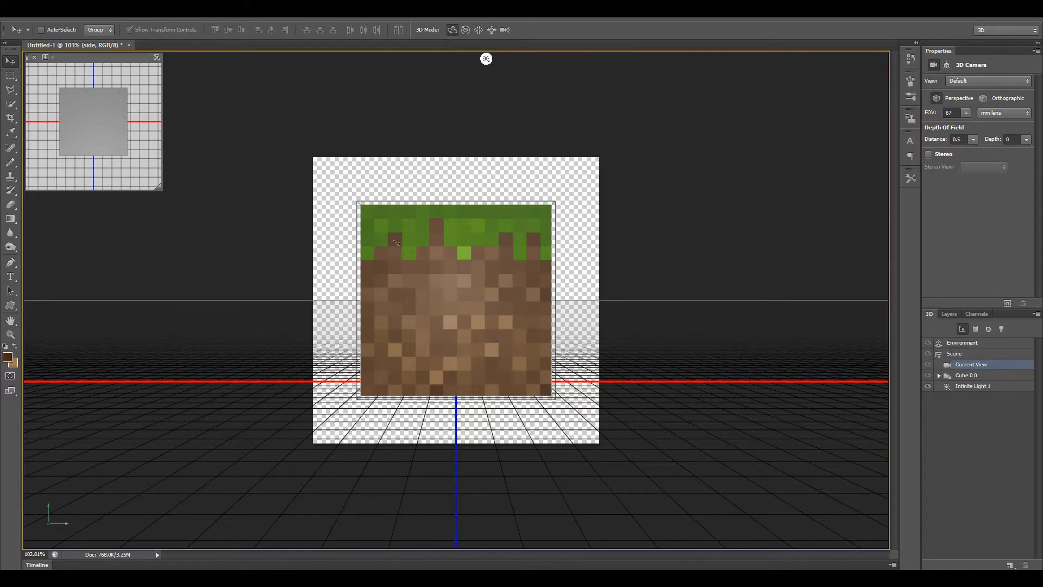
left_click_drag(398, 243, 493, 326)
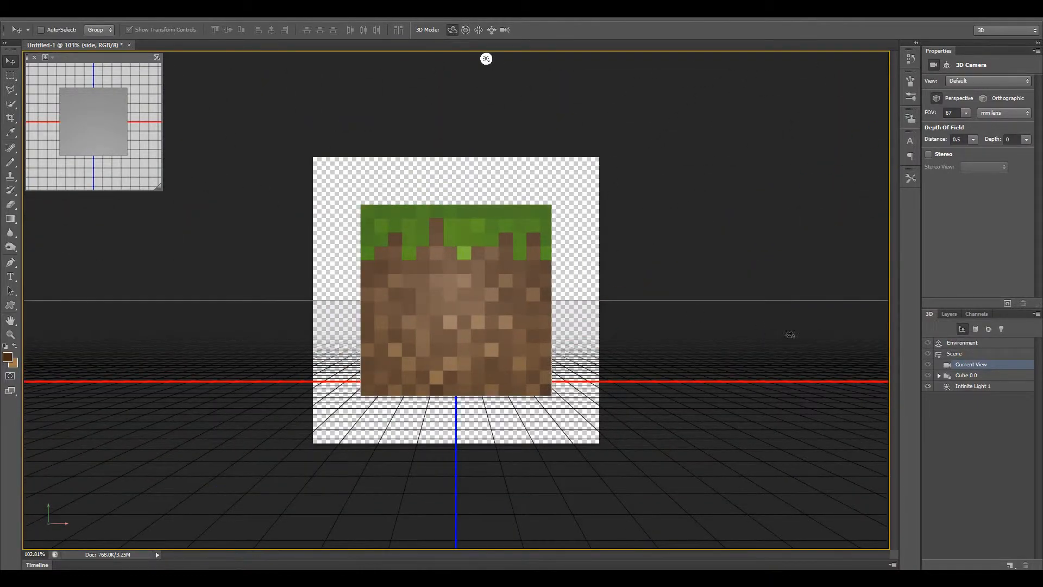
Try rotating the cube mesh itself about 78° around its Y axis, undo it and reselect the current camera view.
left_click(972, 377)
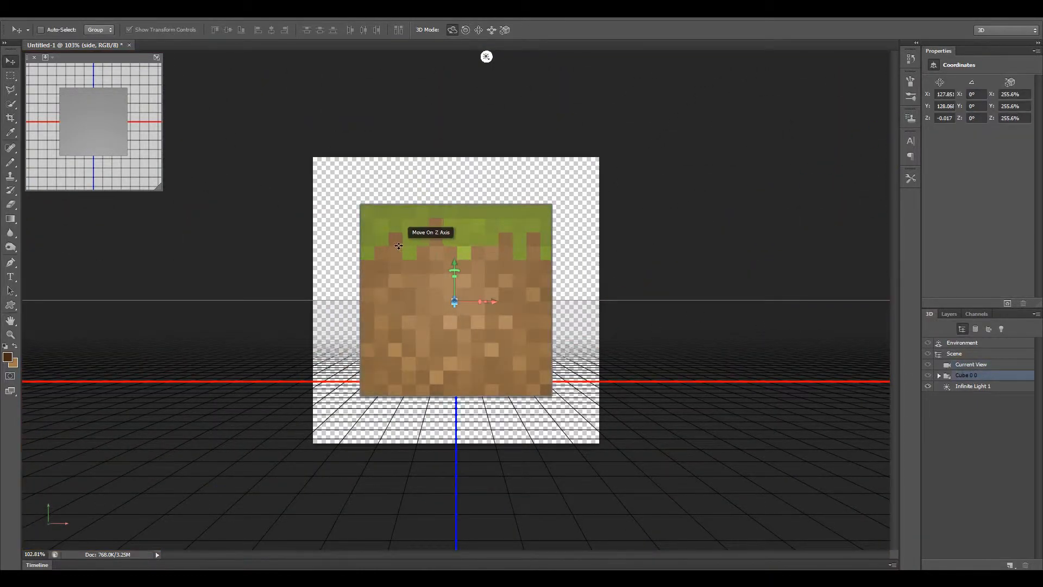
left_click_drag(340, 221, 513, 222)
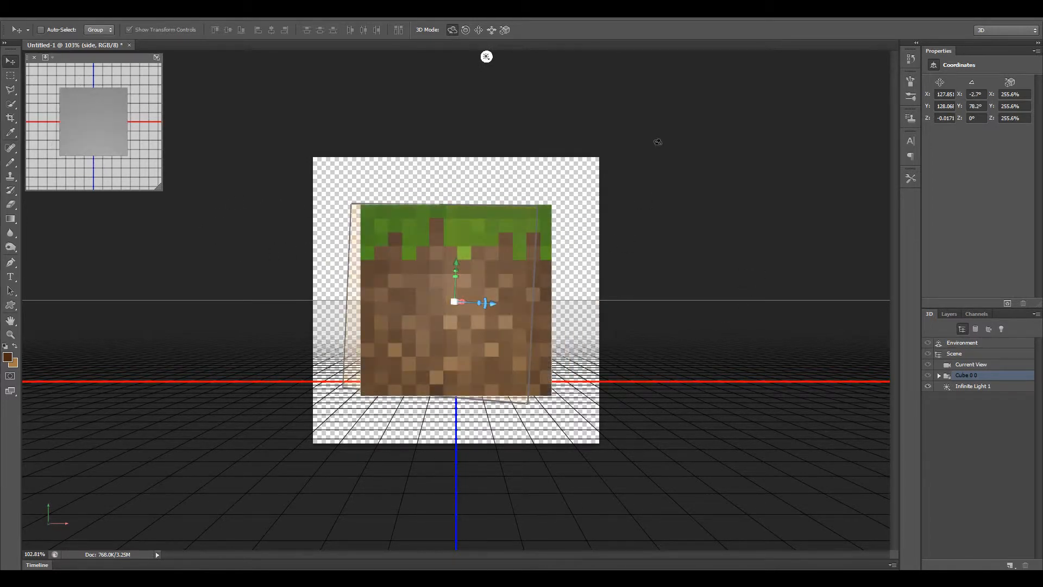
left_click(968, 363)
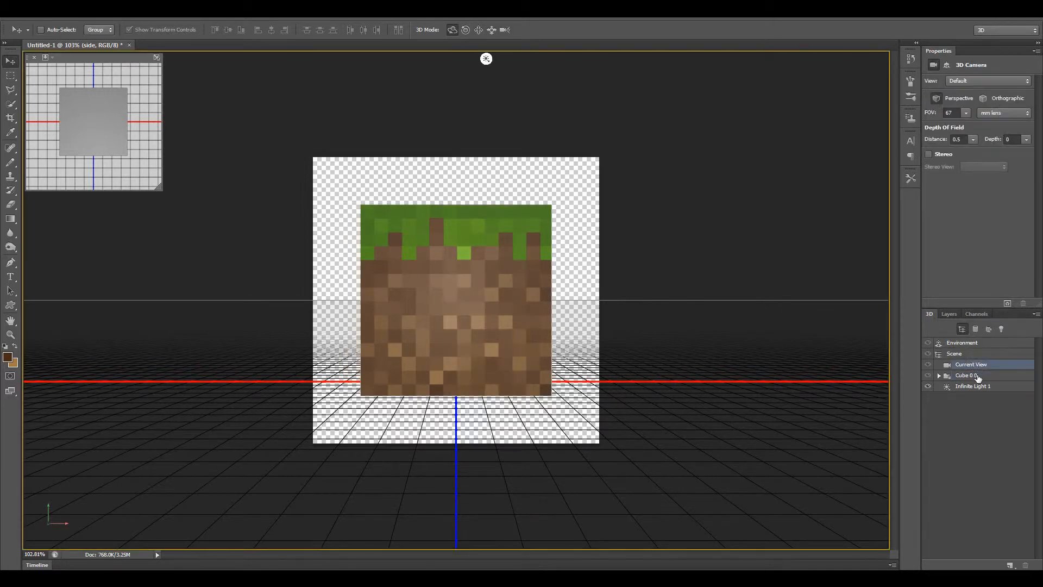
Select the cube mesh in the 3D scene and rotate it to about -14.7° X, -34.9° Y and -0.9° Z.
left_click(966, 375)
left_click(978, 365)
left_click(977, 386)
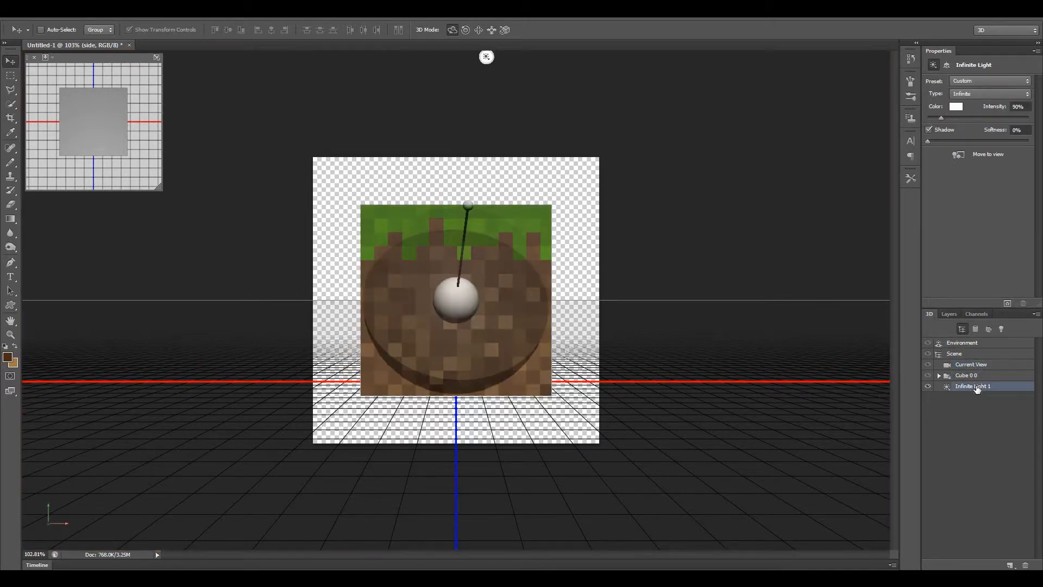
left_click(967, 374)
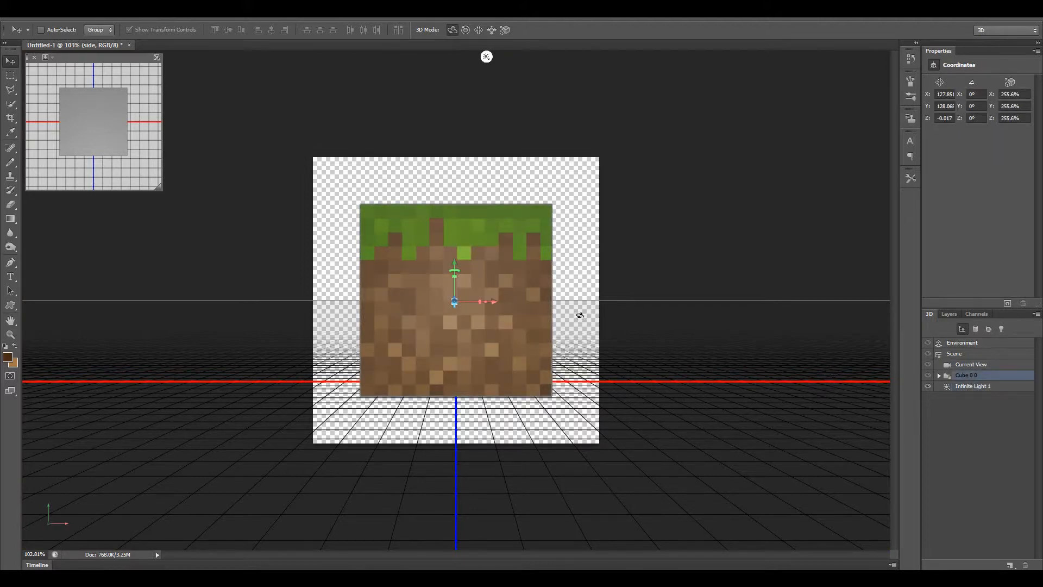
left_click_drag(335, 221, 656, 234)
left_click_drag(364, 278, 419, 275)
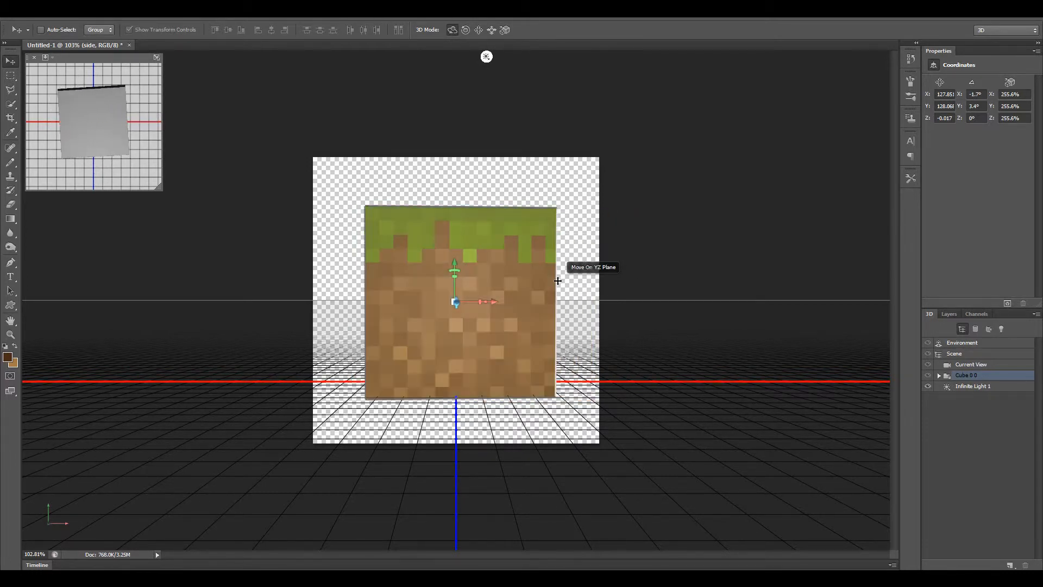
left_click_drag(555, 280, 289, 297)
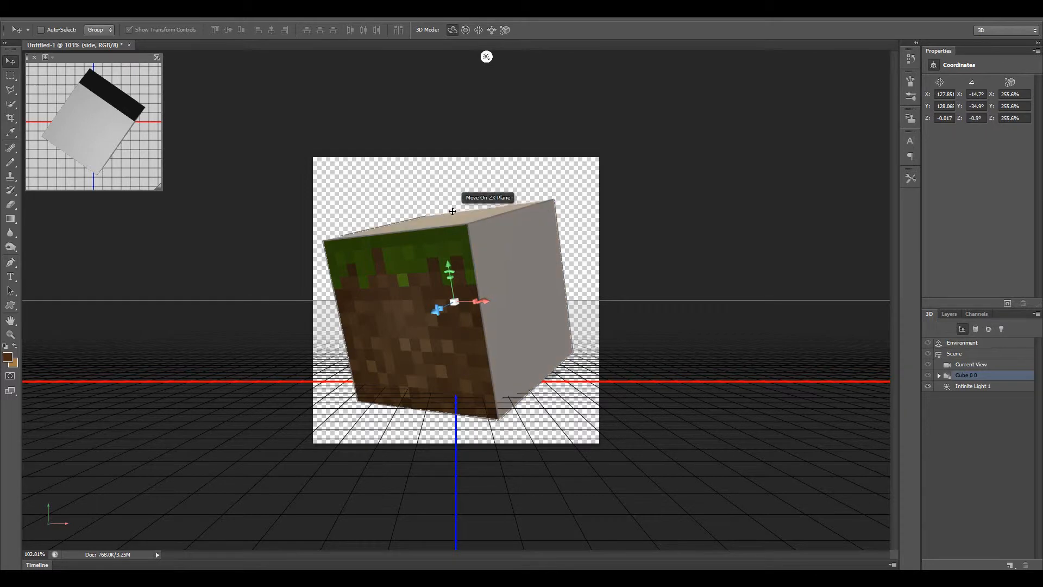
mouse_move(438, 307)
left_mouse_down()
mouse_move(456, 298)
mouse_move(437, 313)
left_mouse_up()
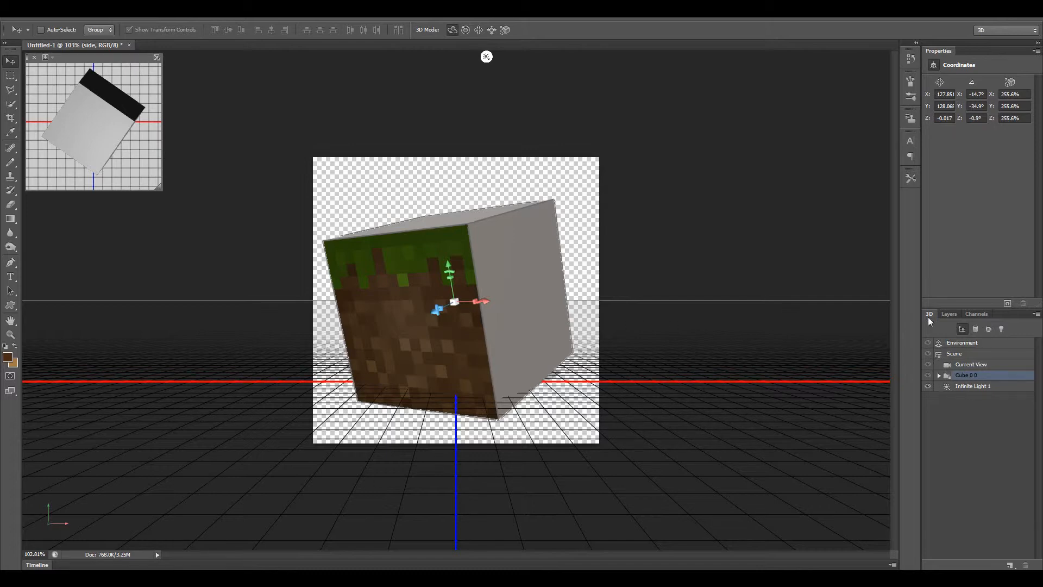
Examine the cube's individual face meshes and their materials in the 3D scene list, and reselect the whole cube.
left_click(936, 375)
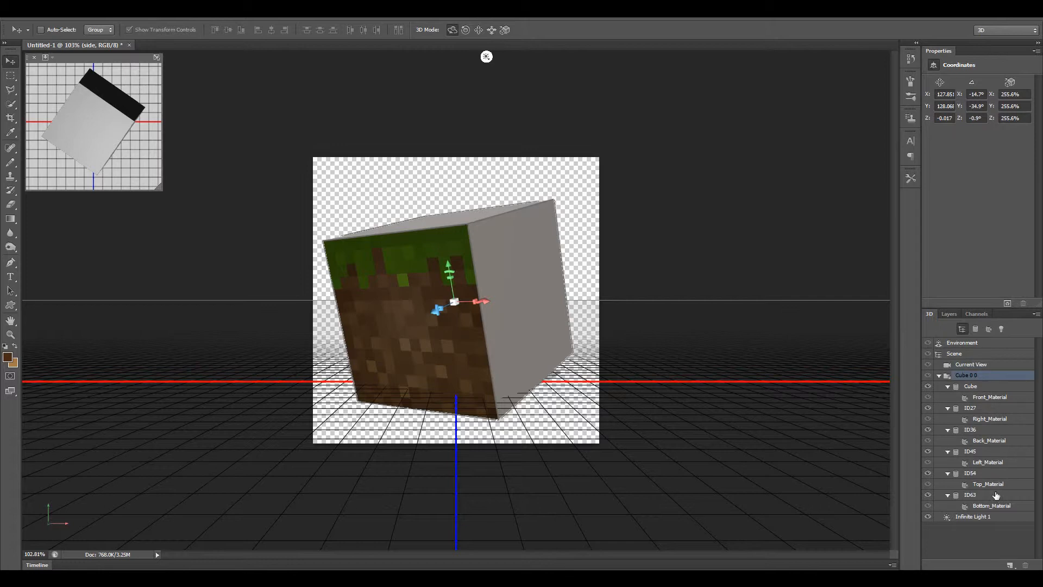
left_click(971, 429)
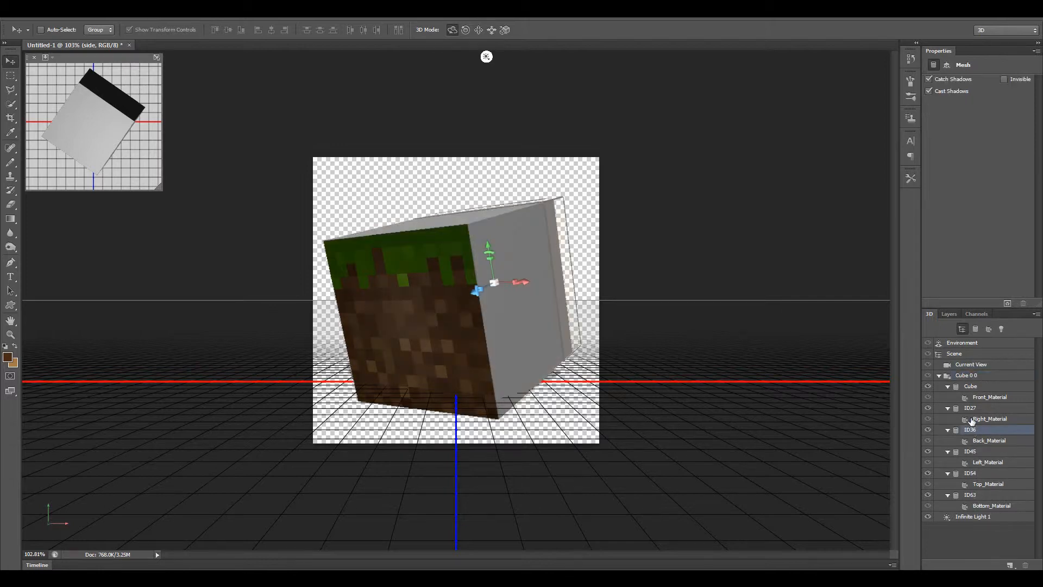
left_click(972, 409)
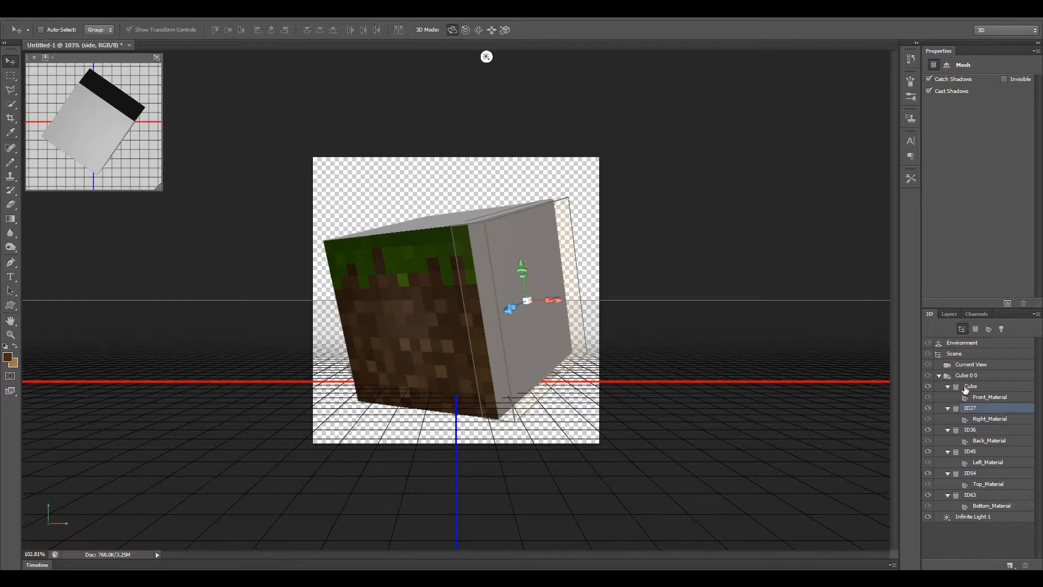
left_click(970, 386)
left_click(964, 375)
left_click(940, 376)
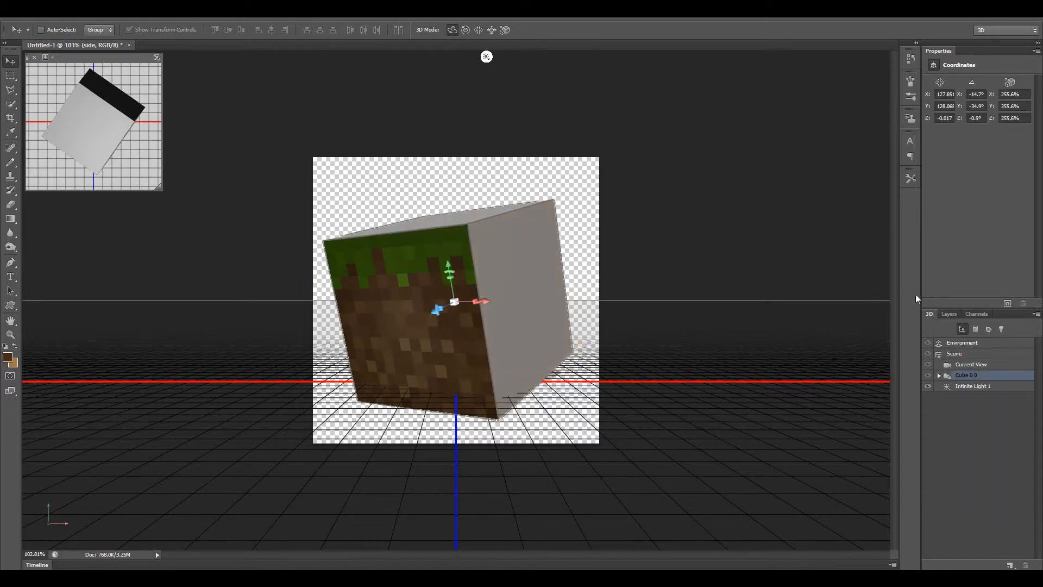
Open the Front_Material texture of the "side" layer, copy its entire image and close the texture document.
left_click(948, 315)
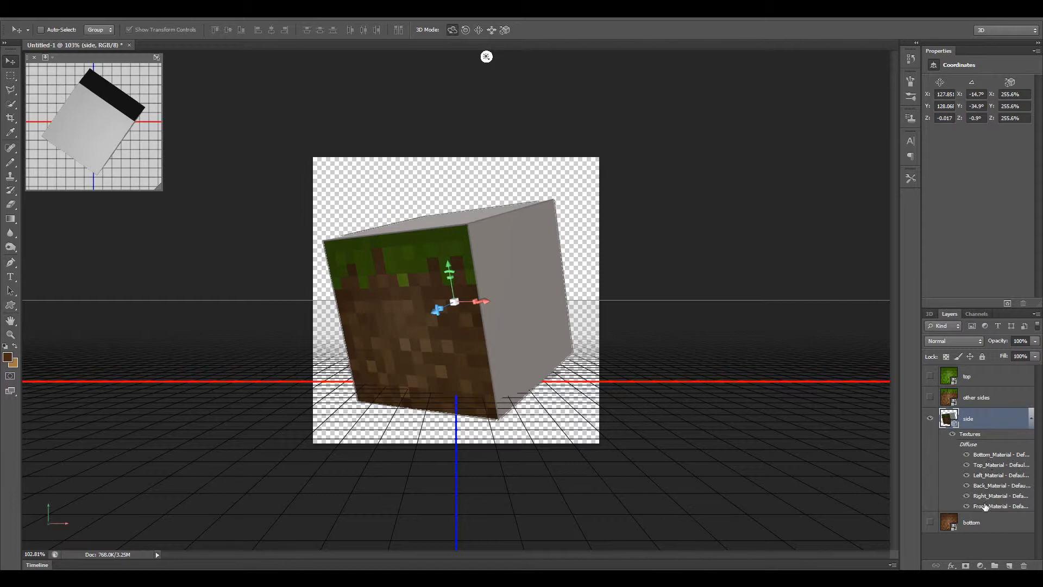
mouse_move(985, 508)
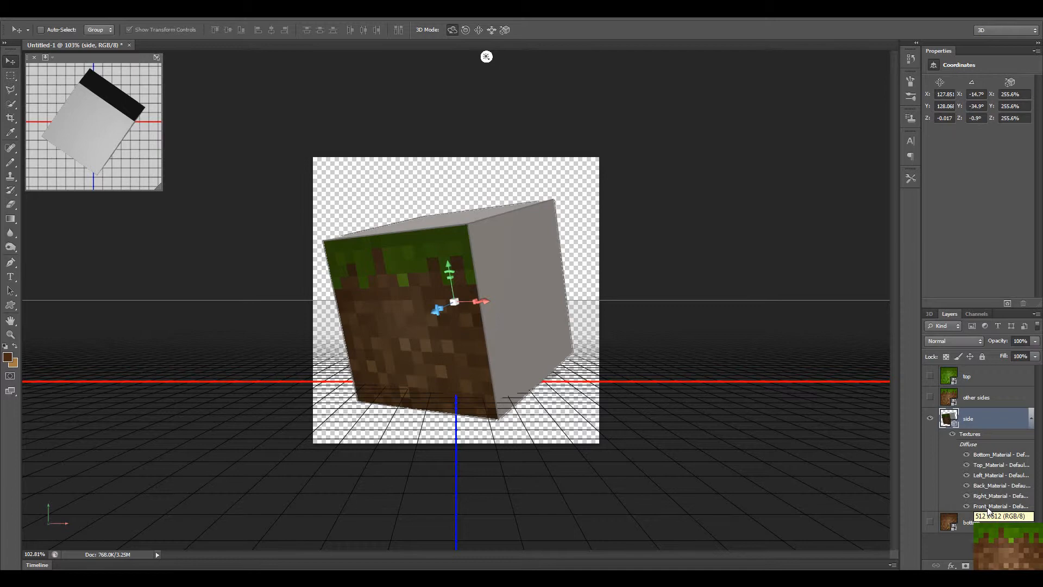
double_click(989, 509)
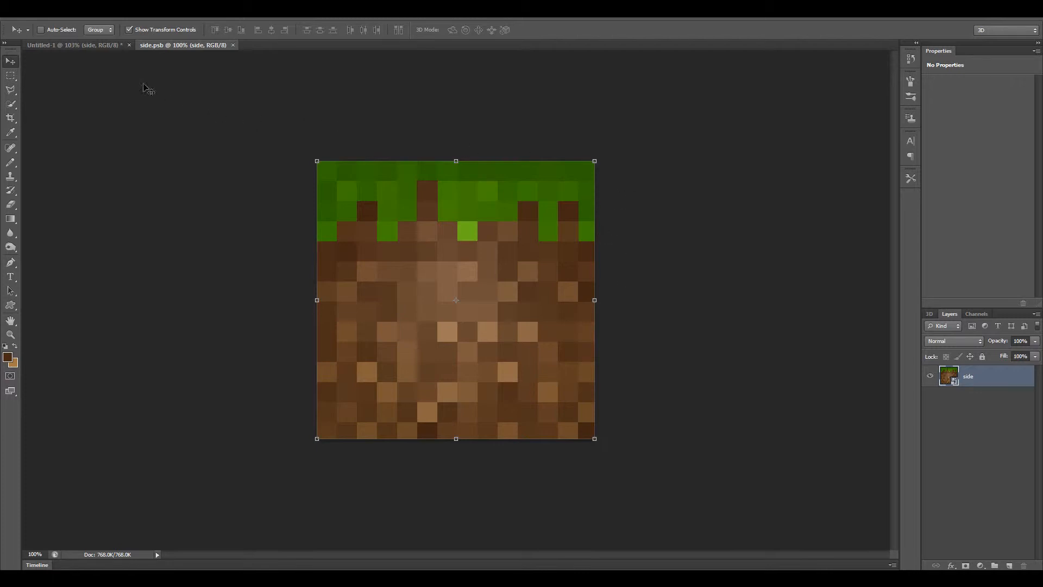
key("ctrl+a")
left_click(233, 45)
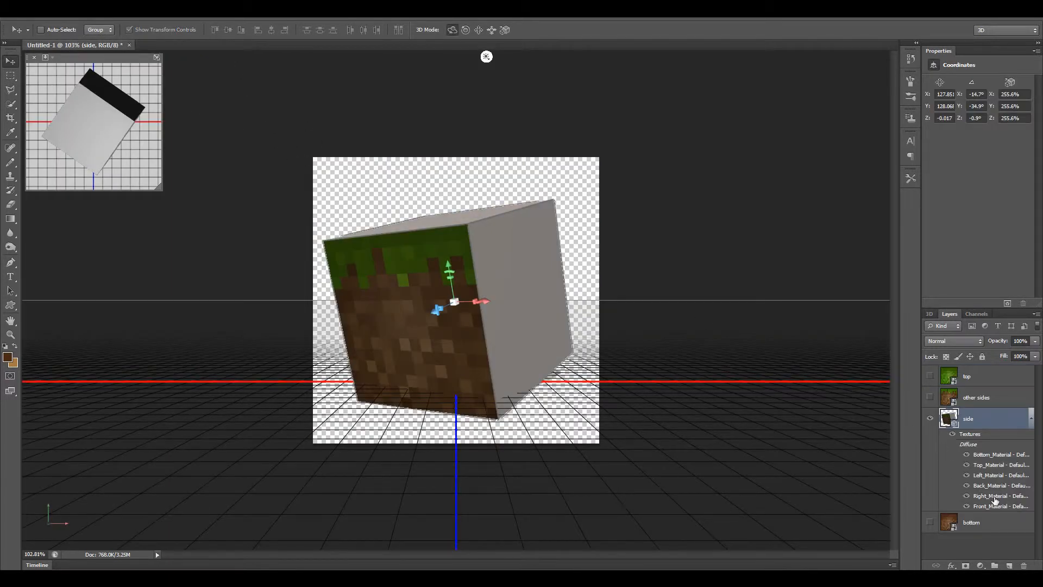
Paste the copied side texture into the cube's Right_Material texture, and save and close it.
mouse_move(995, 500)
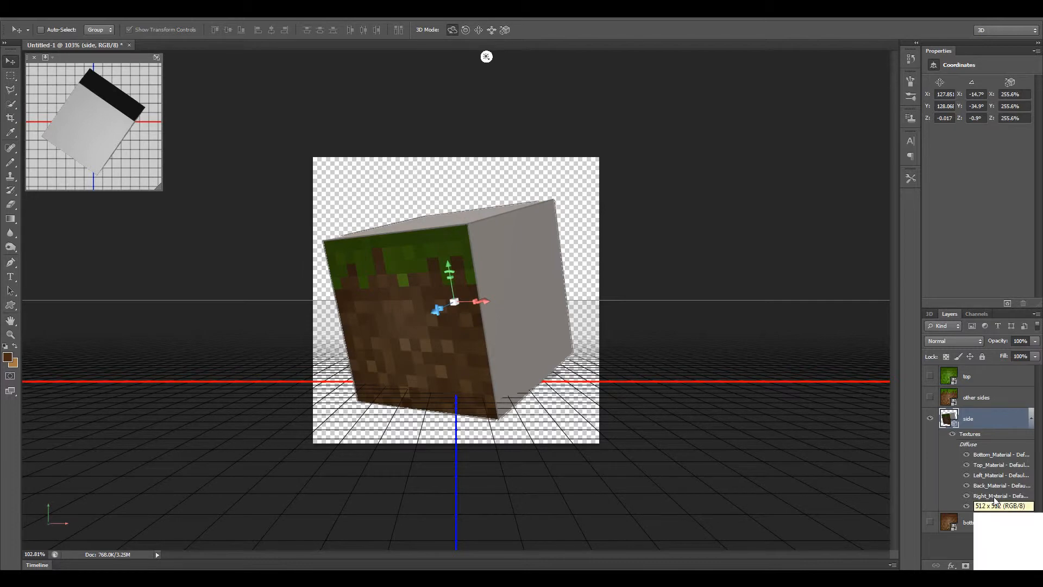
double_click(994, 497)
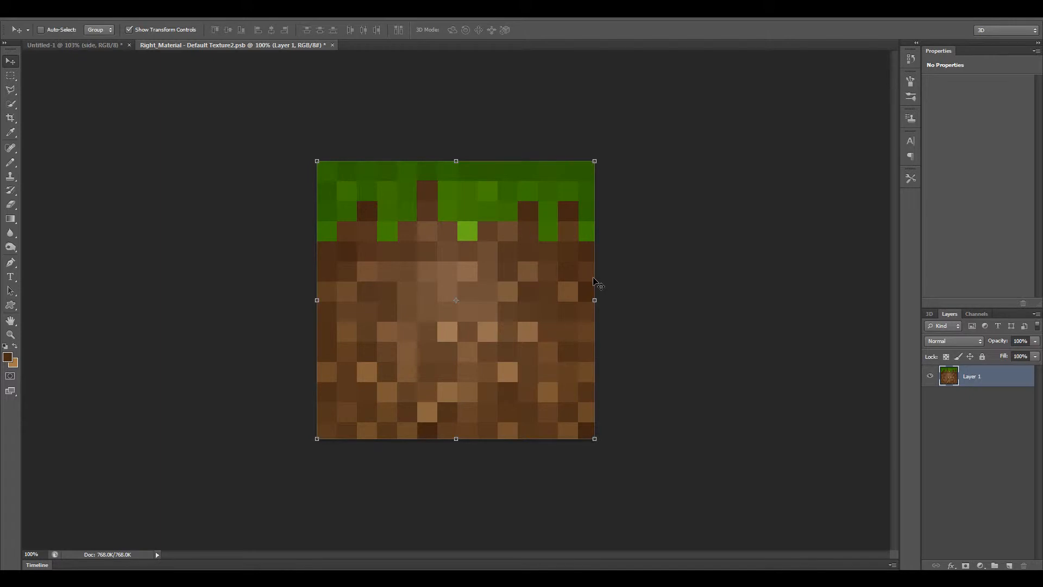
key("ctrl+w")
left_click(467, 225)
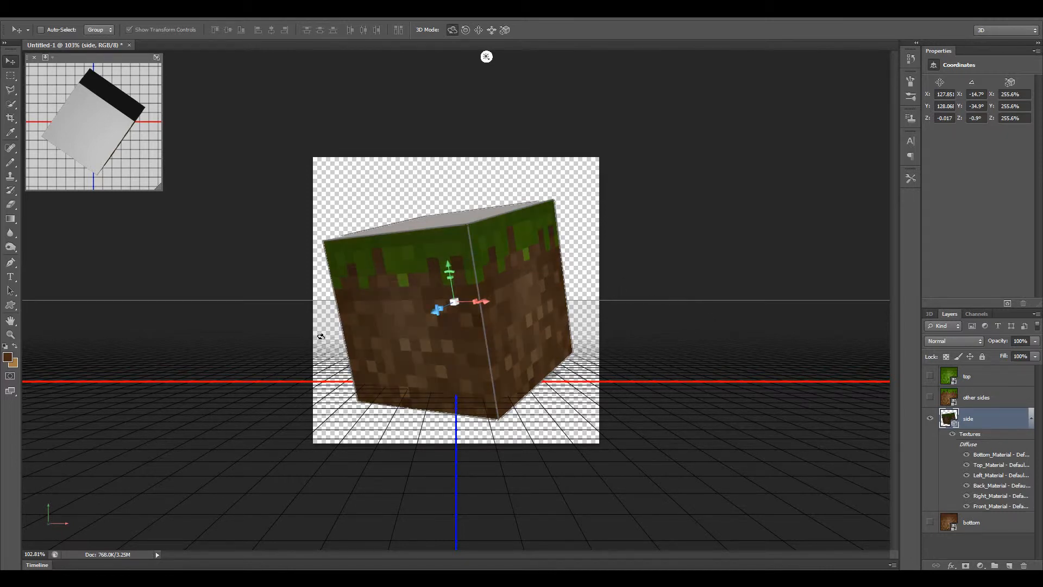
Rotate the cube to its blank sides and paste the side texture into Back_Material and Left_Material, saving and closing both.
left_click_drag(321, 337, 586, 293)
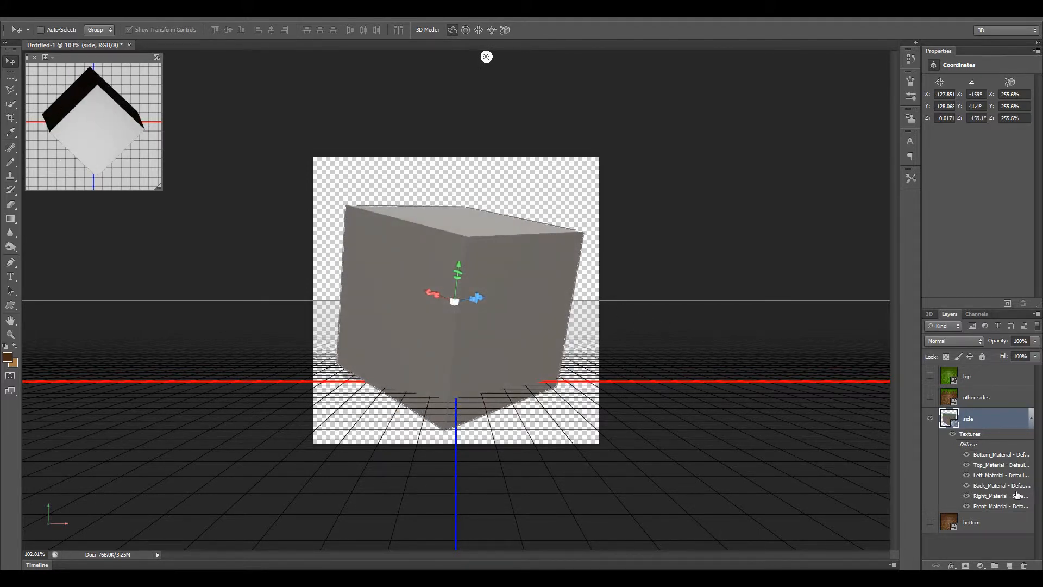
double_click(993, 486)
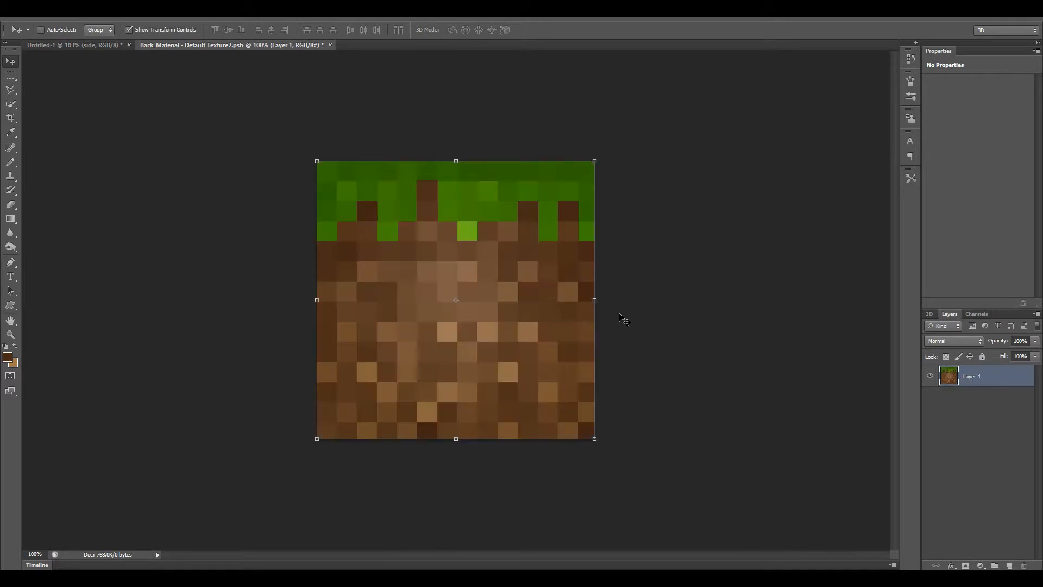
key("ctrl+w")
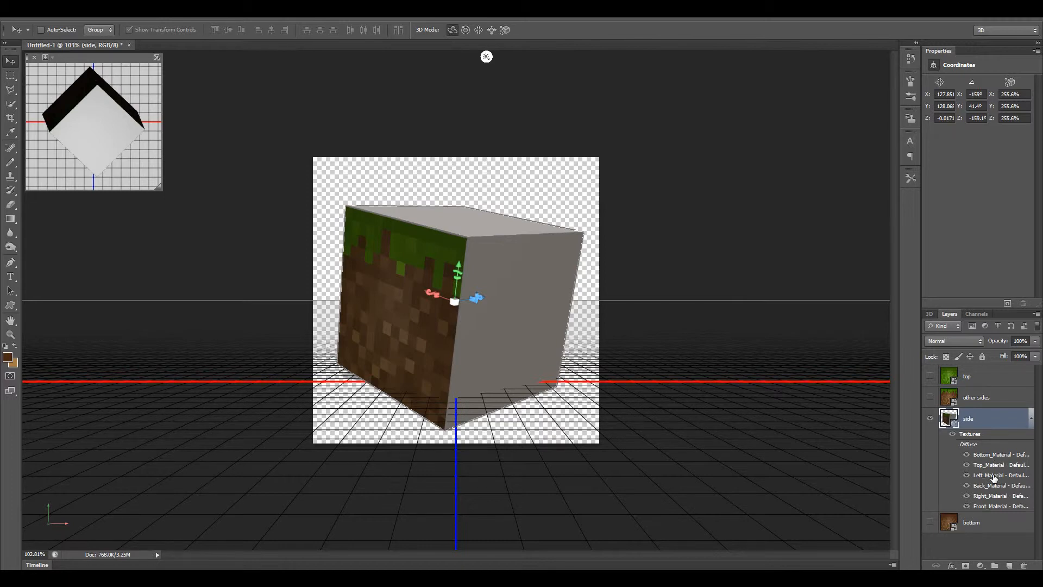
double_click(995, 478)
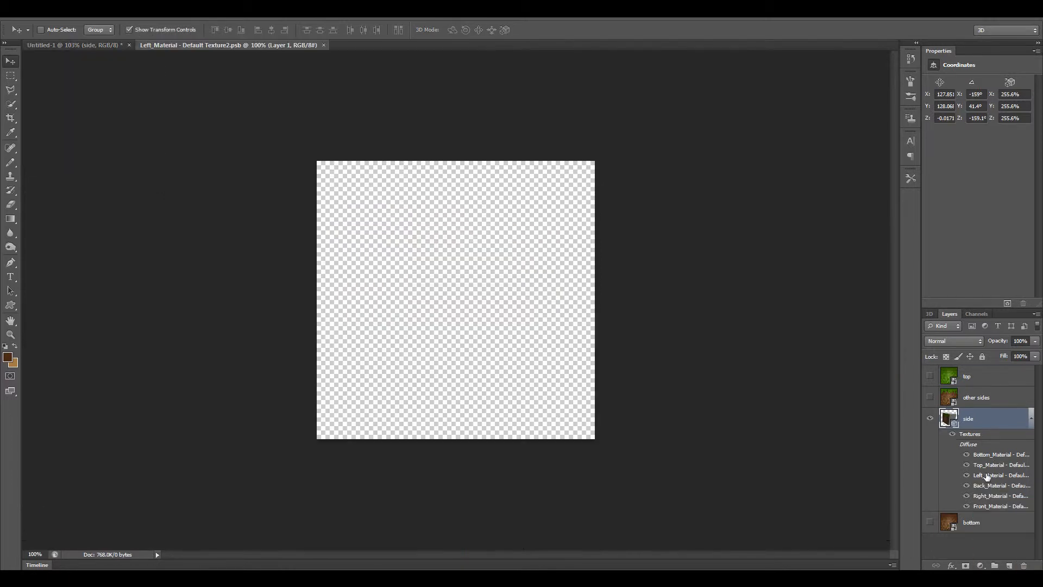
key("ctrl+w")
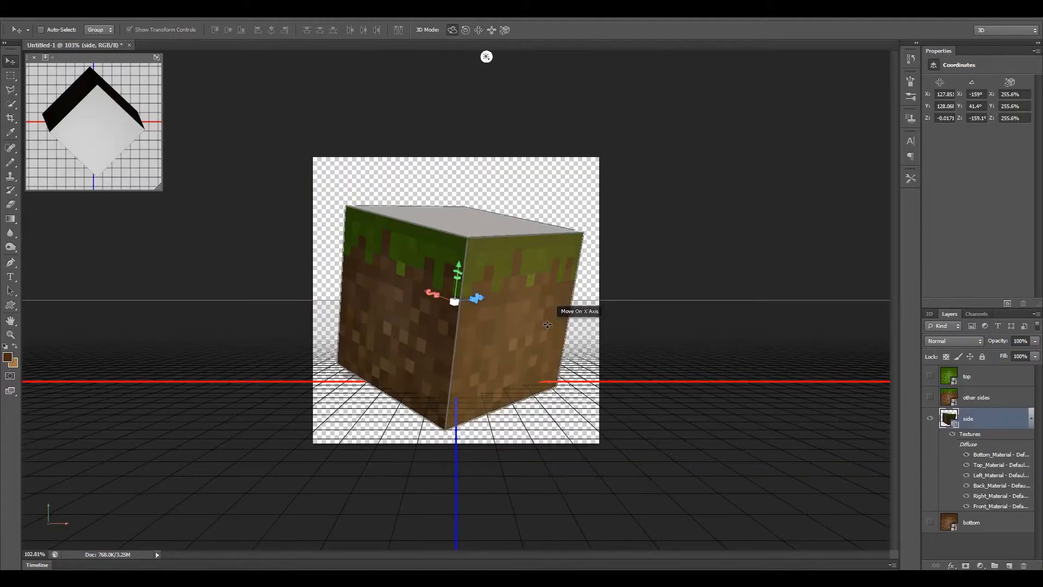
Rotate the cube to its blank bottom face, copy the "bottom" layer's full texture, and restore "side" as the visible selected layer.
left_click_drag(374, 326, 927, 240)
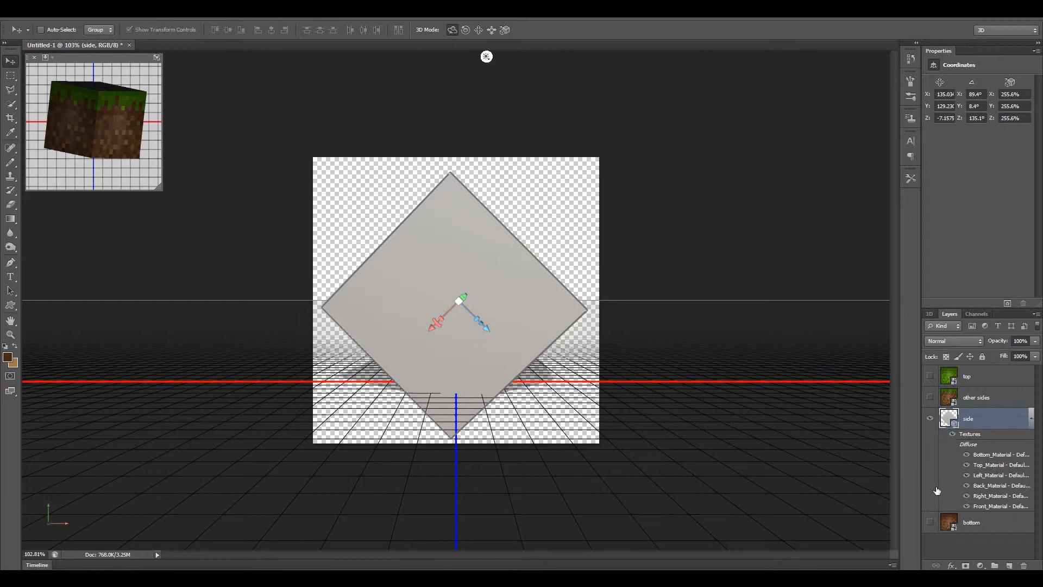
left_click(930, 419)
left_click(984, 523)
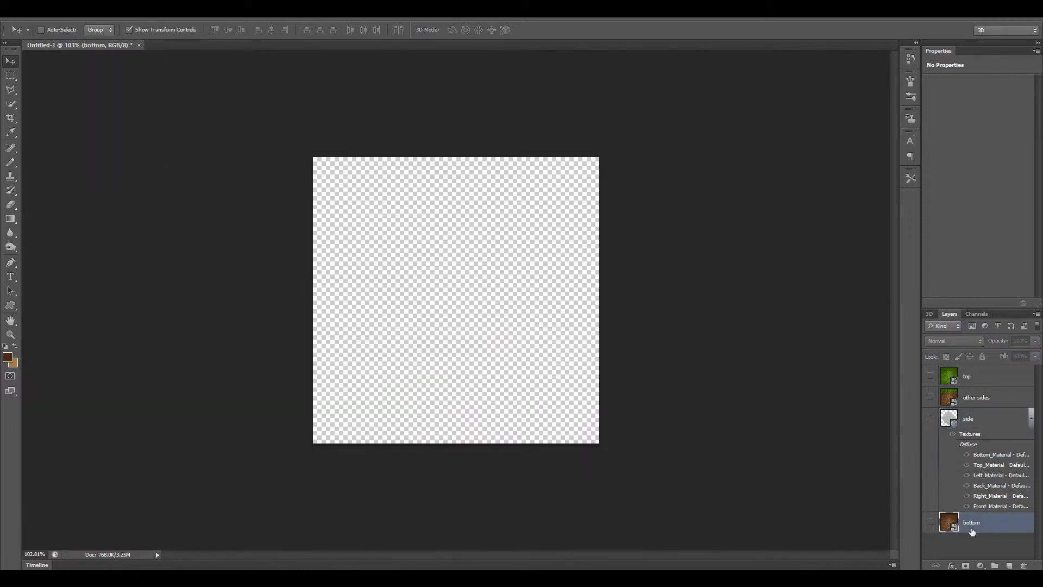
left_click(929, 522)
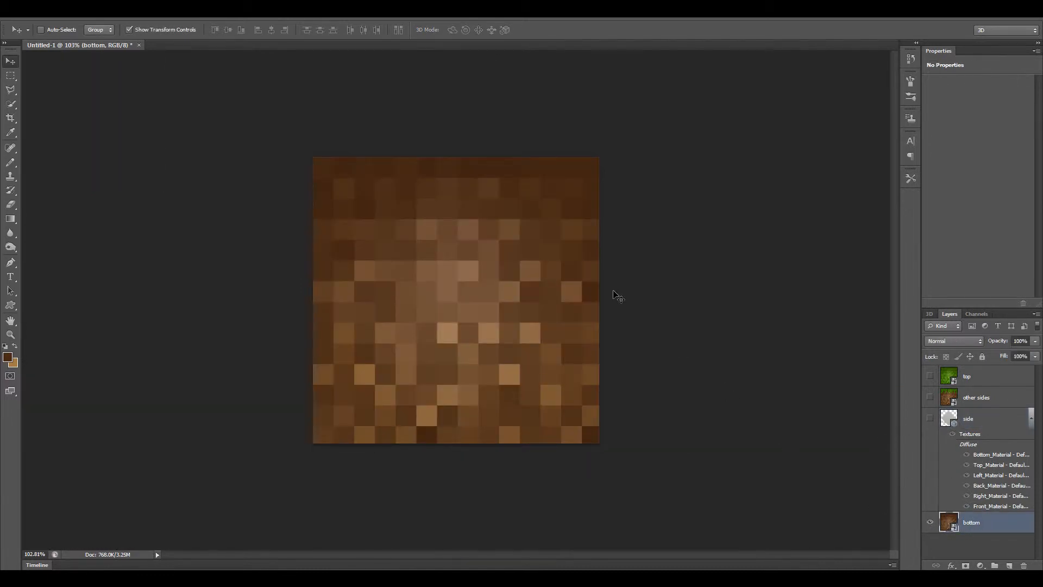
key("ctrl+a")
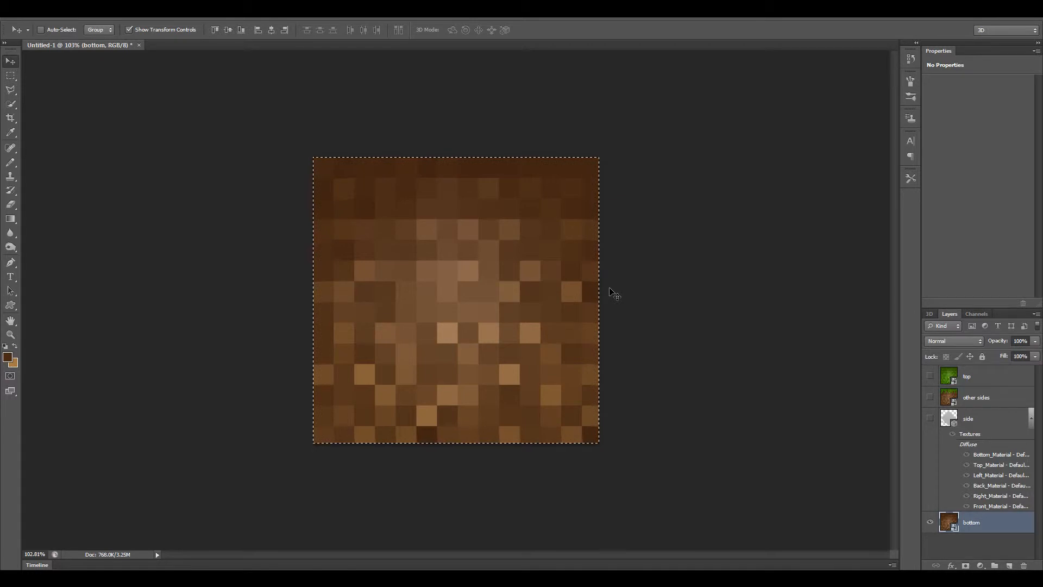
left_click(929, 522)
left_click(977, 418)
left_click(930, 419)
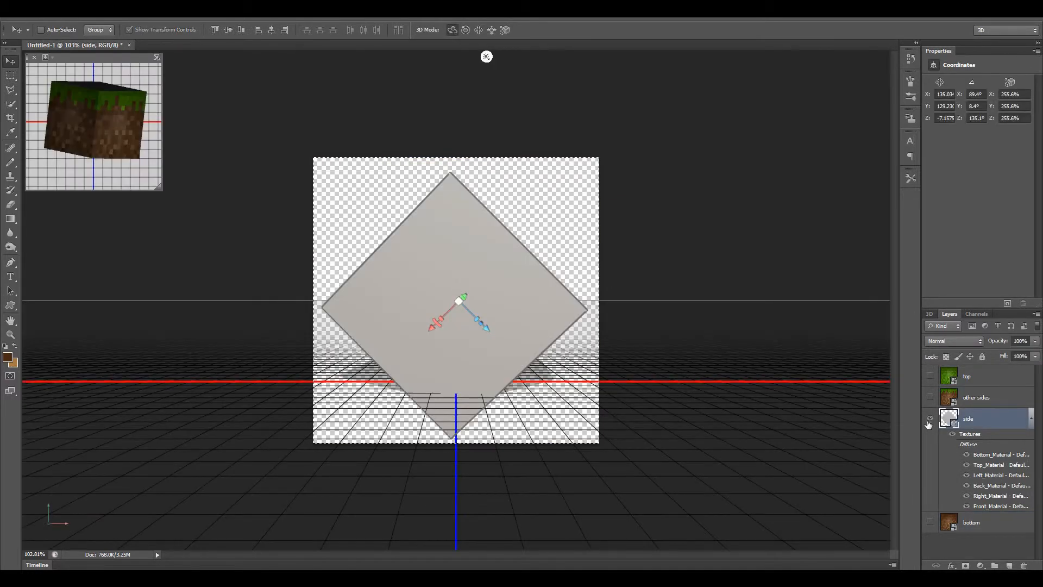
Paste the dirt texture into Bottom_Material, save and close it, and rotate the cube so its blank top face shows.
double_click(986, 457)
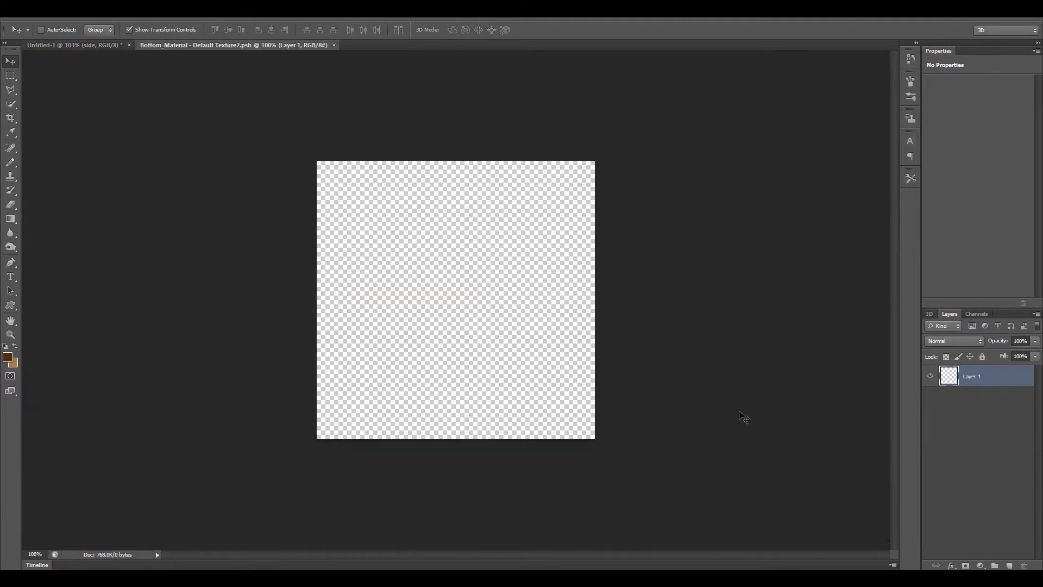
key("ctrl+v")
key("ctrl+s")
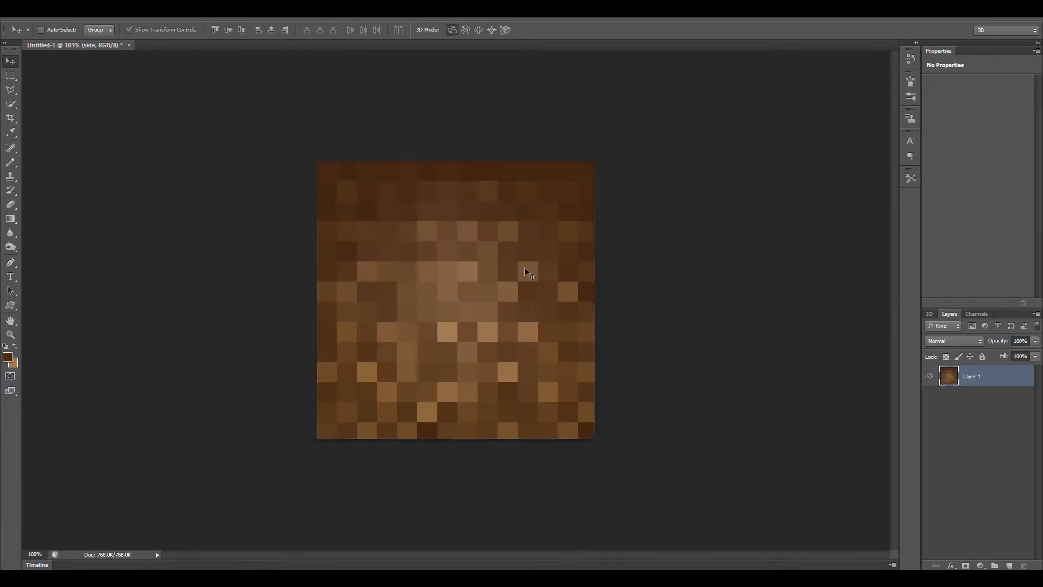
key("ctrl+w")
left_click_drag(568, 214, 759, 344)
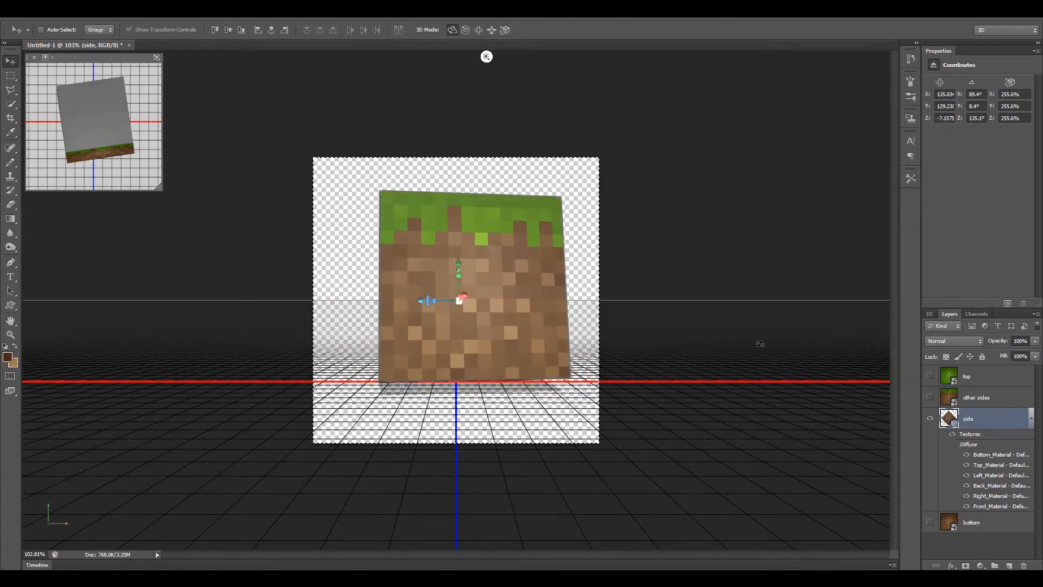
left_click_drag(348, 239, 372, 296)
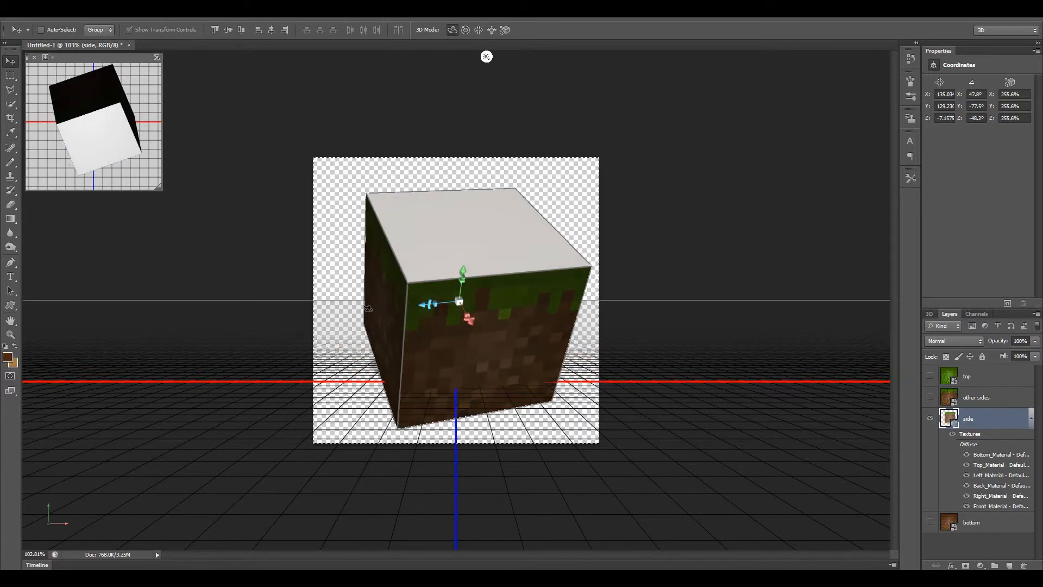
Copy the "top" layer's full texture, clear the selection, hide that layer, and show and select the "side" layer.
left_click(981, 379)
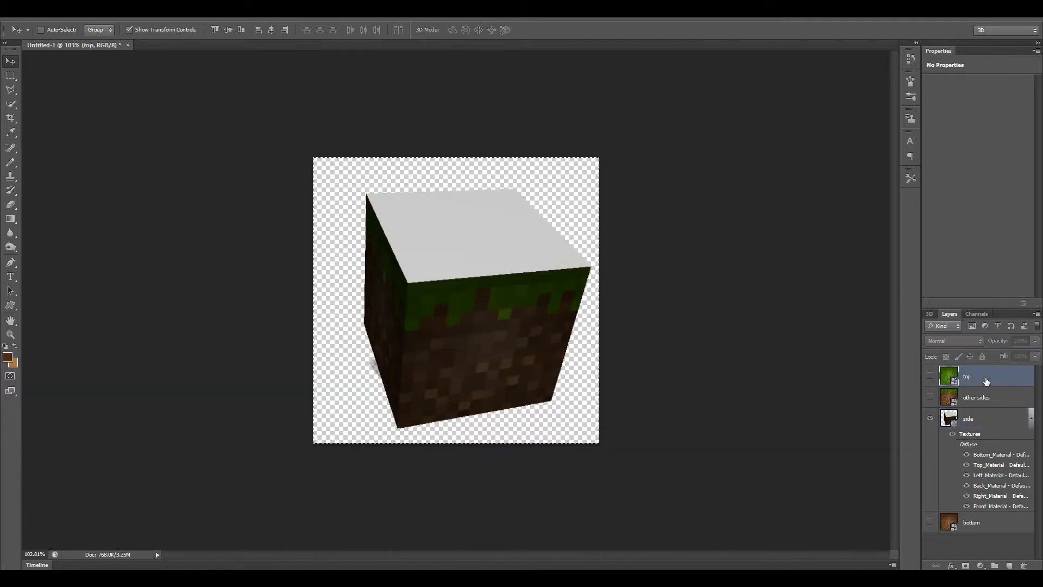
left_click(930, 418)
left_click(930, 376)
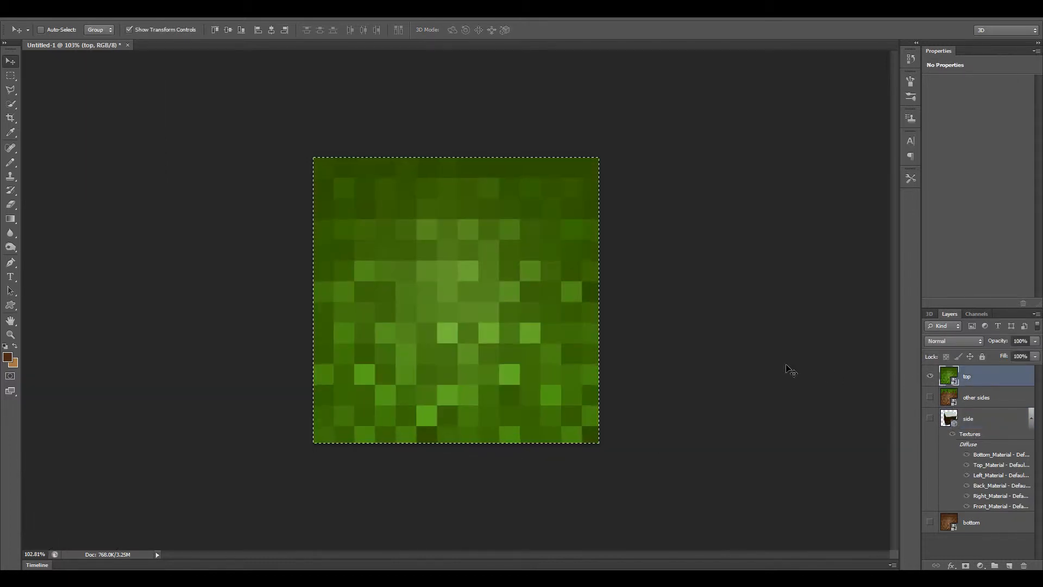
key("m")
left_click(697, 331)
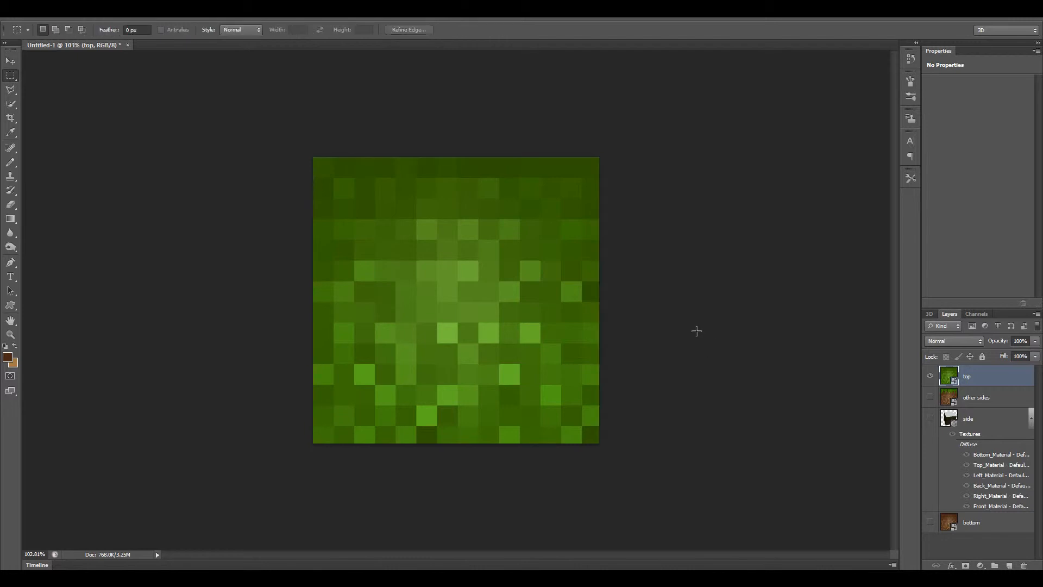
left_click(929, 376)
left_click(930, 418)
left_click(987, 420)
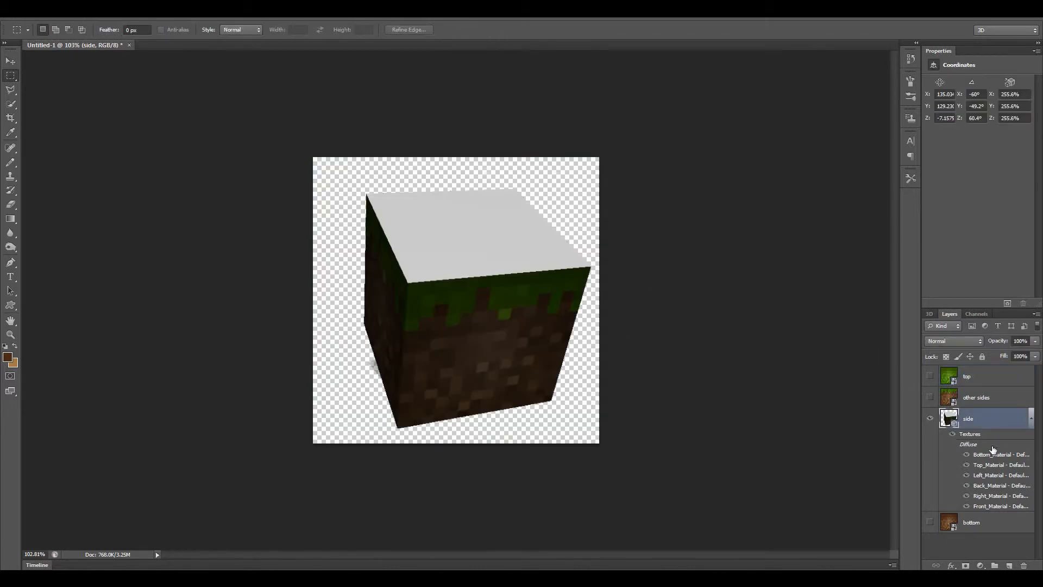
Paste the grass texture into Top_Material, save and close it, and rotate the cube upright so two grass-edged sides face forward.
double_click(990, 465)
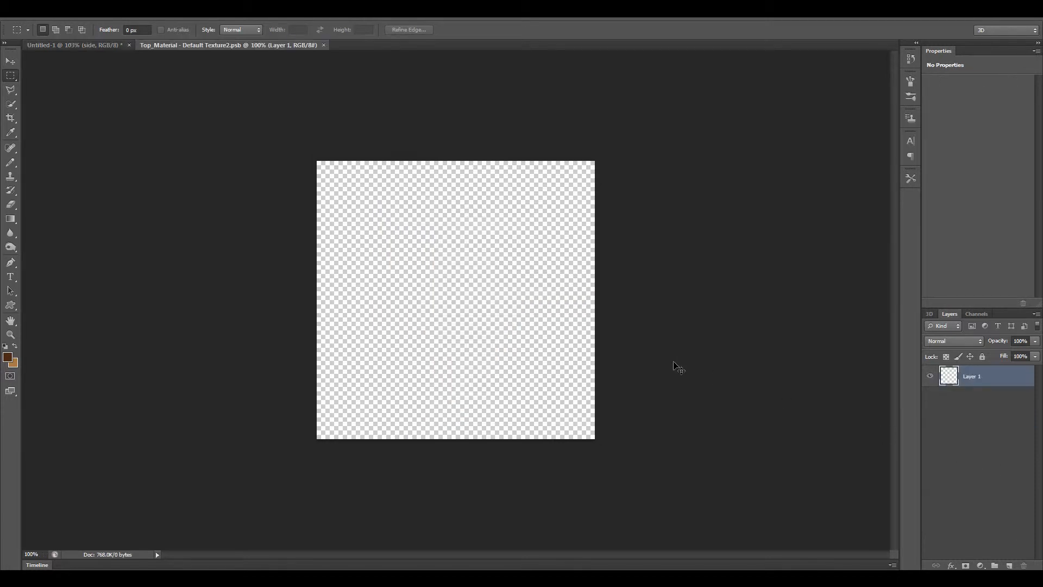
key("ctrl+v")
key("ctrl+w")
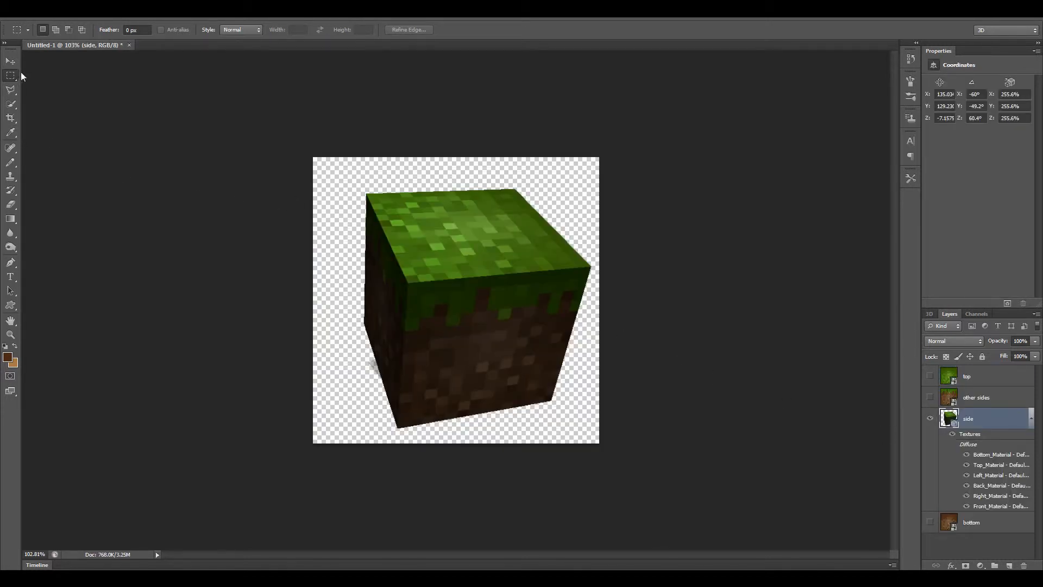
left_click(10, 61)
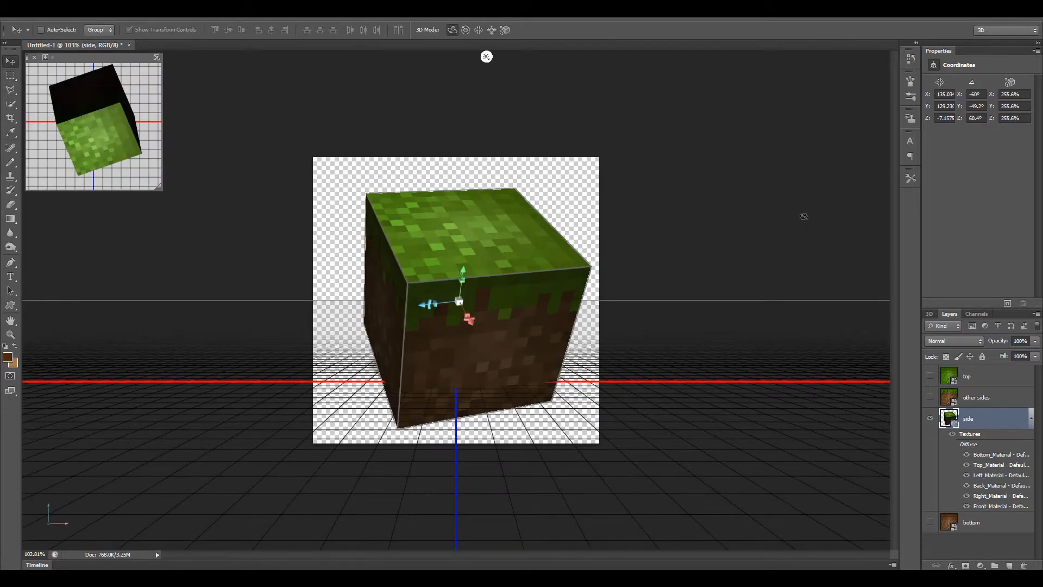
left_click_drag(340, 210, 358, 159)
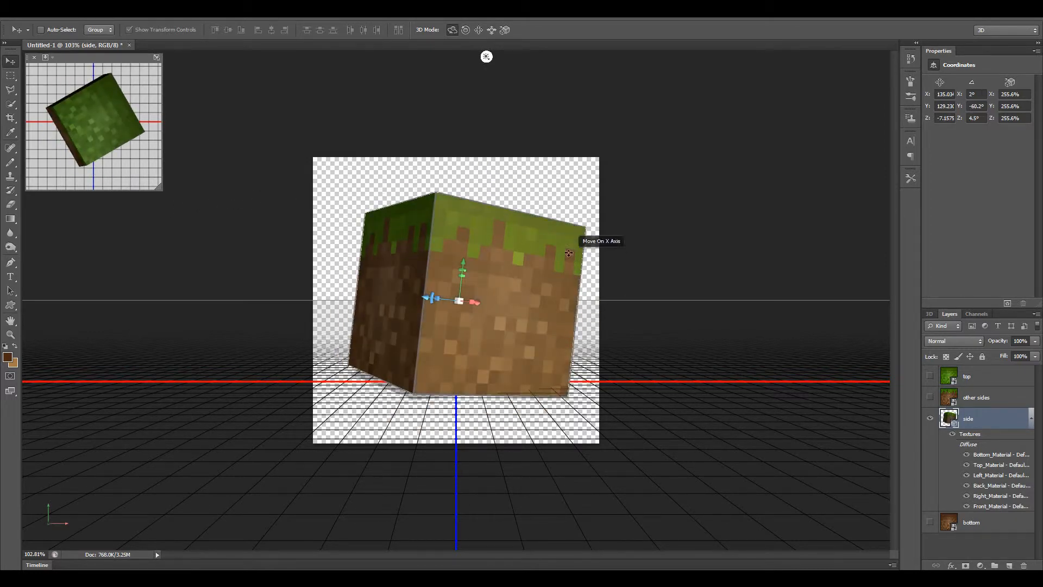
Select the Current View camera in the 3D scene, try the Left view, and set the view to Default.
left_click(929, 314)
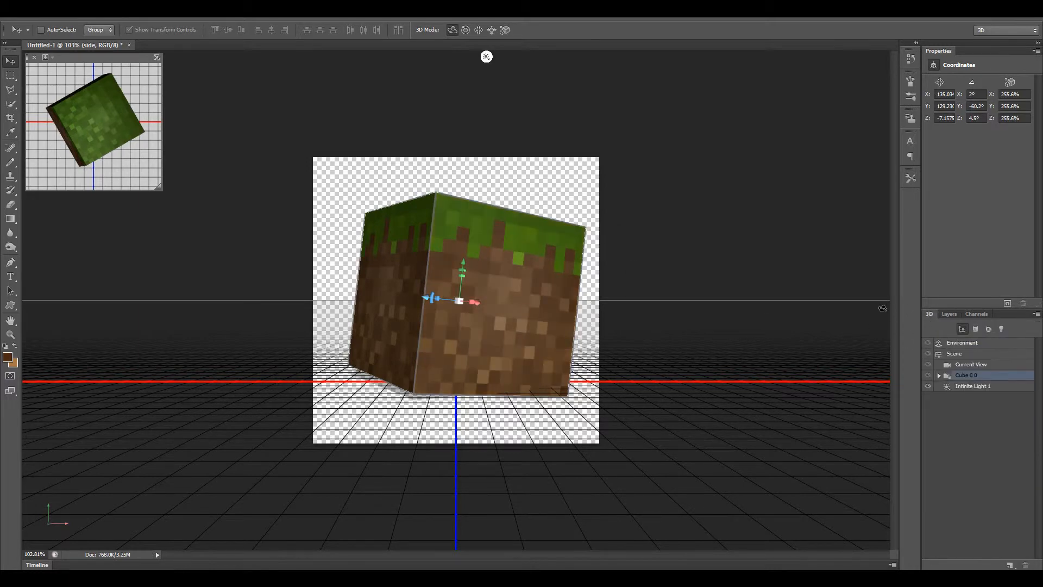
left_click(973, 365)
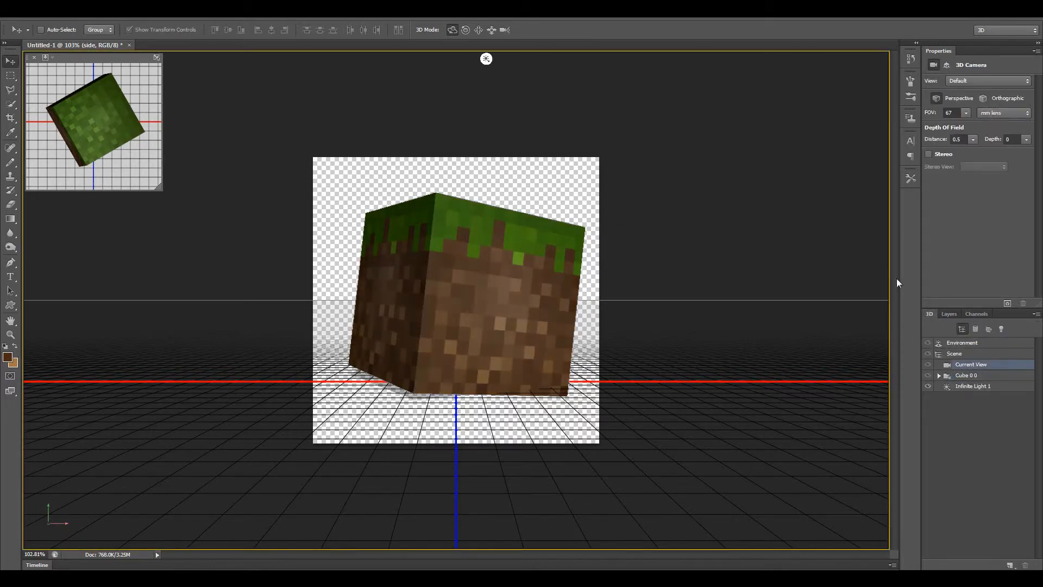
left_click(969, 81)
left_click(965, 90)
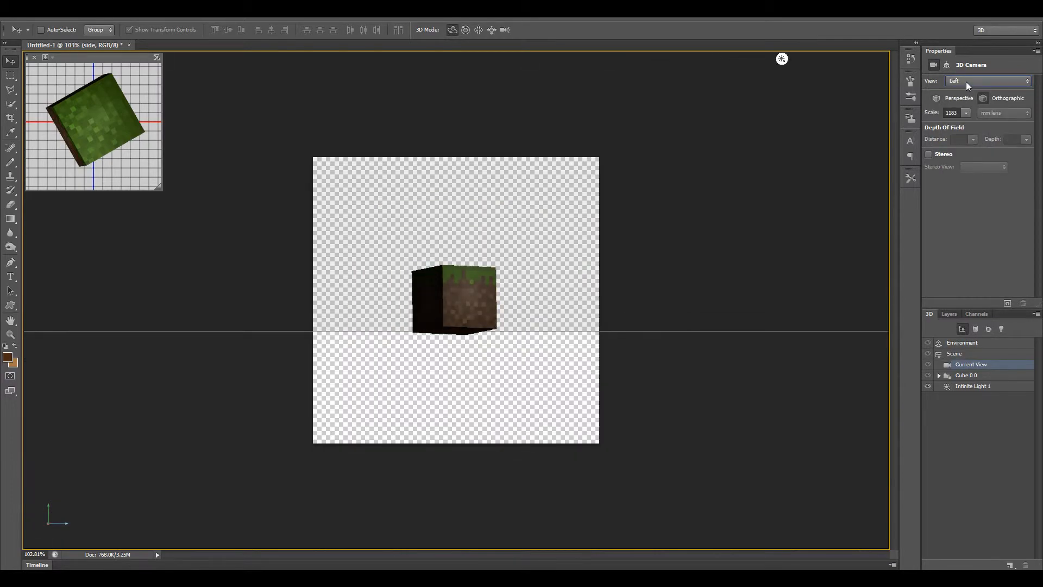
left_click(966, 82)
left_click(969, 91)
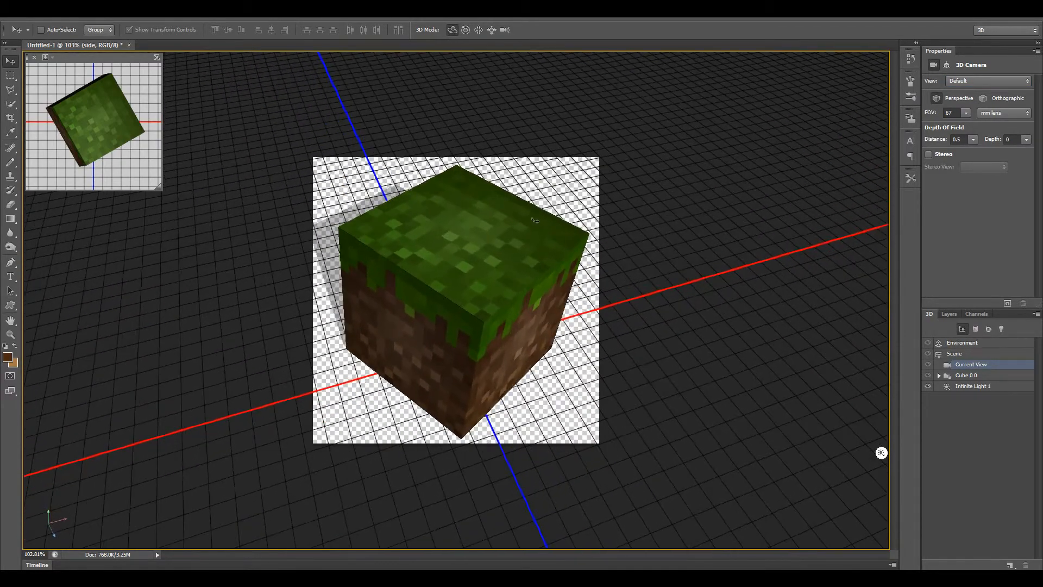
Orbit the camera around the cube to a raised corner angle showing the grass top and two sides.
left_click_drag(535, 219, 503, 177)
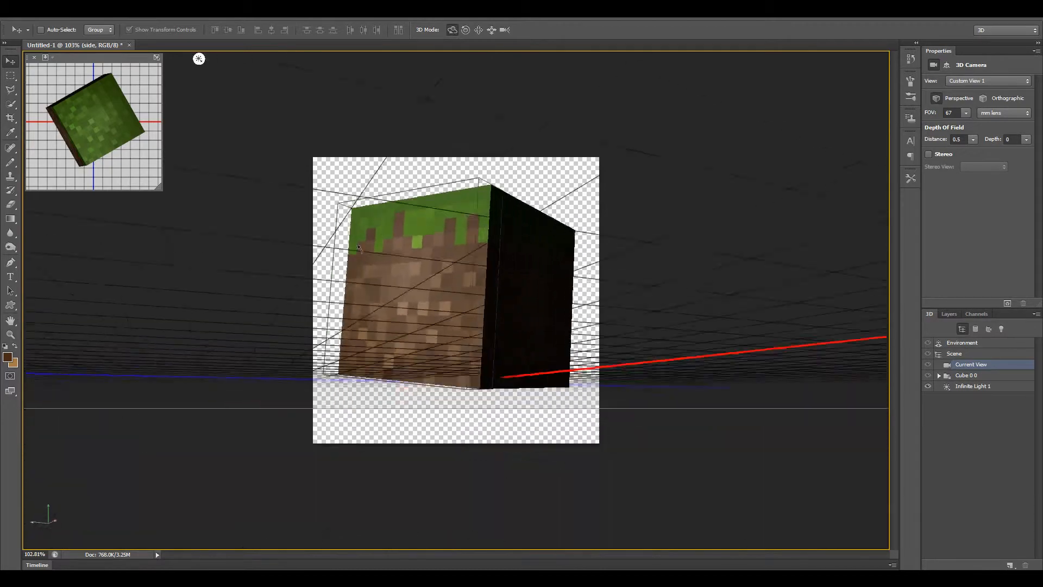
left_click_drag(358, 248, 673, 319)
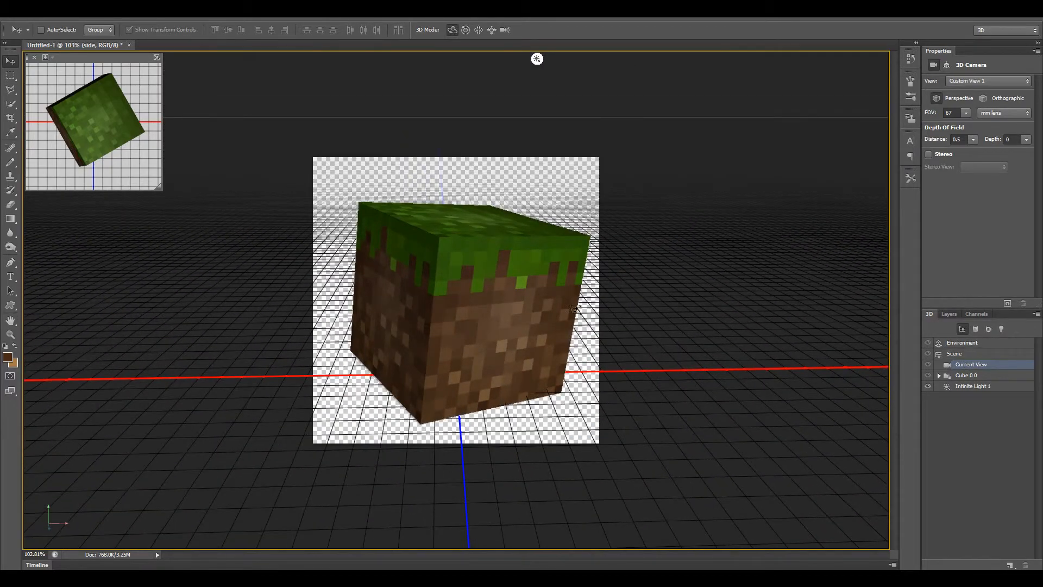
left_click_drag(575, 309, 557, 296)
left_click_drag(551, 209, 549, 290)
mouse_move(335, 204)
left_mouse_down()
mouse_move(287, 190)
mouse_move(307, 219)
mouse_move(321, 212)
left_mouse_up()
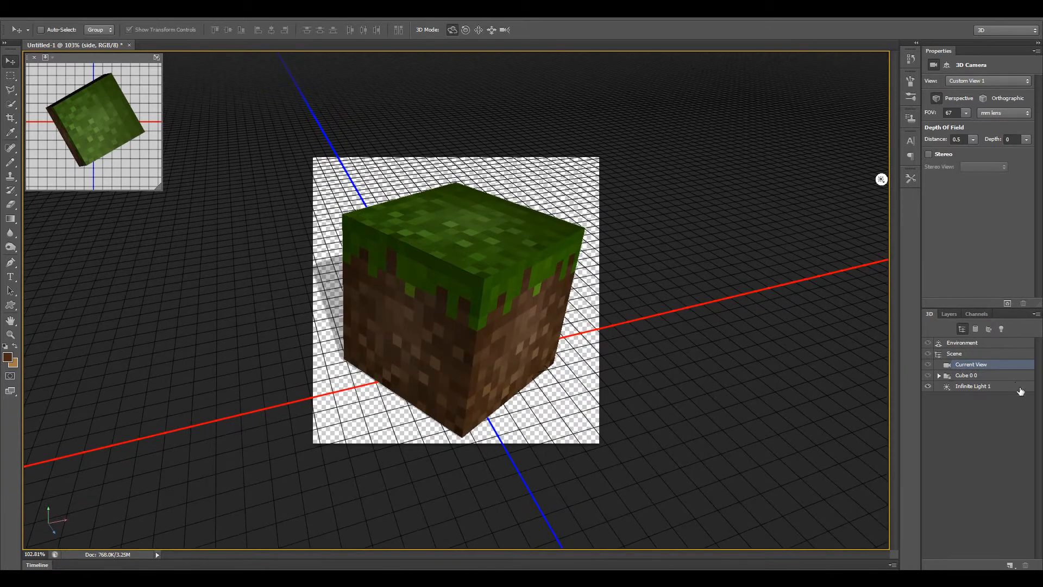
Change Infinite Light 1 to a Spot light with a 44° cone and 23.3° hotspot, and place it above and behind the cube.
left_click(981, 386)
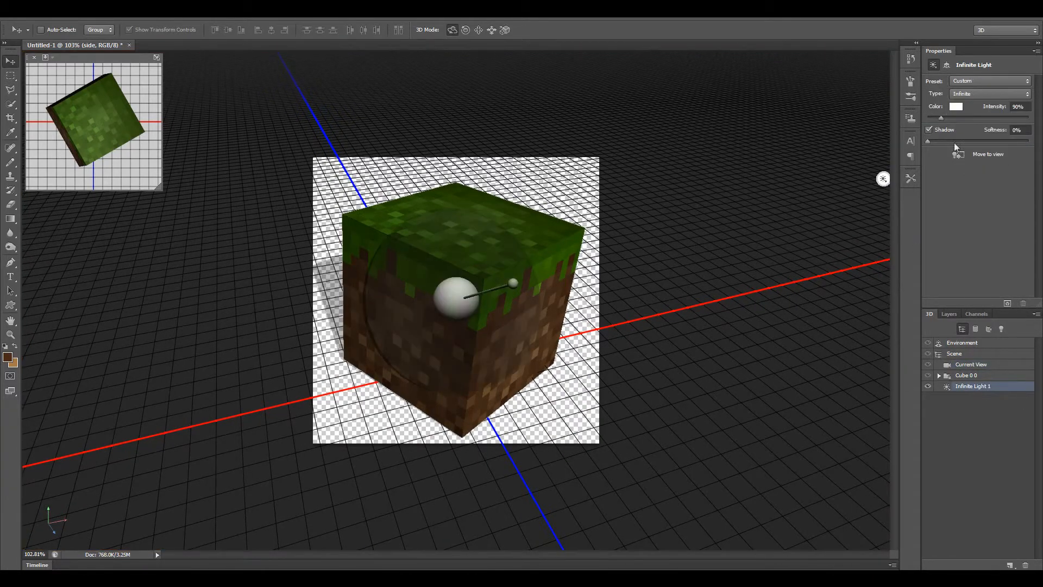
left_click(983, 95)
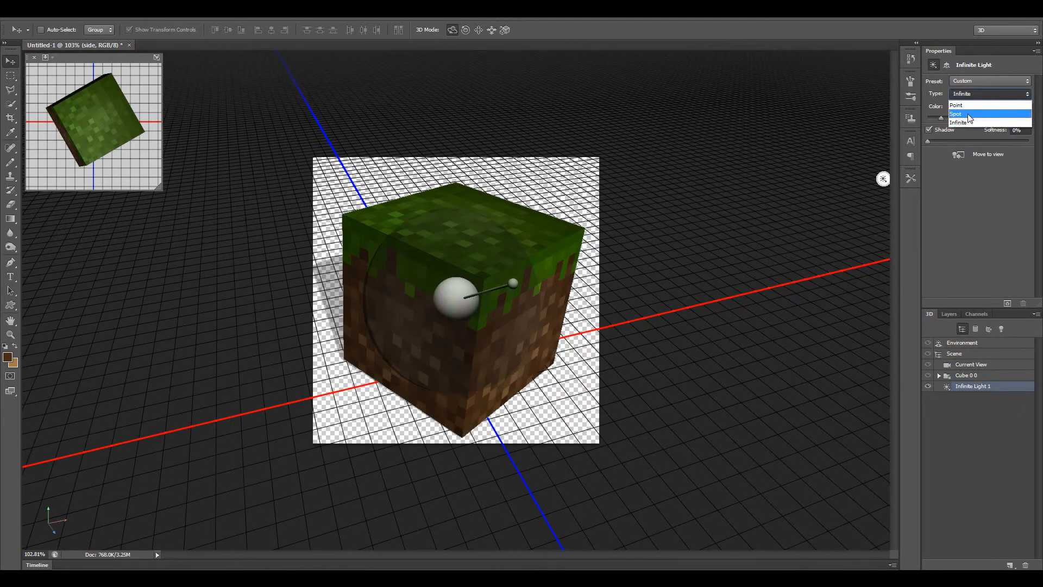
left_click(967, 113)
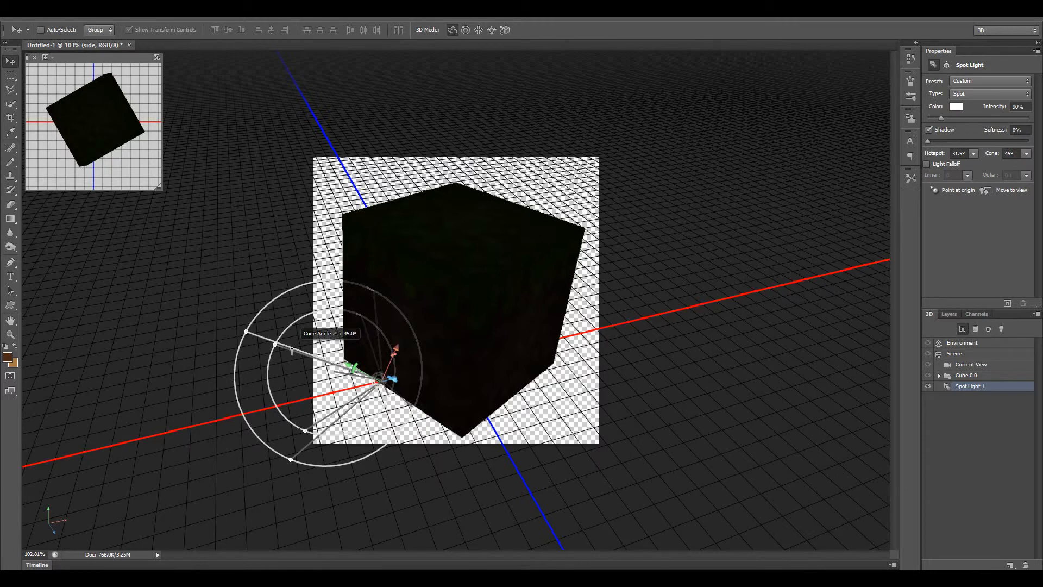
left_click_drag(291, 351, 319, 326)
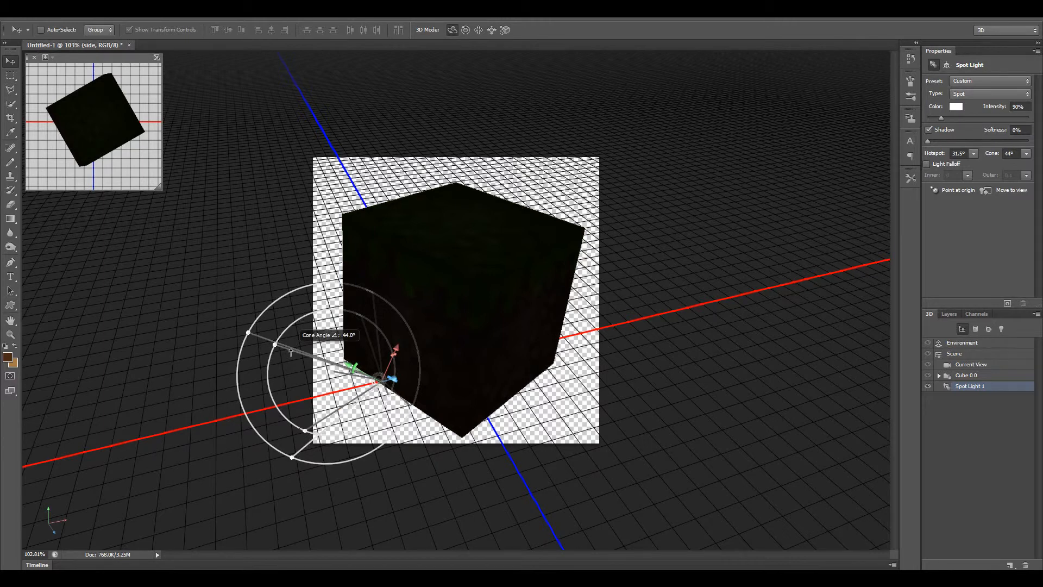
left_click_drag(287, 356, 841, 167)
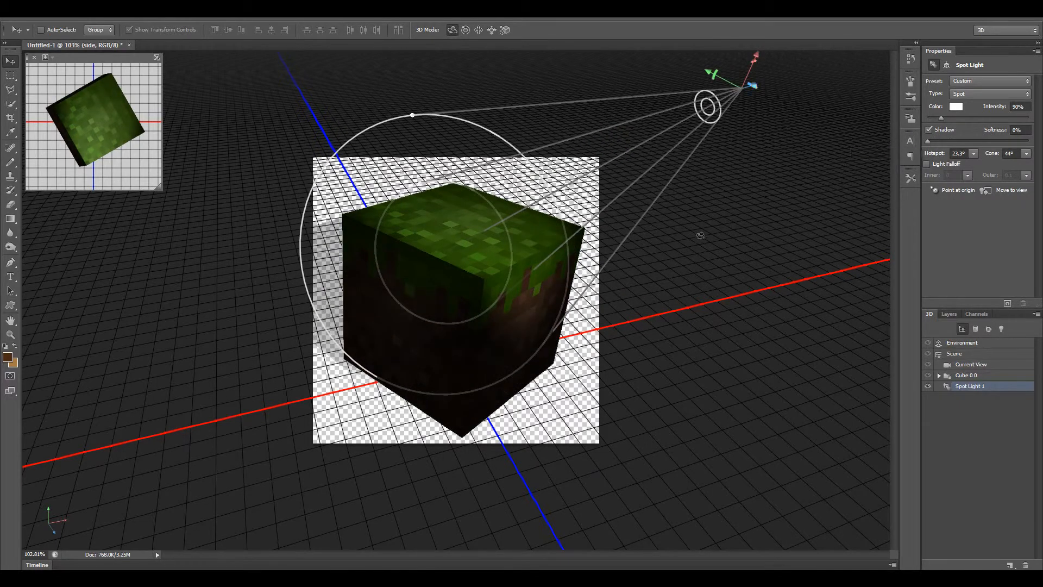
Widen the spot light's cone to 54.3° and move and aim the light so it covers the cube's top and both front sides.
left_click(451, 30)
mouse_move(671, 318)
left_mouse_down()
mouse_move(633, 353)
mouse_move(605, 319)
mouse_move(640, 342)
mouse_move(655, 317)
left_mouse_up()
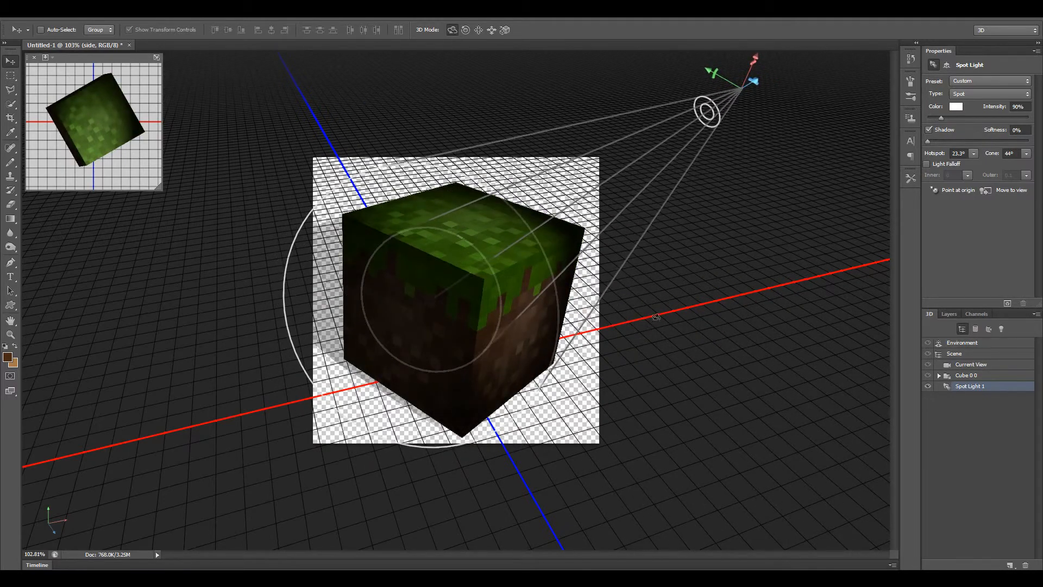
left_click_drag(709, 71, 693, 162)
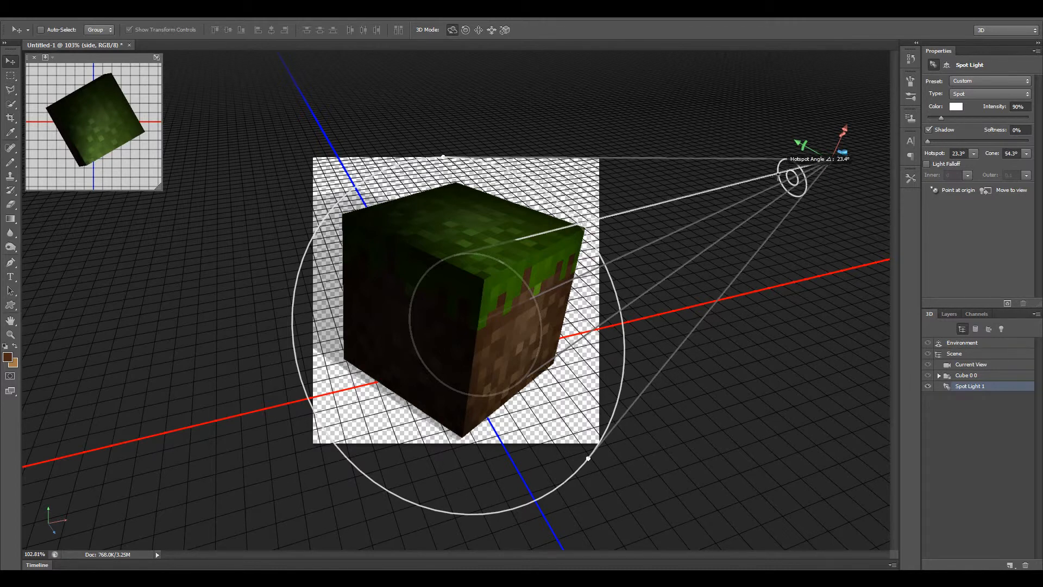
left_click_drag(843, 131, 792, 373)
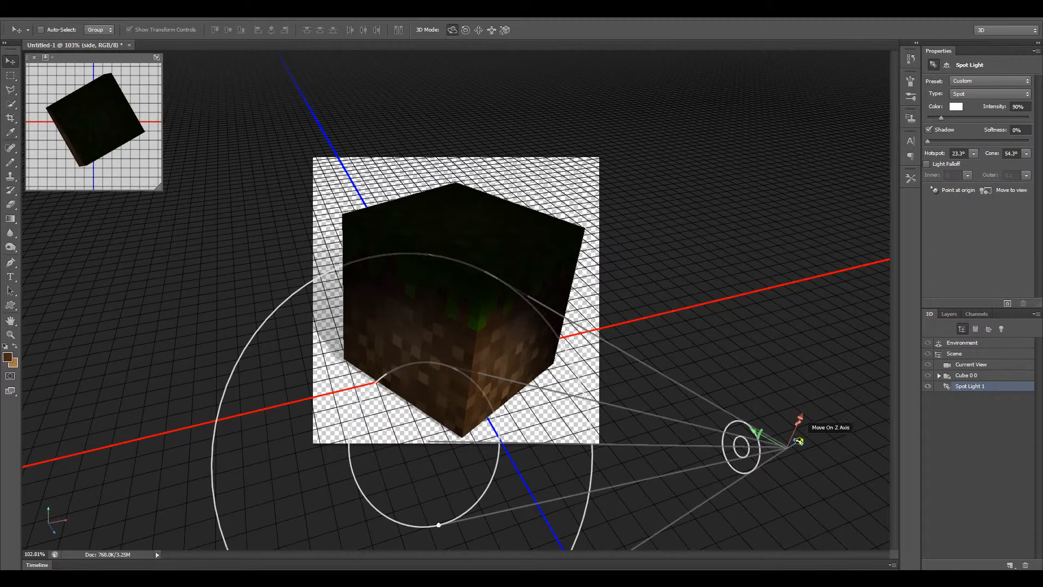
left_click_drag(798, 441, 611, 301)
left_click_drag(645, 262, 655, 260)
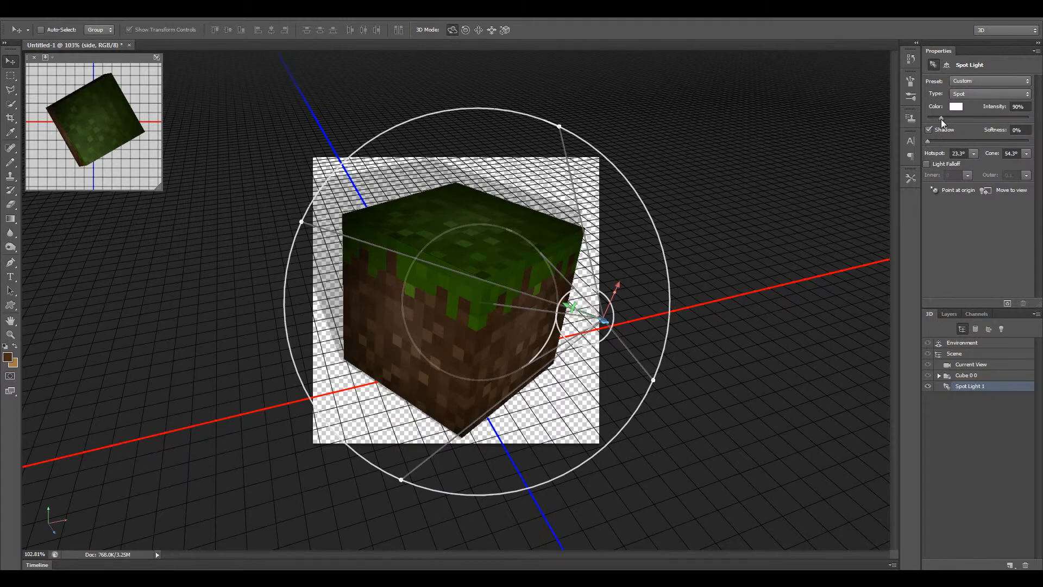
Raise the spot light's intensity to 316% and set its color to the pale orange ffe5d8.
left_click_drag(941, 119, 967, 120)
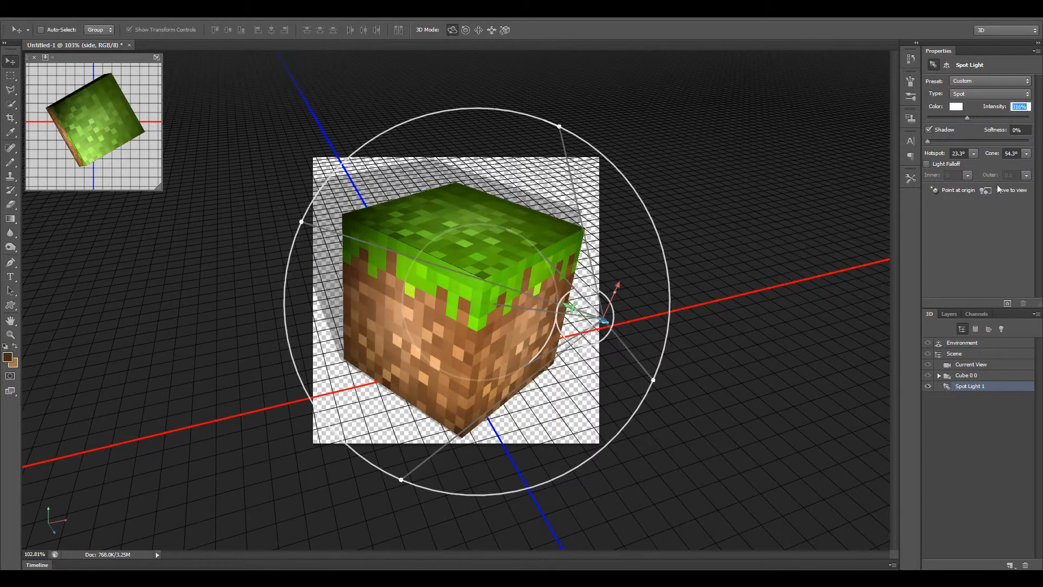
left_click(957, 110)
left_click(492, 219)
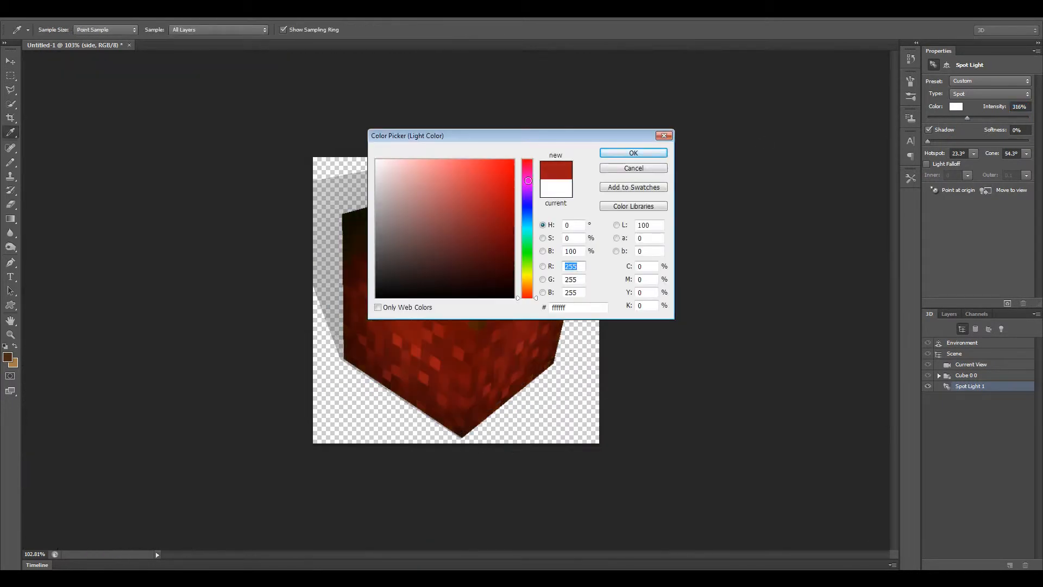
left_click(515, 159)
left_click_drag(587, 137, 888, 107)
mouse_move(774, 147)
left_mouse_down()
mouse_move(717, 139)
mouse_move(682, 158)
mouse_move(683, 134)
mouse_move(701, 143)
mouse_move(791, 137)
mouse_move(694, 134)
left_mouse_up()
left_click(826, 179)
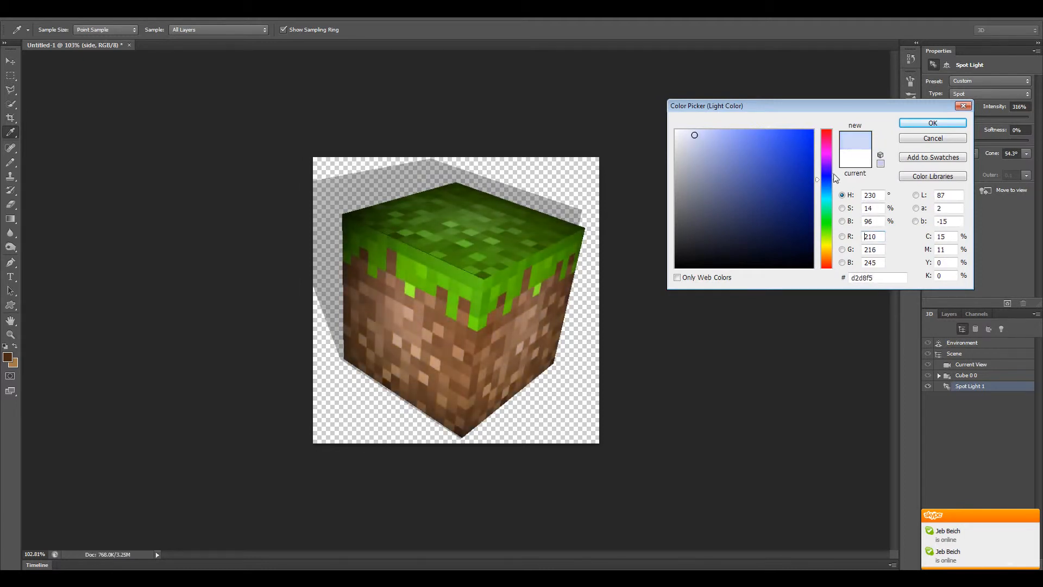
left_click(826, 260)
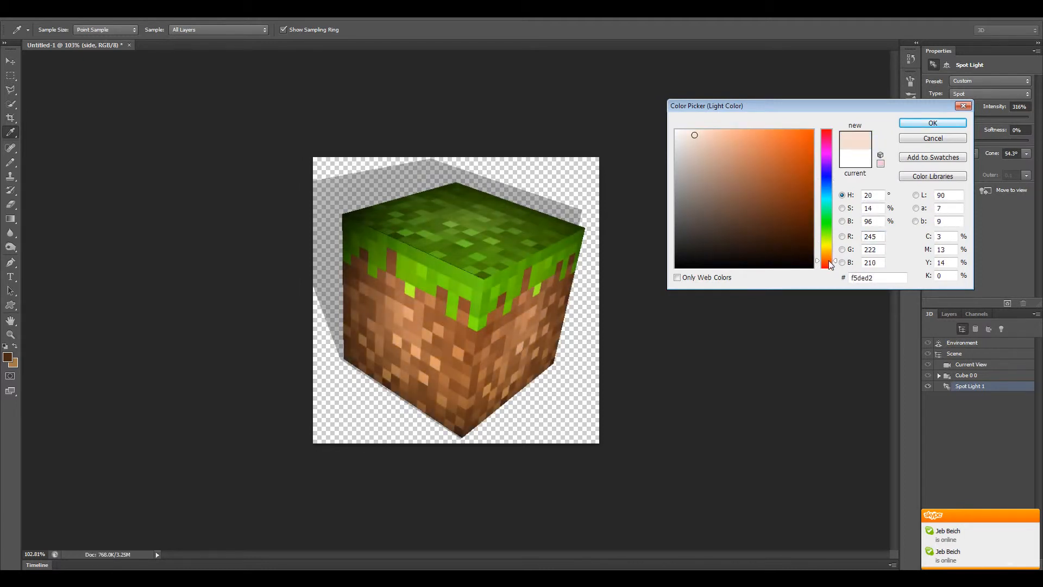
mouse_move(706, 127)
left_mouse_down()
mouse_move(684, 128)
mouse_move(696, 124)
left_mouse_up()
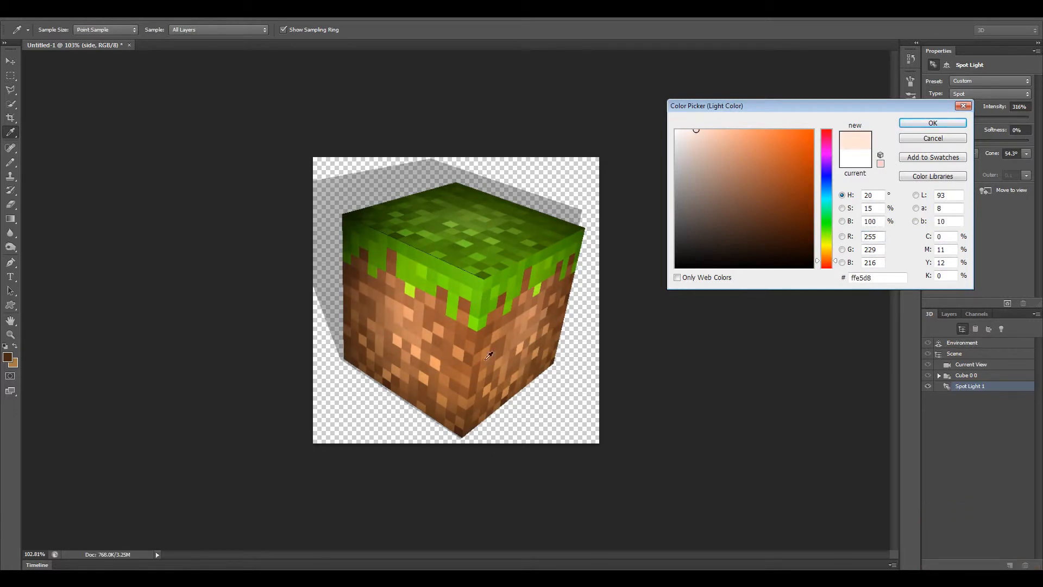
left_click(940, 124)
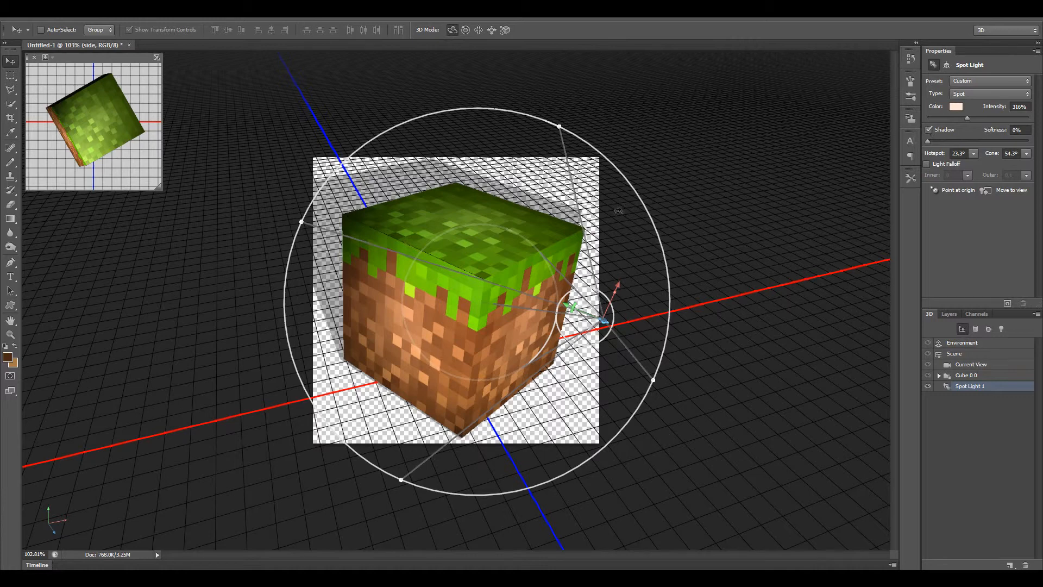
Fine-tune the spot light's aim at the cube, try several shadow softness levels, and turn the light's shadow off.
left_click_drag(702, 192, 708, 212)
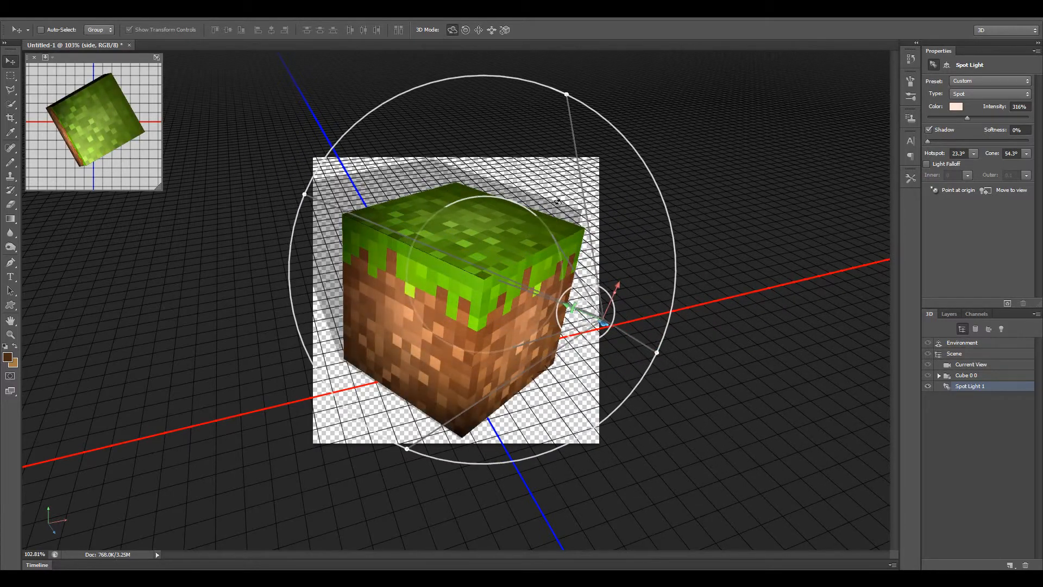
left_click_drag(724, 292, 746, 300)
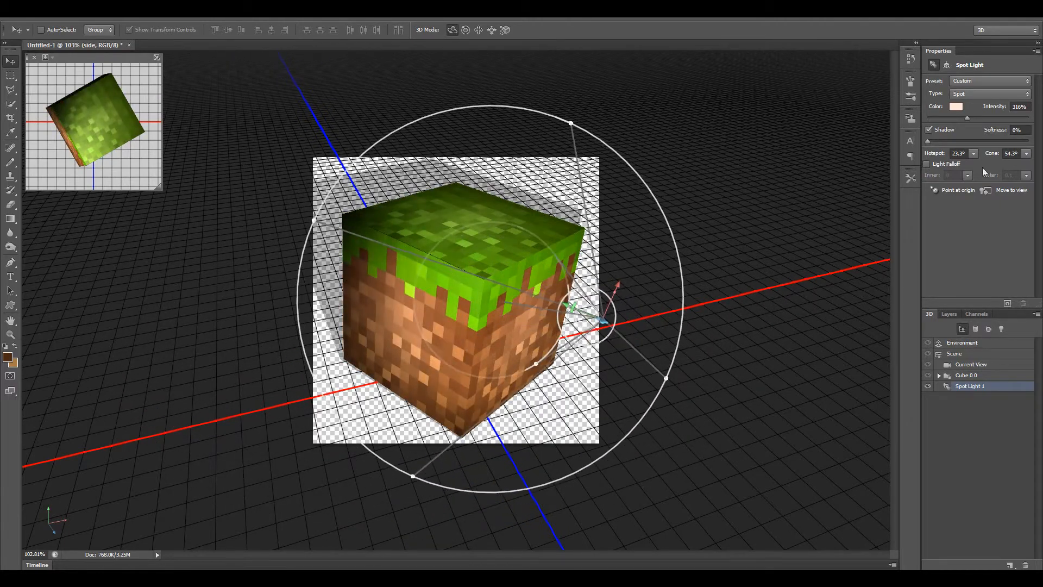
left_click(929, 130)
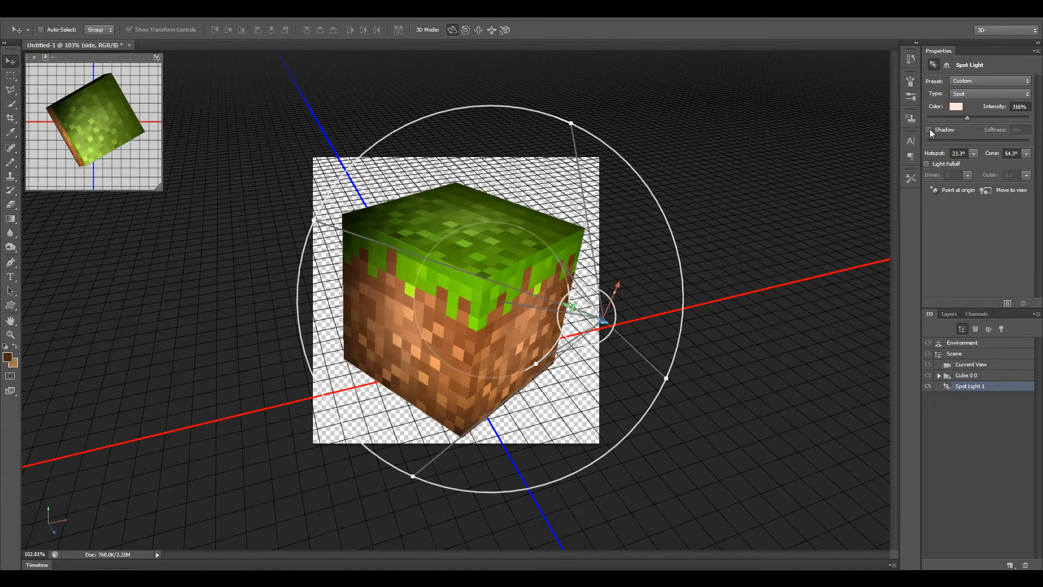
left_click(929, 130)
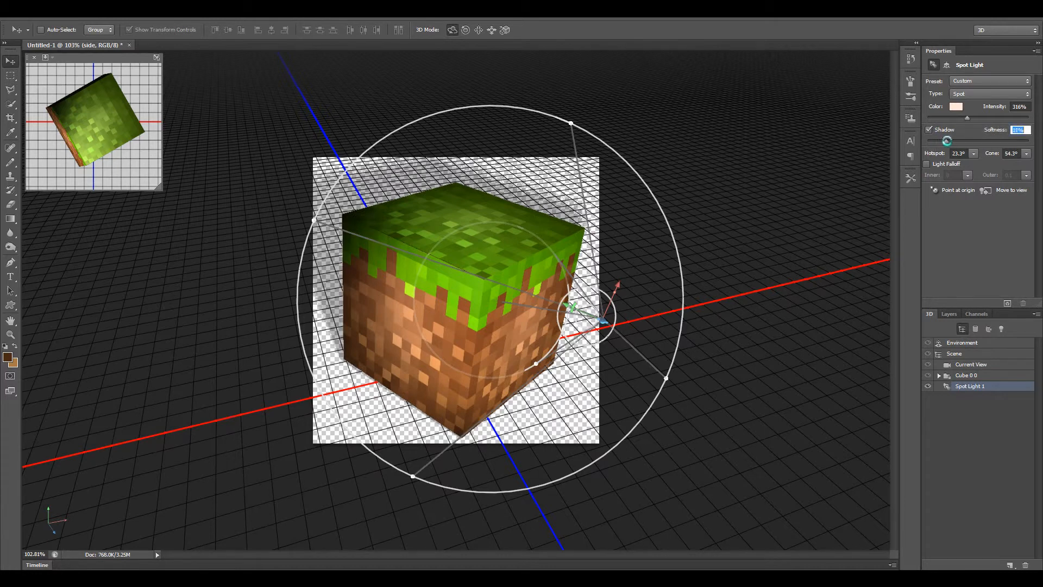
left_click_drag(947, 141, 1025, 145)
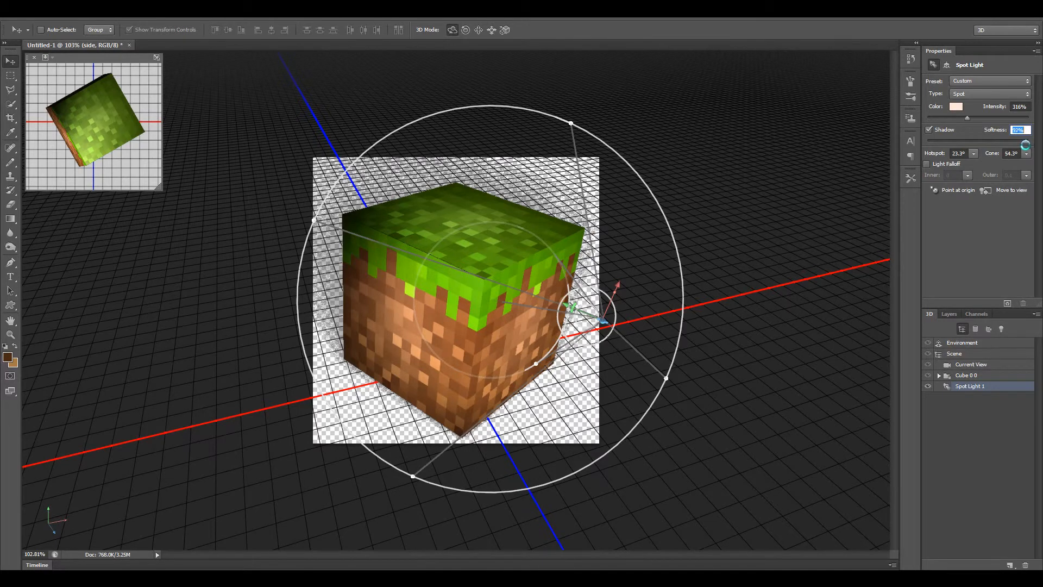
left_click_drag(1025, 144, 957, 141)
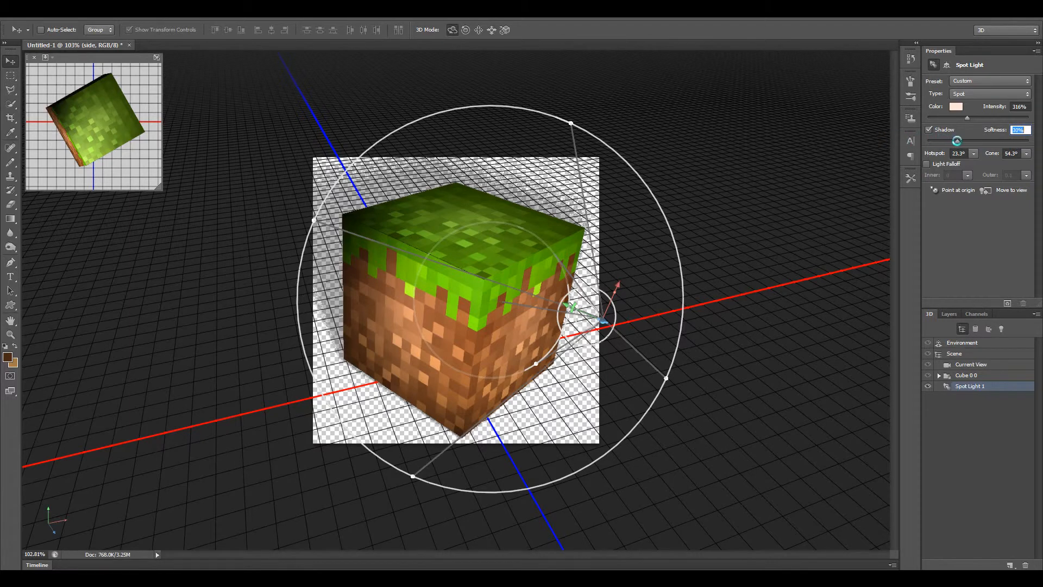
left_click(929, 129)
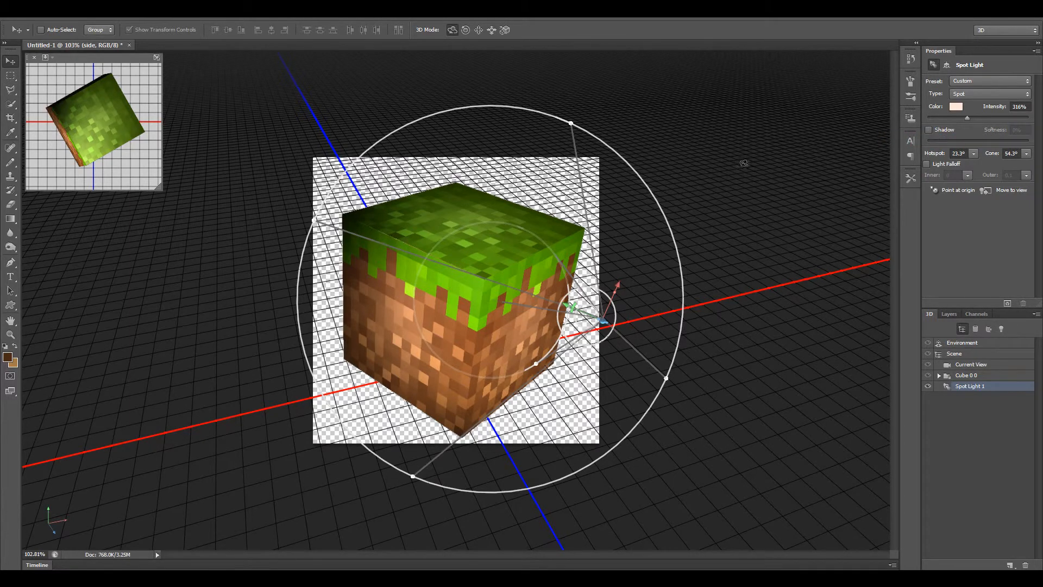
Select the Current View camera and orbit it to a slightly lower angle on the cube's front corner.
left_click(963, 368)
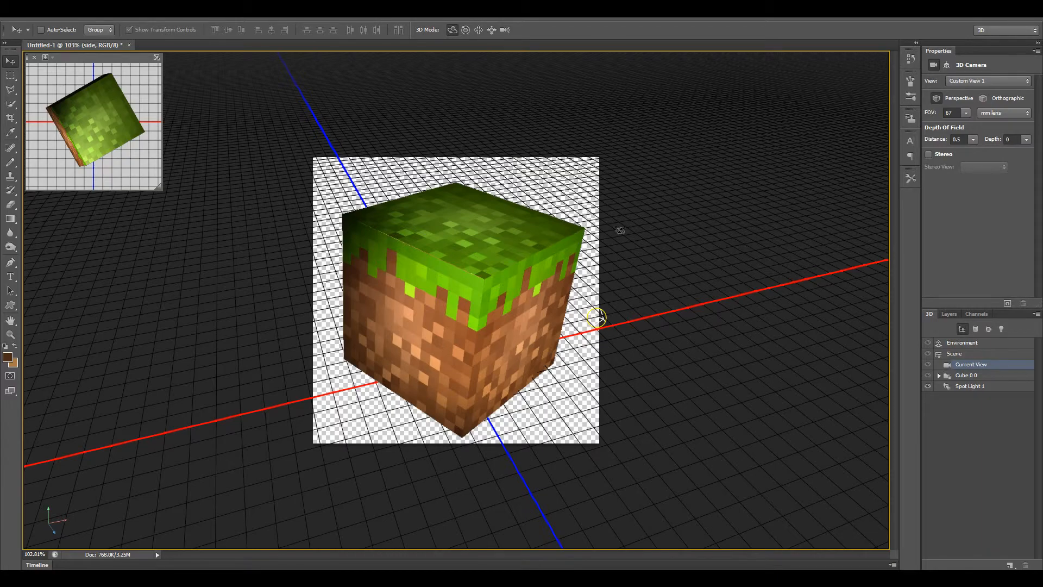
left_click_drag(585, 369, 884, 214)
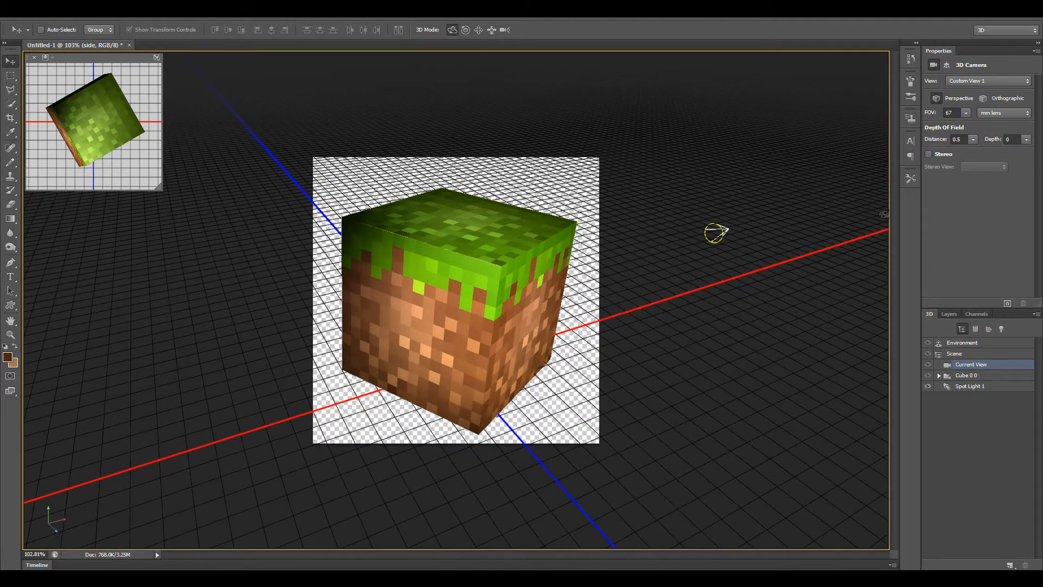
Set the camera's depth of field to distance 0.31 and depth 2.5, and orbit the view to balance the cube's two front sides.
left_click(1027, 139)
left_click_drag(989, 152, 1006, 150)
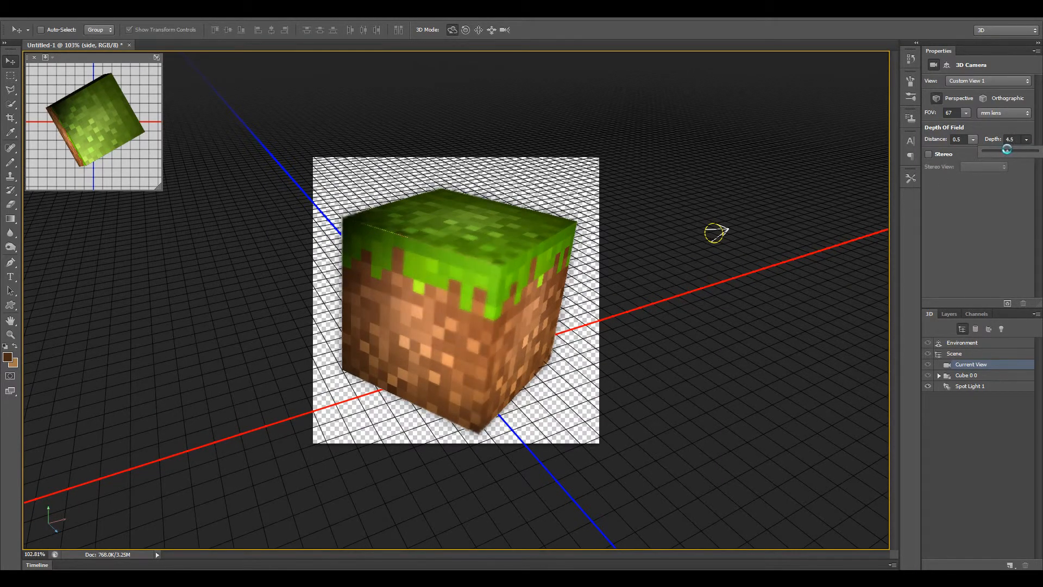
left_click(972, 140)
left_click_drag(963, 151, 961, 152)
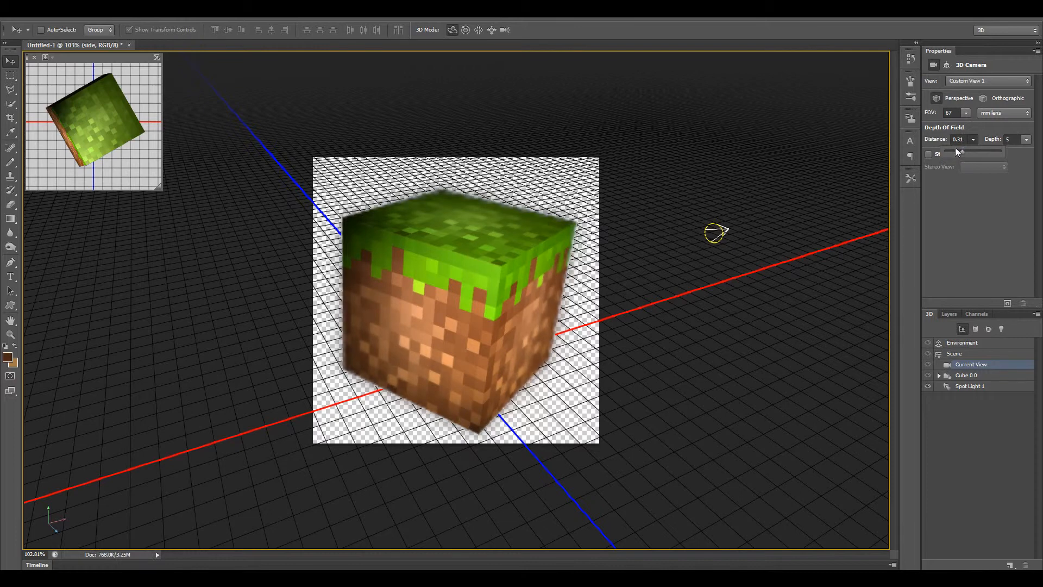
left_click(1026, 140)
left_click_drag(1015, 145, 994, 147)
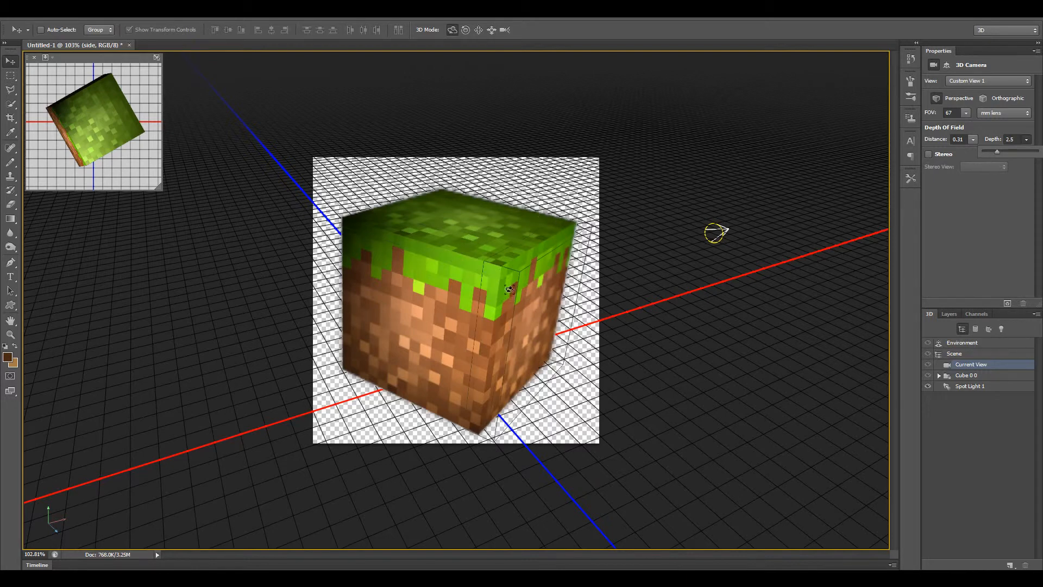
left_click(960, 193)
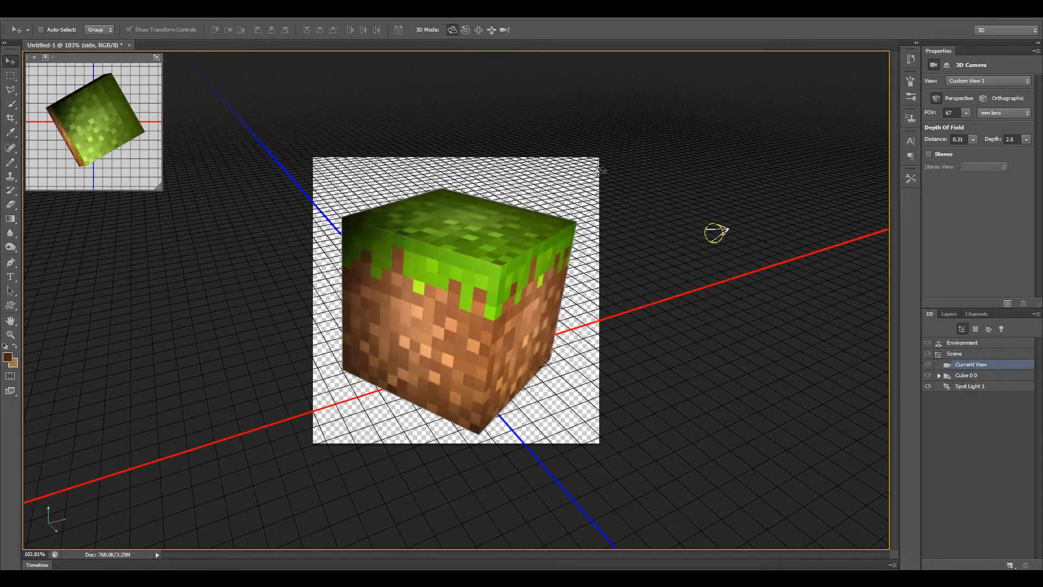
mouse_move(555, 382)
left_mouse_down()
mouse_move(523, 384)
mouse_move(553, 373)
left_mouse_up()
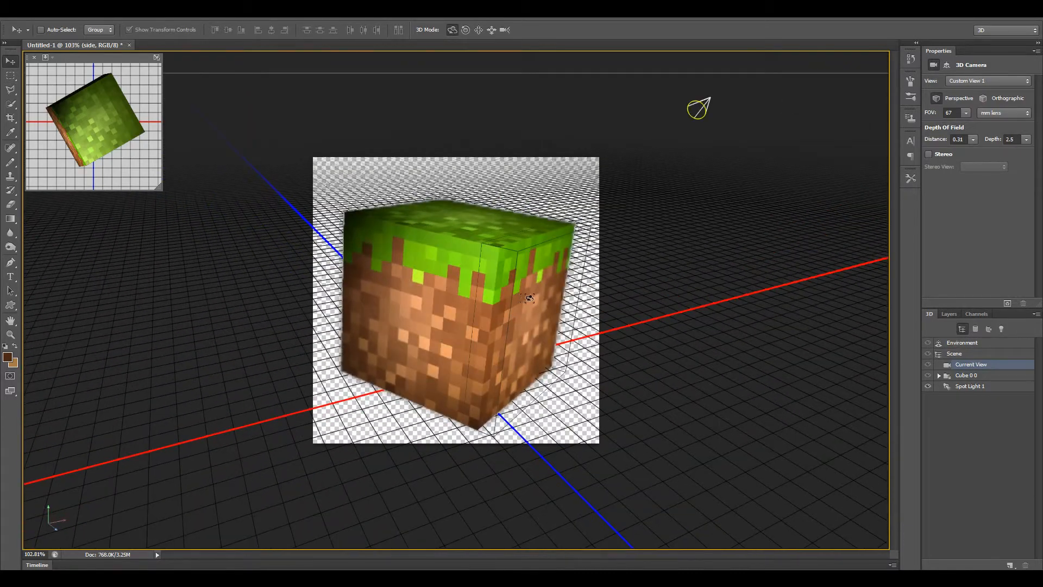
left_click_drag(541, 331, 578, 329)
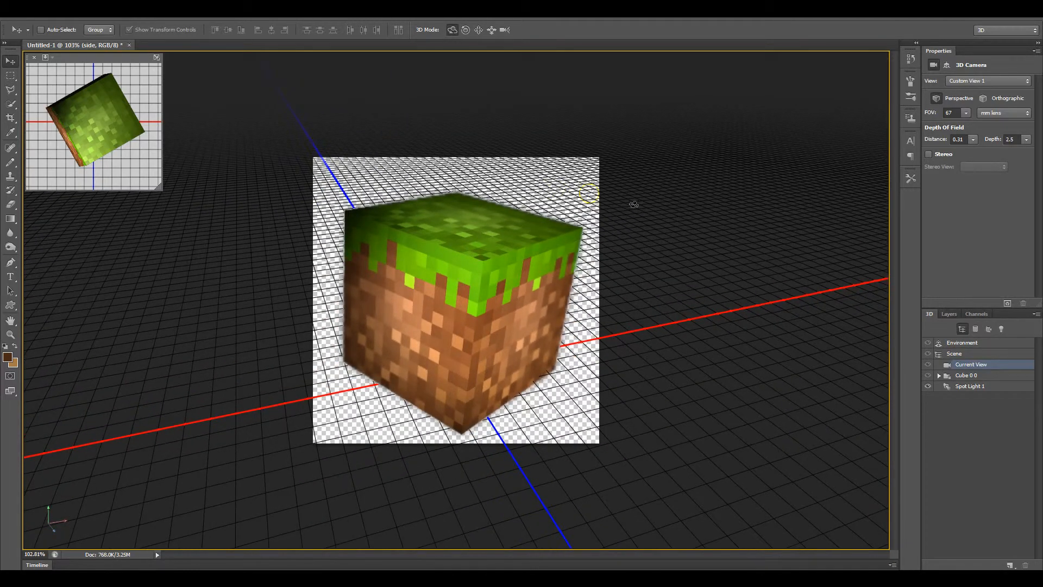
Save the render in the tutorial folder as a PNG named test, with Smallest / Slow compression and no interlacing.
key("ctrl+shift+s")
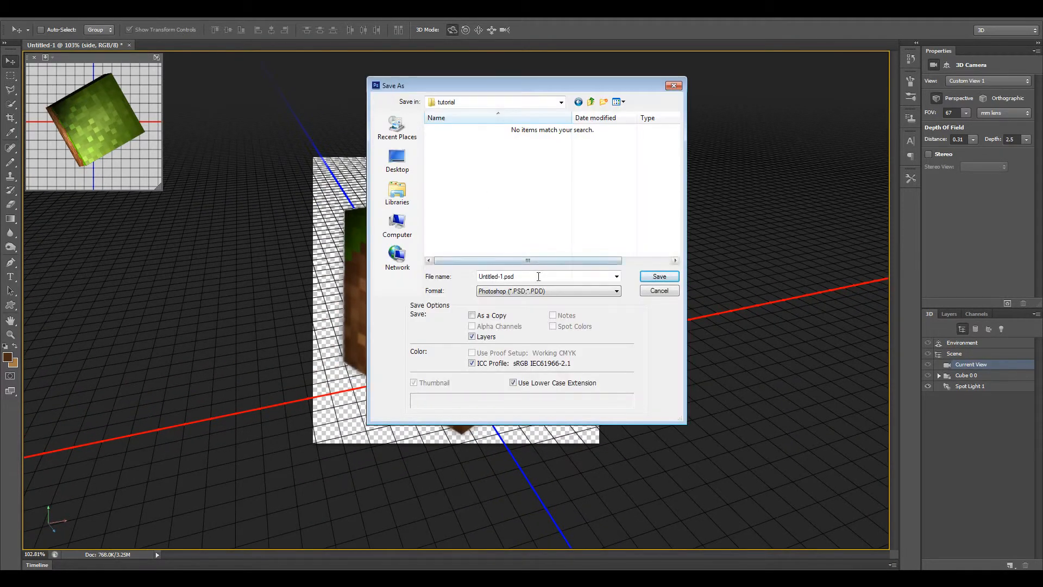
type("test")
left_click(546, 290)
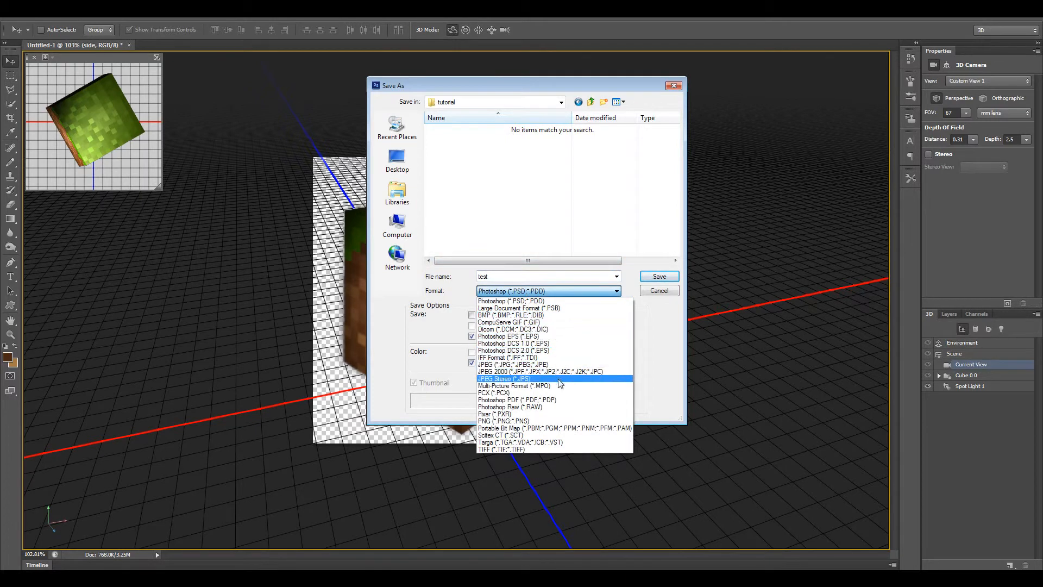
left_click(559, 421)
left_click(659, 276)
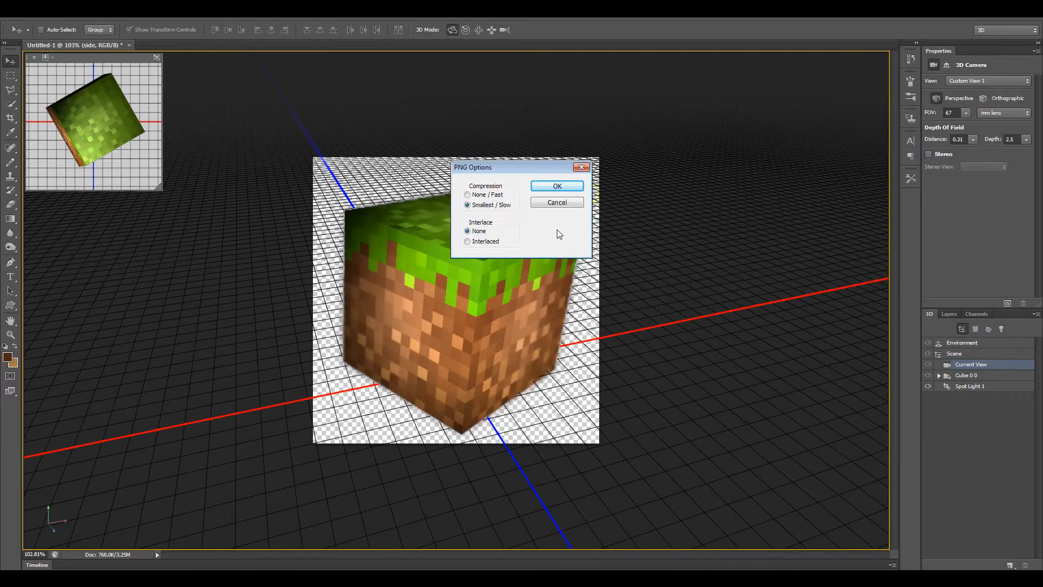
left_click(559, 187)
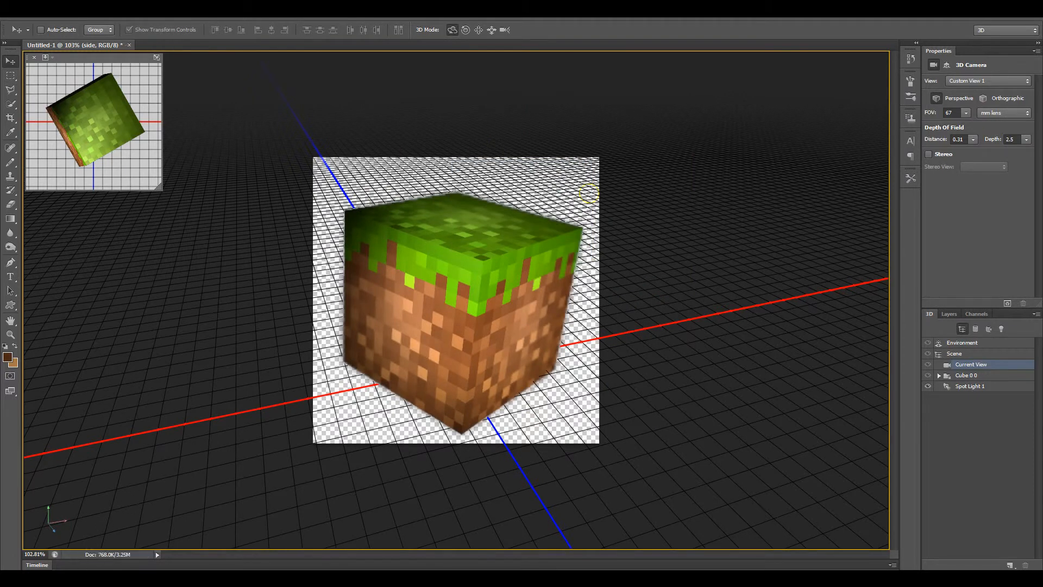
Switch to the tutorial folder, view test.png in the image viewer, and return to Photoshop.
left_click(53, 577)
double_click(311, 162)
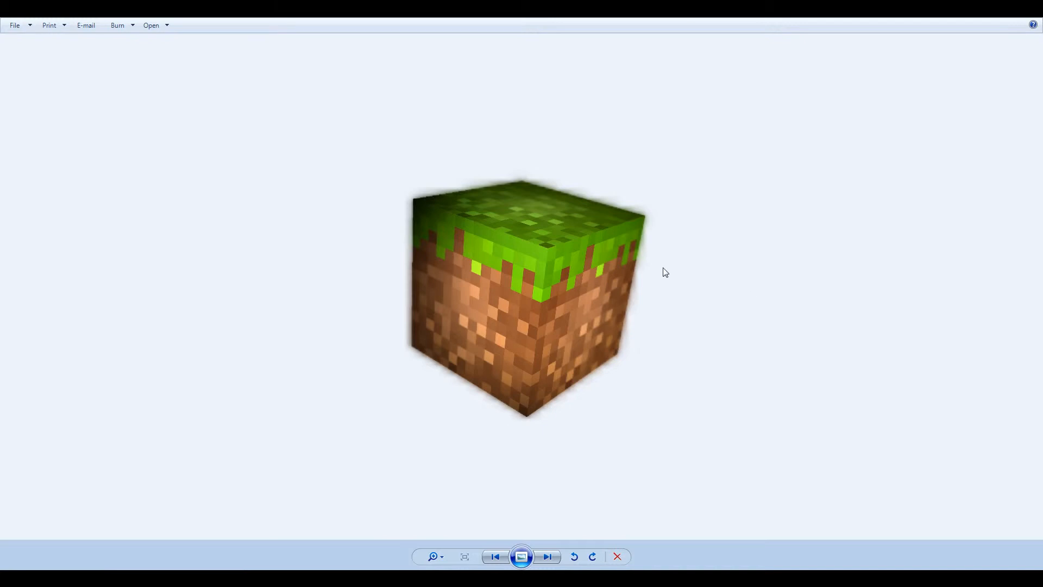
key("alt+F4")
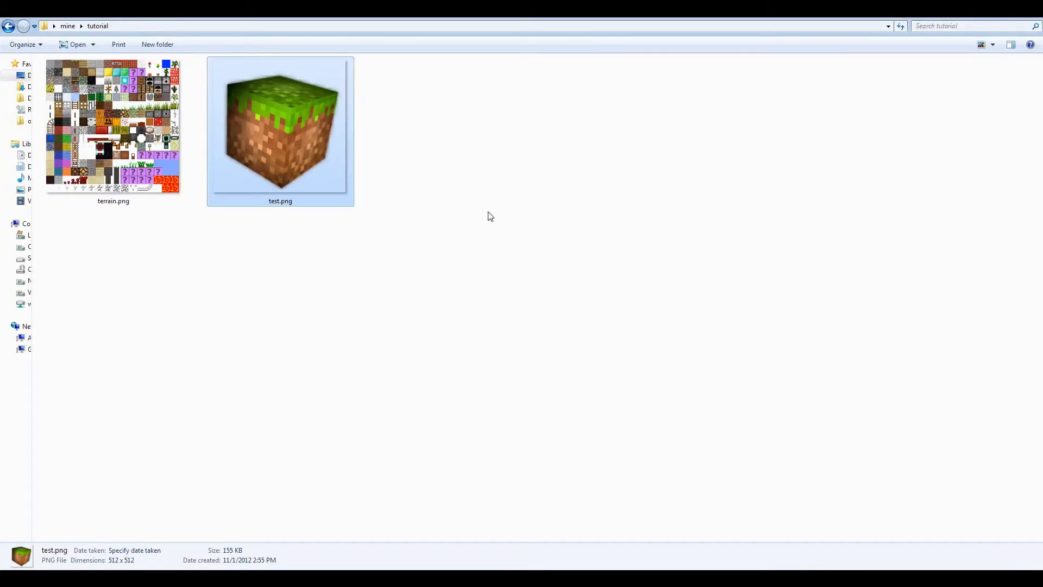
left_click(286, 444)
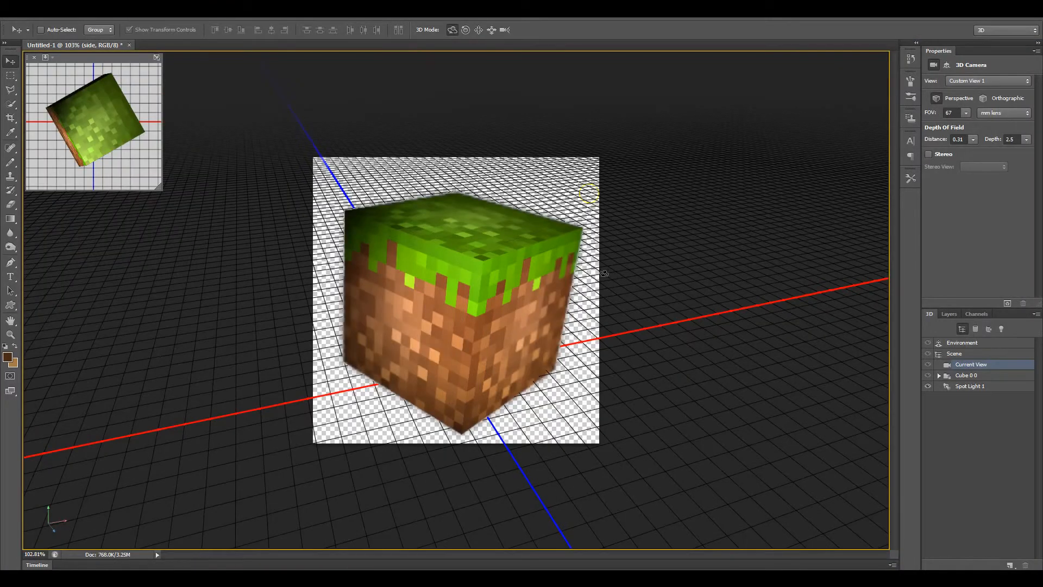
Set the camera's depth of field depth to 0 and orbit the view to turn the cube's other front side forward.
left_click(1027, 140)
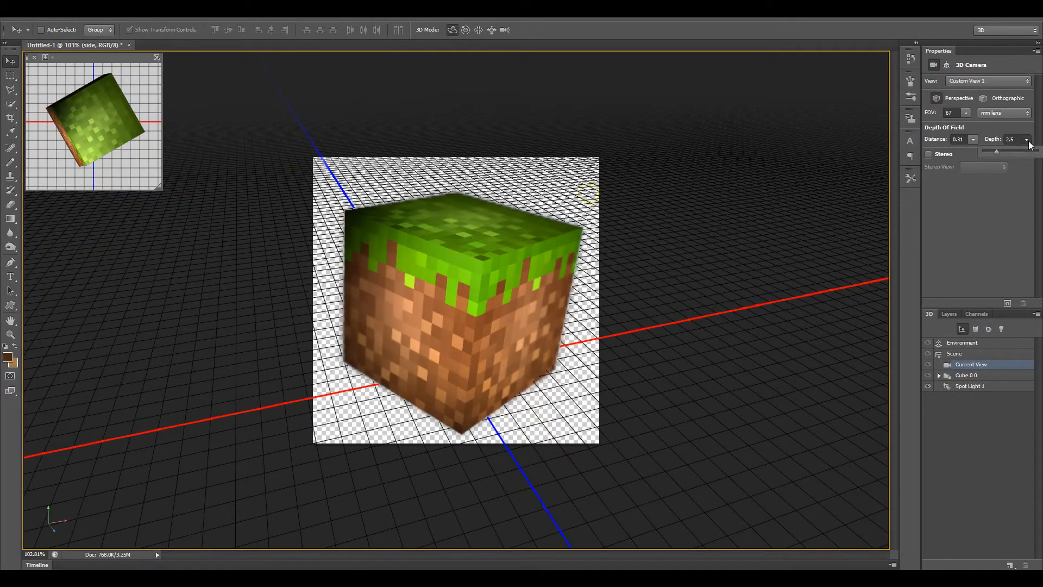
left_click_drag(995, 152, 858, 268)
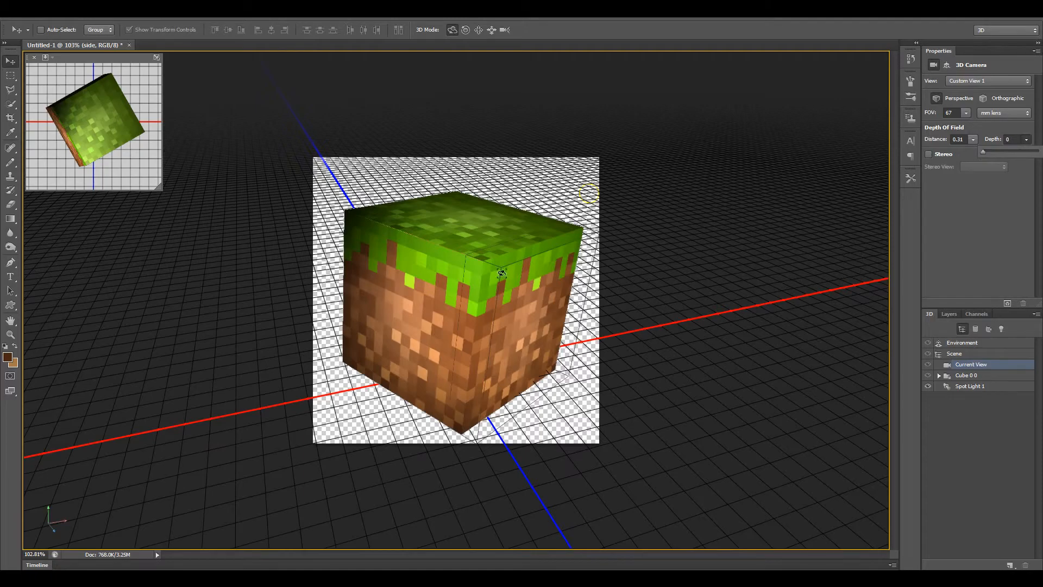
left_click_drag(535, 330, 355, 193)
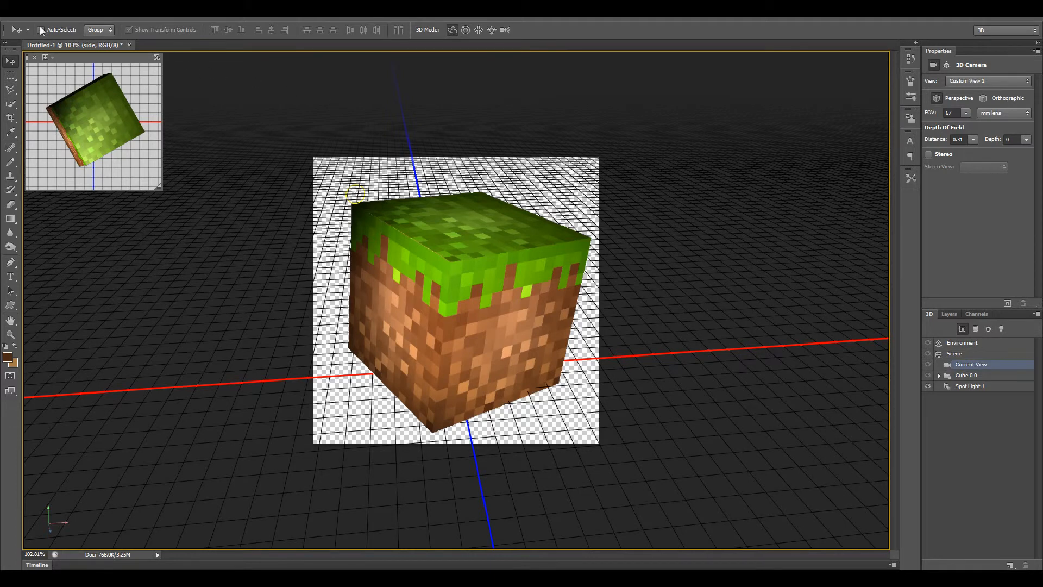
Open terrain.png from the tutorial folder.
left_click(29, 12)
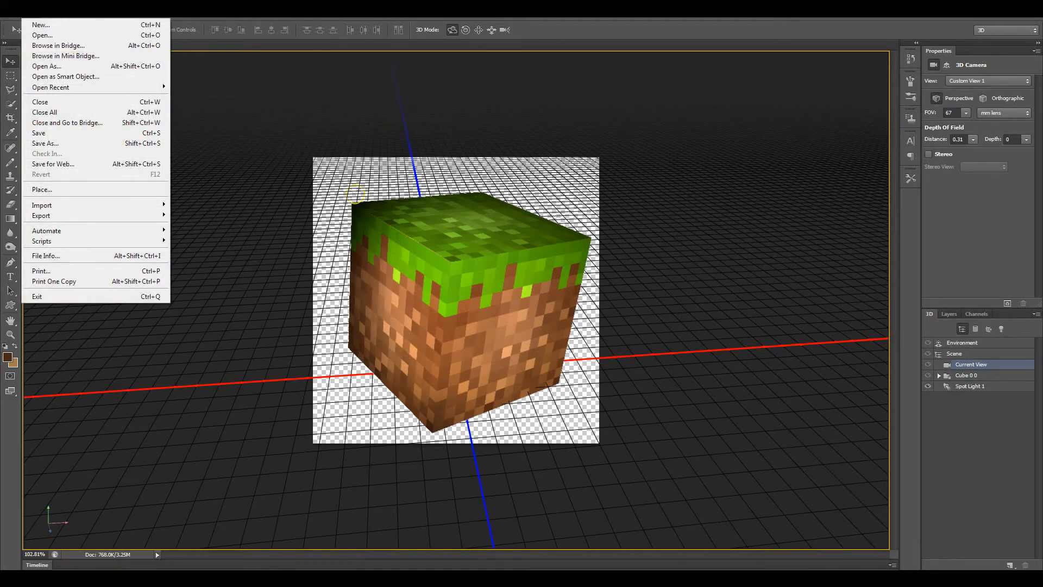
left_click(43, 35)
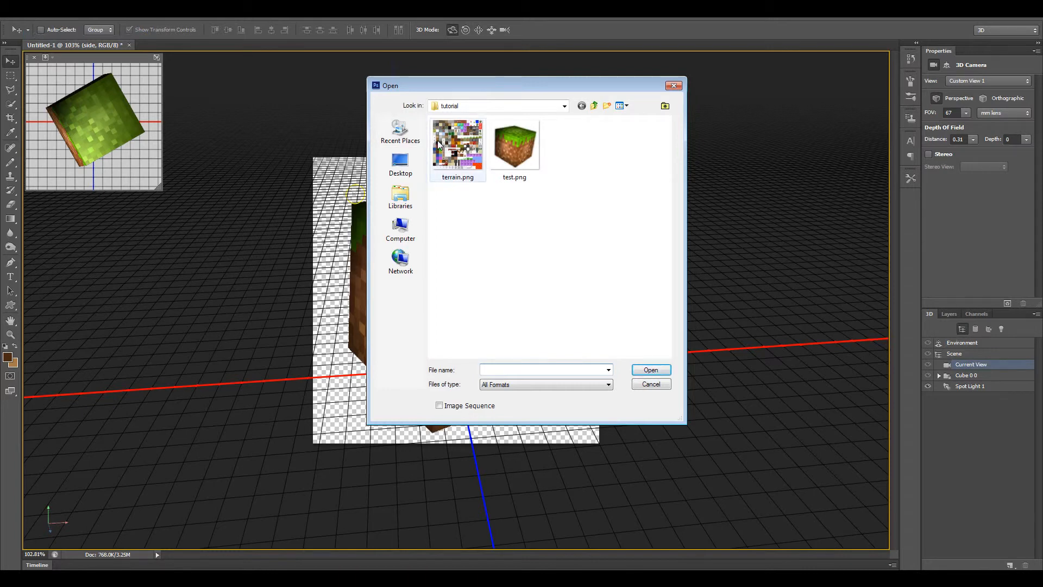
double_click(439, 144)
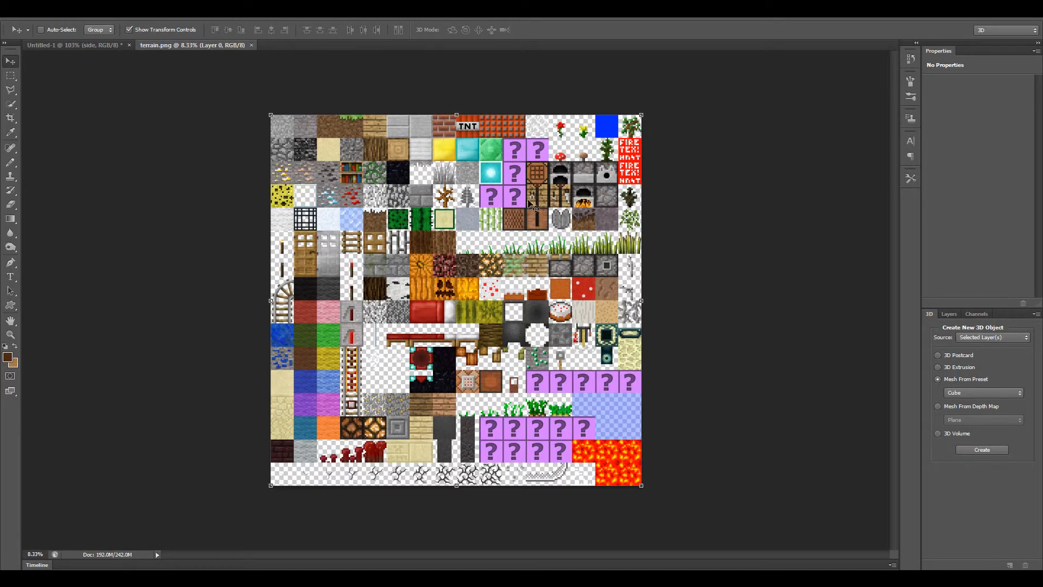
Marquee-select the crafting table side tile with the pliers exactly along its edges in the terrain texture sheet and copy it.
key("z")
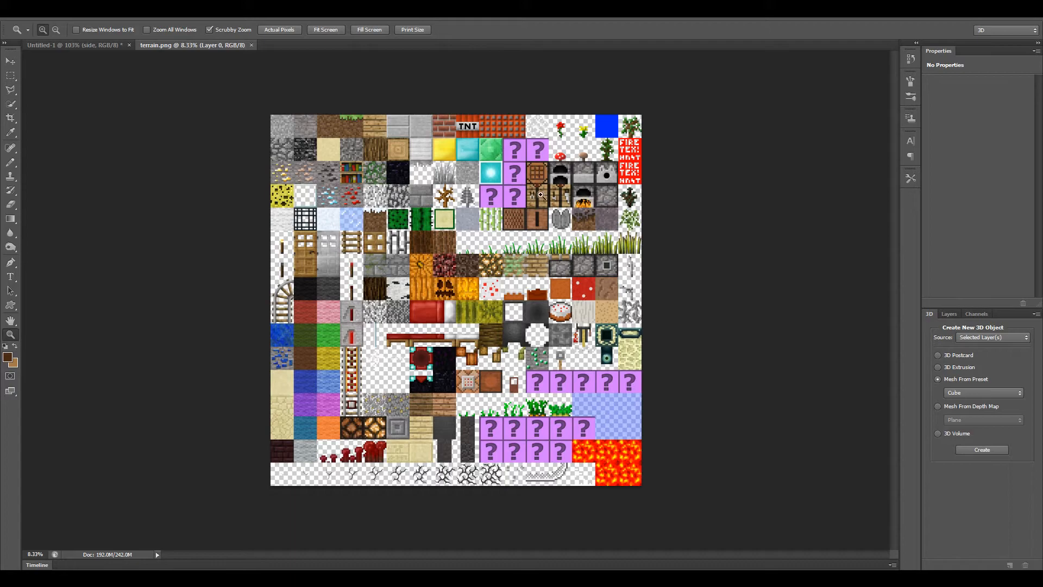
left_click_drag(541, 195, 647, 290)
scroll(646, 288, "up", 5)
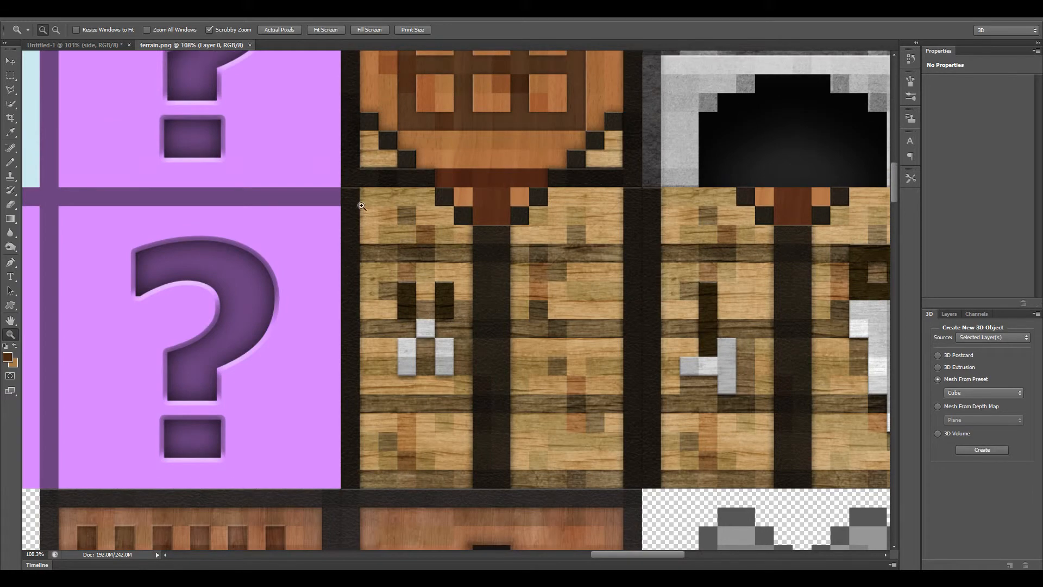
left_click_drag(361, 206, 428, 254)
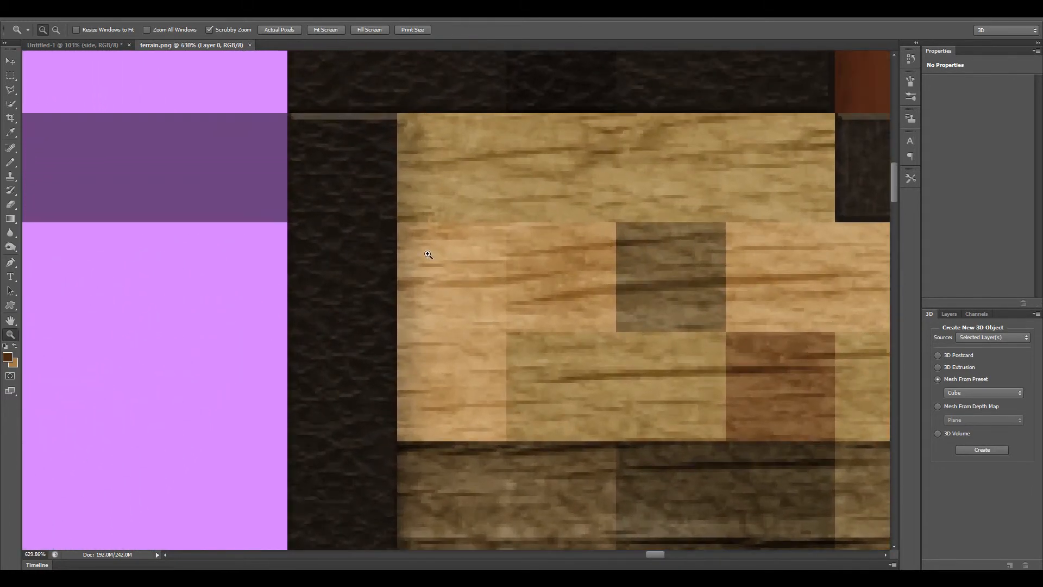
left_click_drag(302, 137, 349, 182)
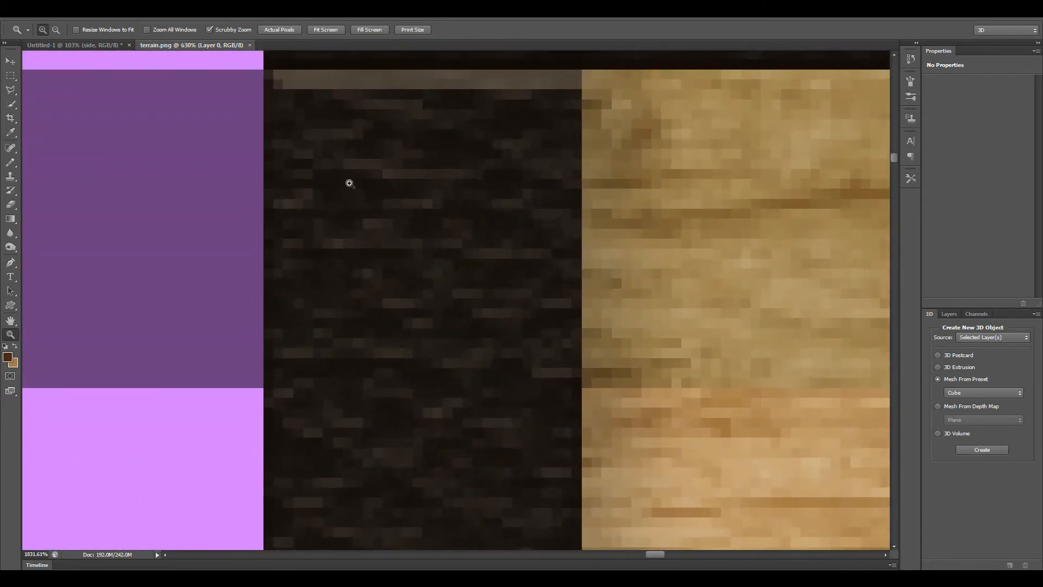
key("m")
left_click_drag(264, 72, 1038, 567)
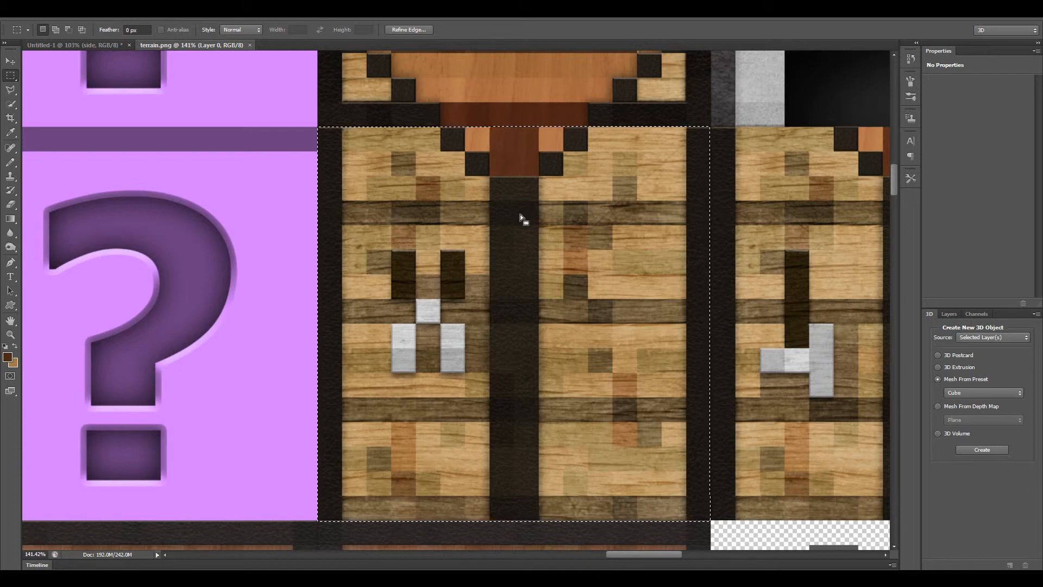
Create a new transparent document sized to the copied tile and paste the crafting table side into it.
left_click(79, 43)
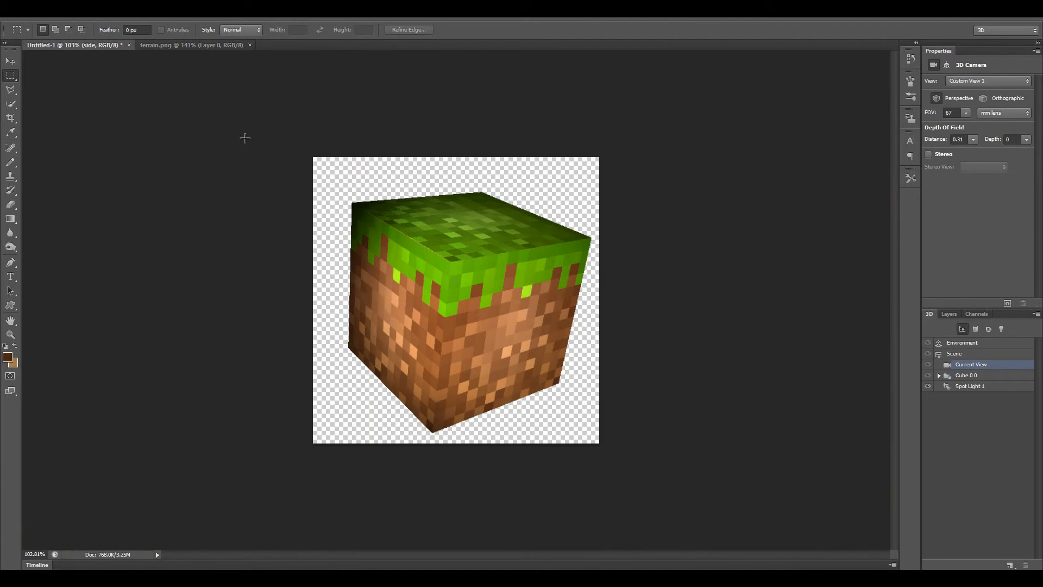
left_click(949, 314)
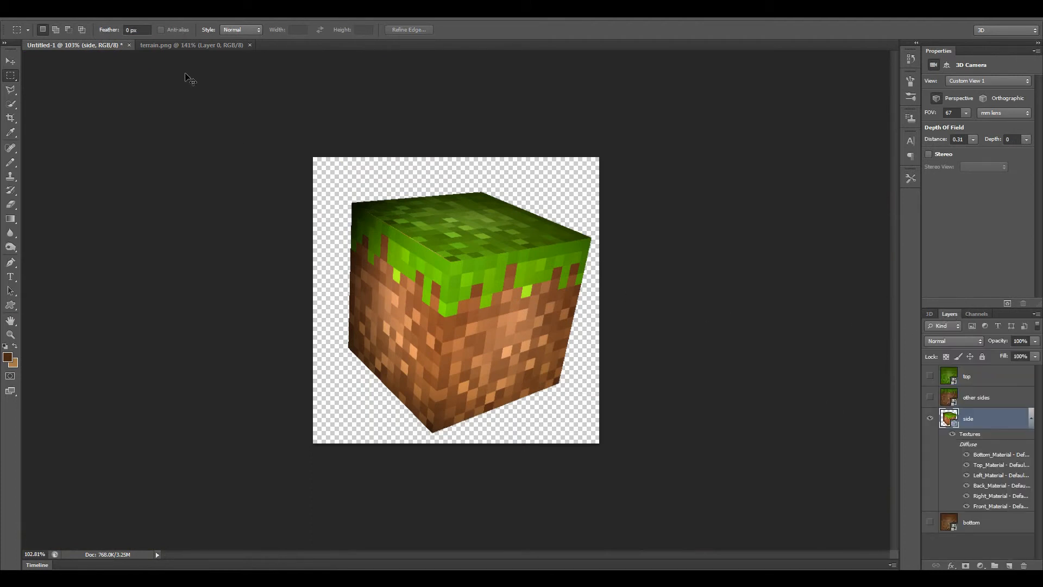
key("ctrl+n")
left_click(634, 145)
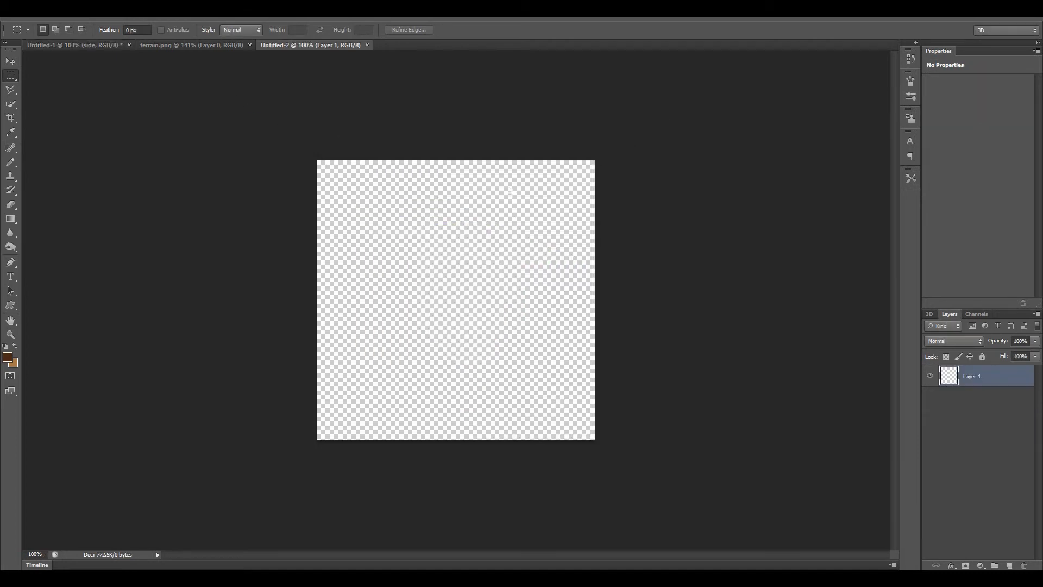
key("ctrl+v")
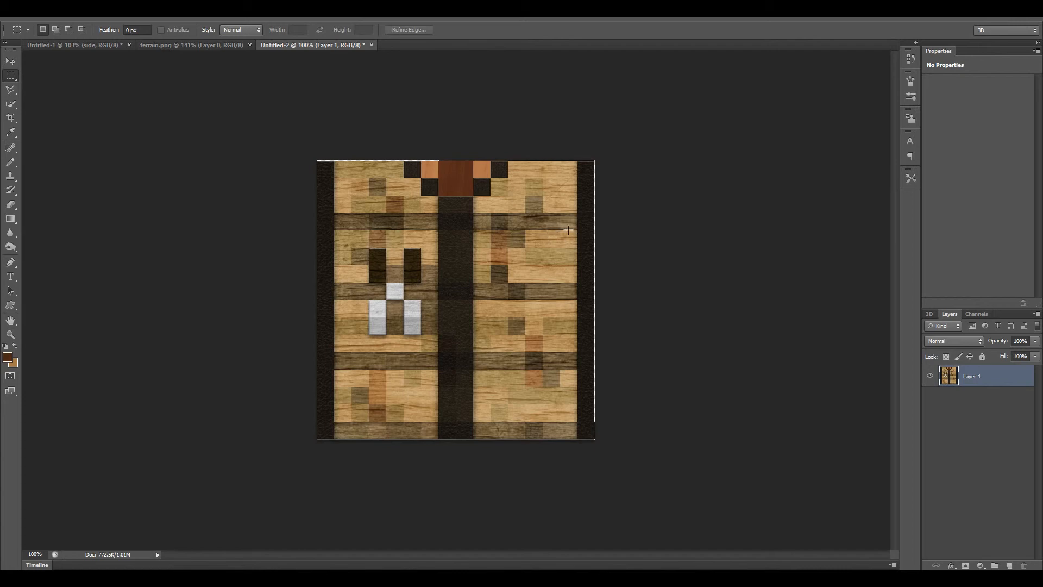
Create a Cube mesh from the crafting table layer and orbit the camera to show its front, top and one side.
left_click(935, 313)
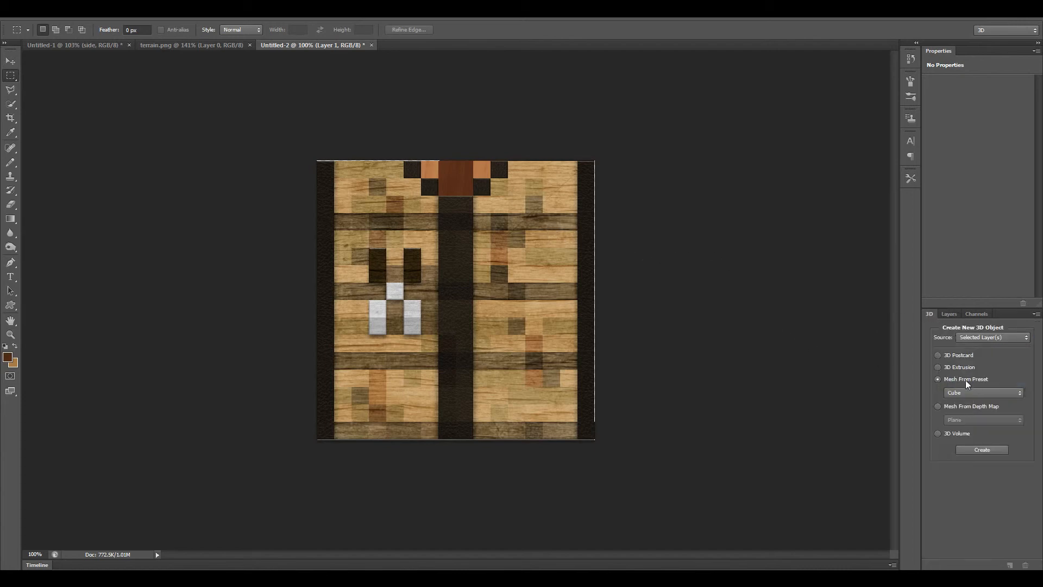
left_click(978, 451)
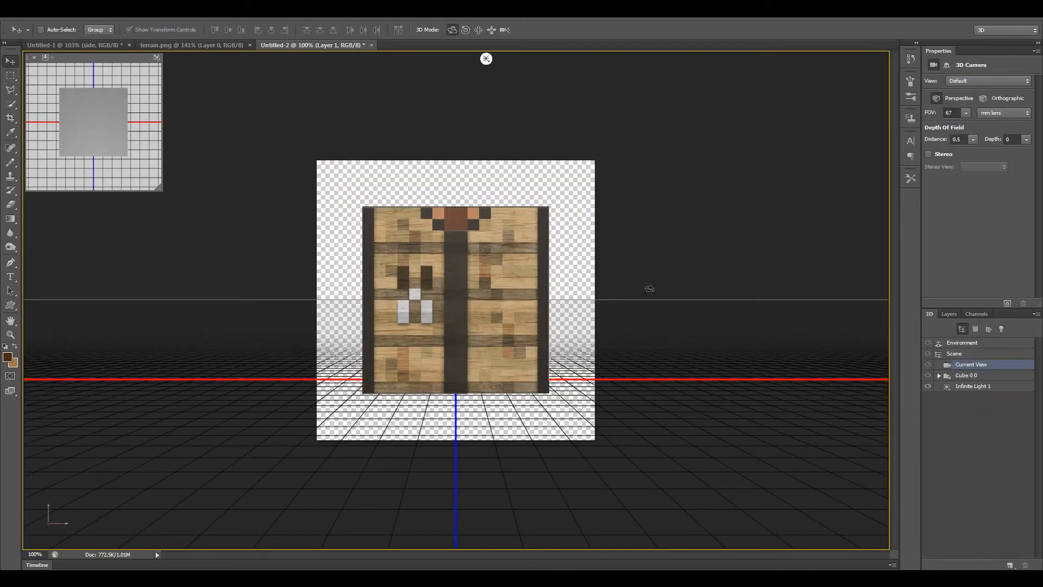
left_click_drag(440, 283, 472, 303)
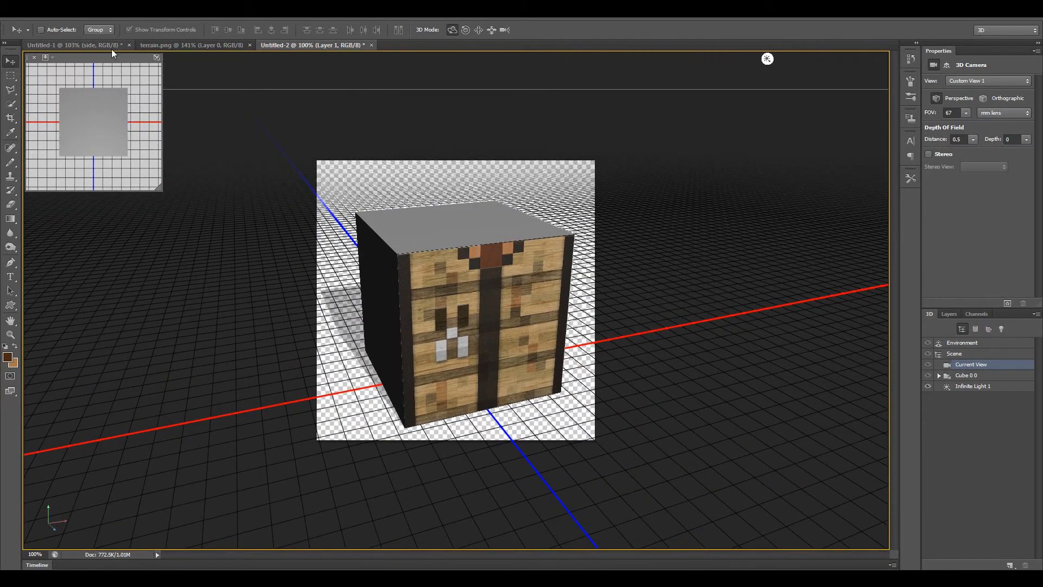
Look over the other block textures in terrain.png, then return to the crafting table cube document.
left_click(93, 44)
left_click(192, 44)
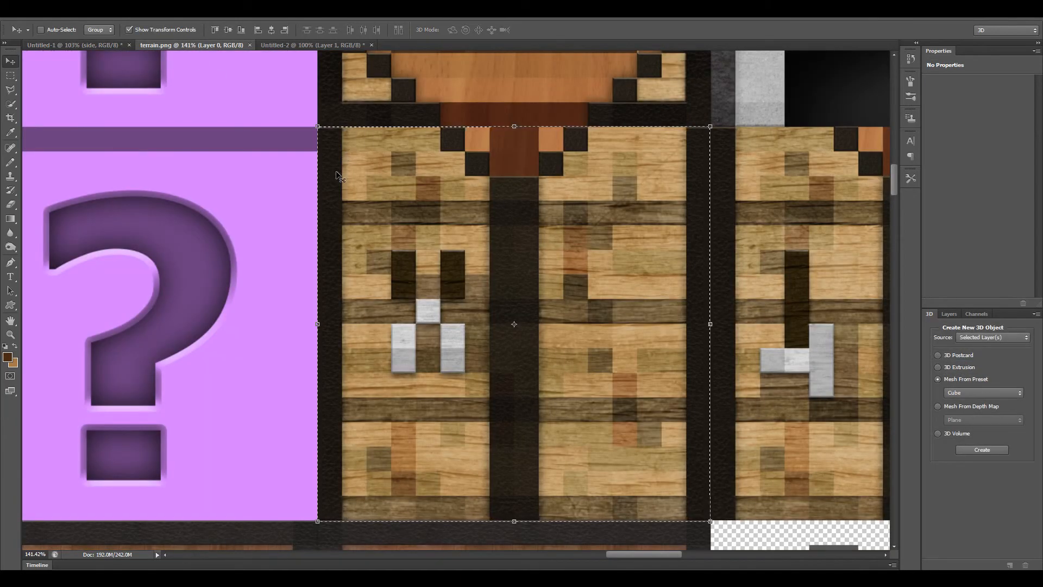
key("z")
left_click_drag(541, 227, 428, 192)
key("m")
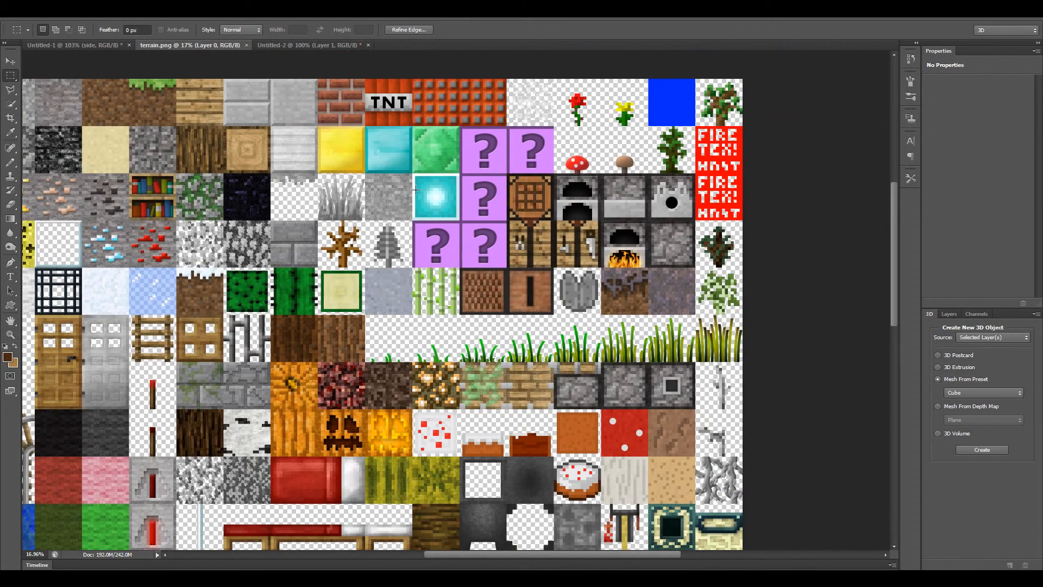
key("z")
mouse_move(429, 239)
left_mouse_down()
mouse_move(397, 217)
mouse_move(441, 249)
left_mouse_up()
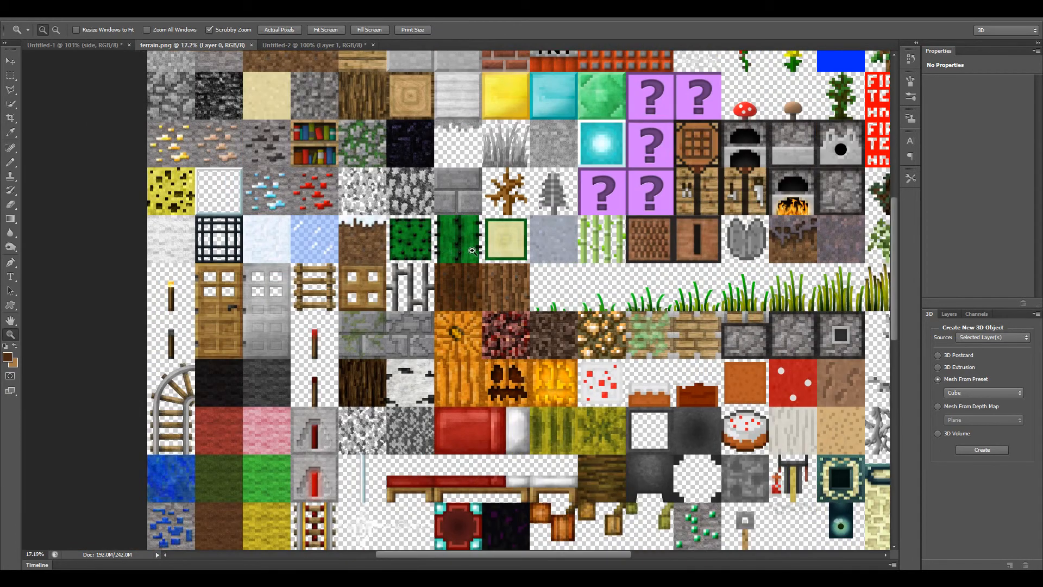
left_click_drag(374, 235, 457, 269)
left_click_drag(457, 270, 351, 245)
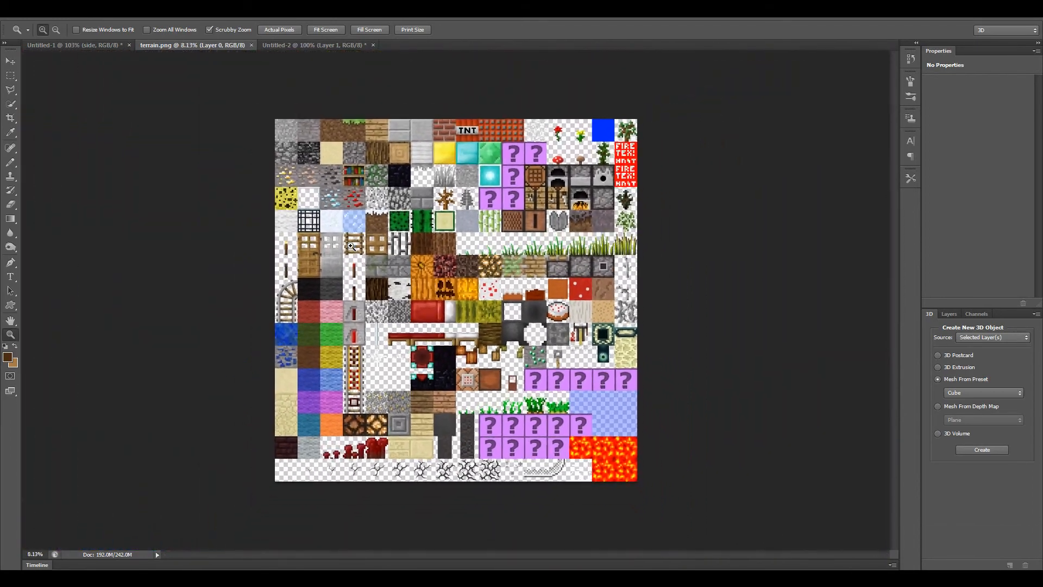
left_click(323, 45)
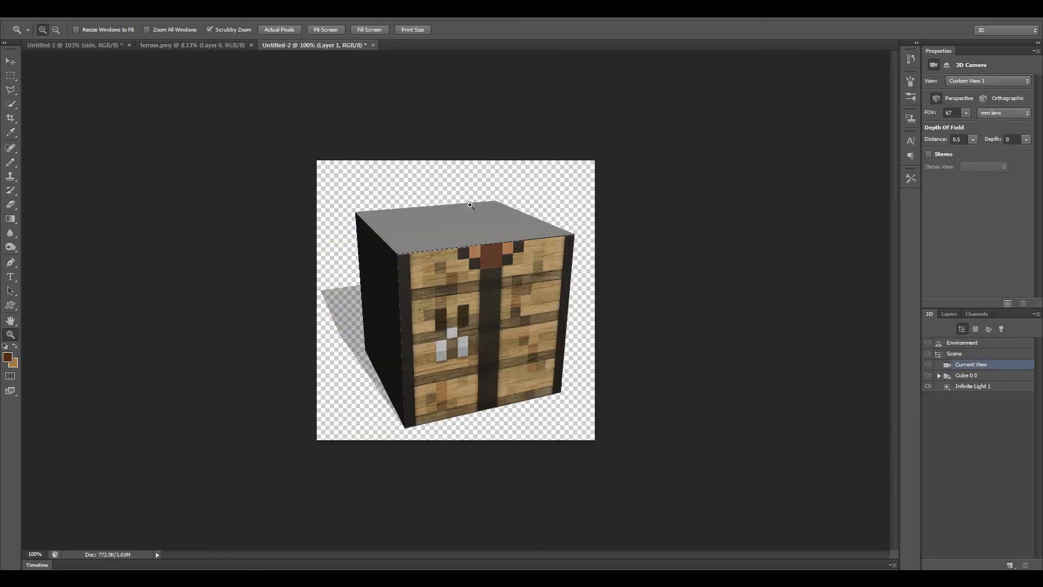